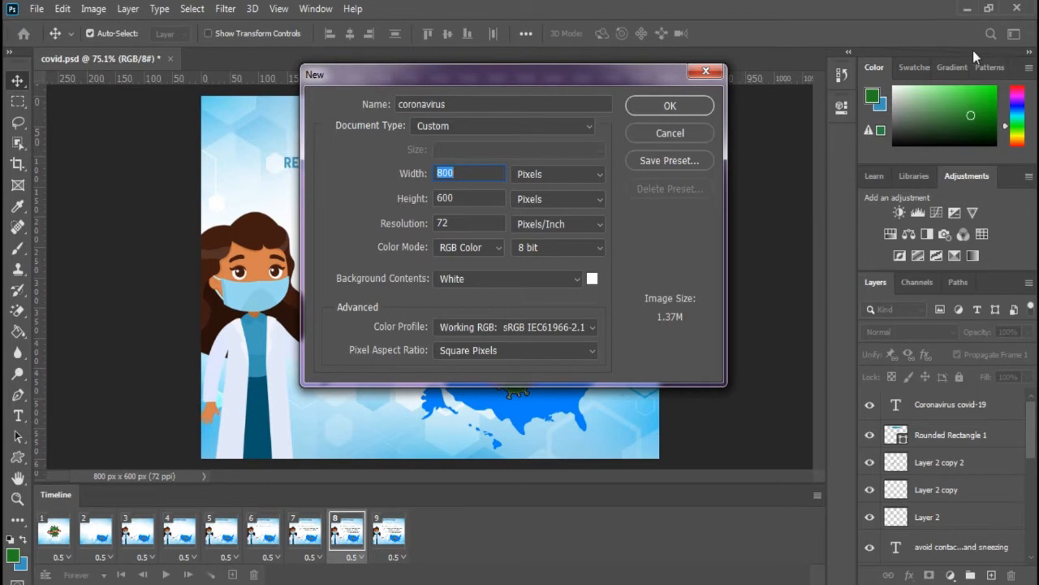
- Create the 800 × 600 pixel document "coronavirus" and bring the 11948.jpg background image into it as a layer
left_click(660, 109)
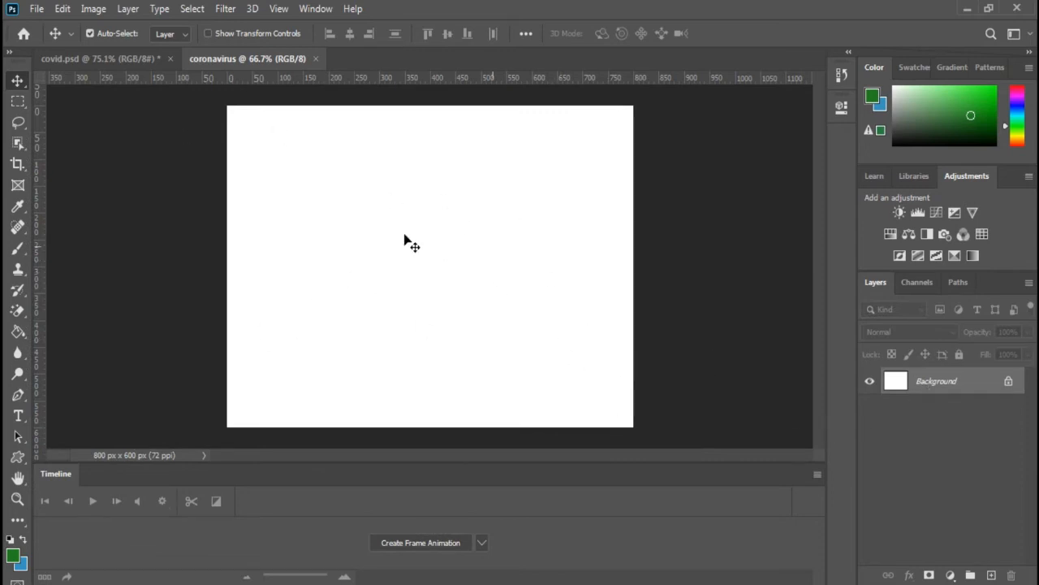
left_click(16, 7)
left_click(36, 8)
left_click(48, 44)
double_click(341, 130)
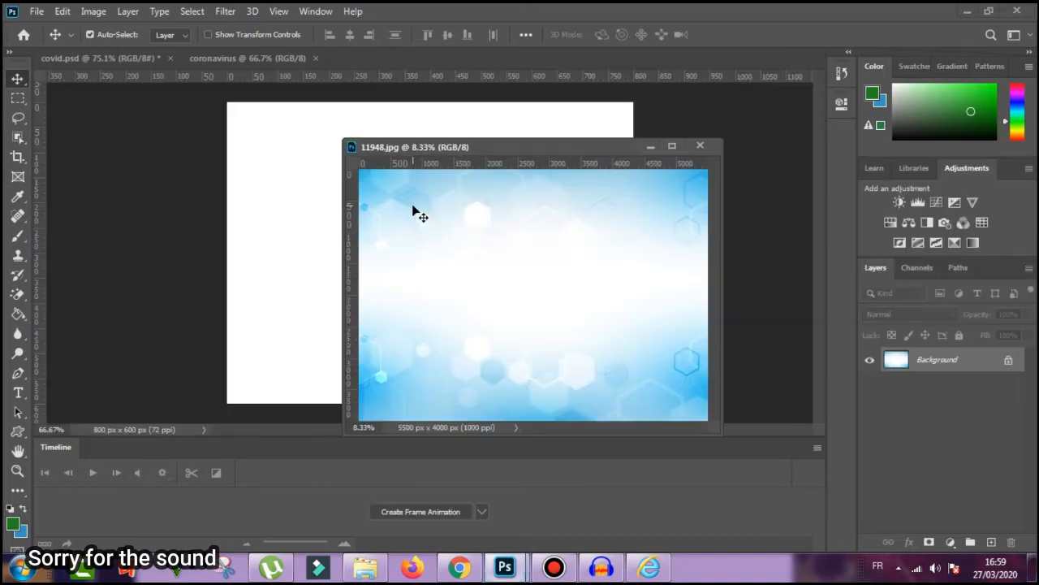
left_click_drag(415, 215, 275, 196)
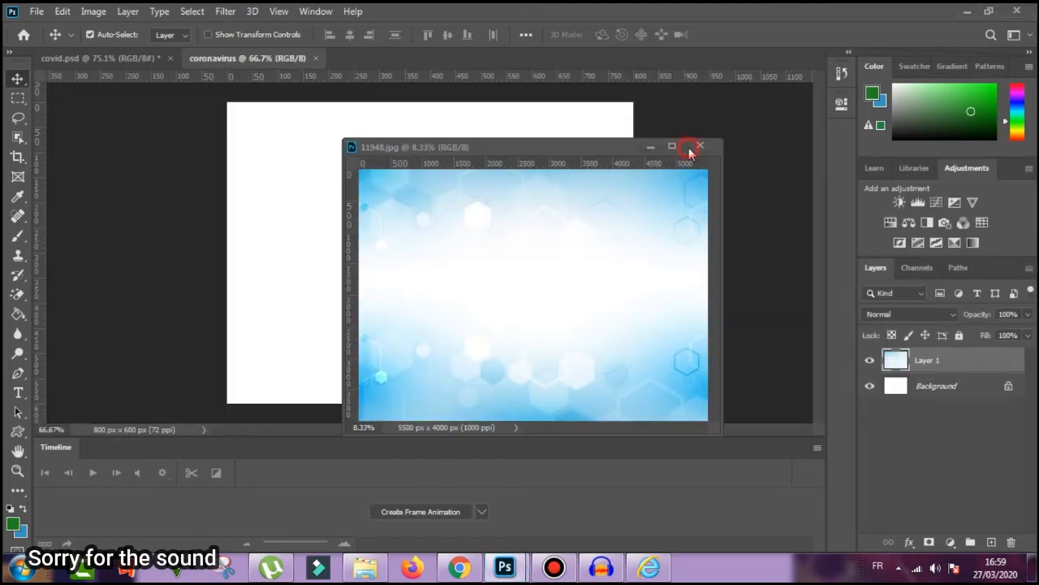
left_click(689, 147)
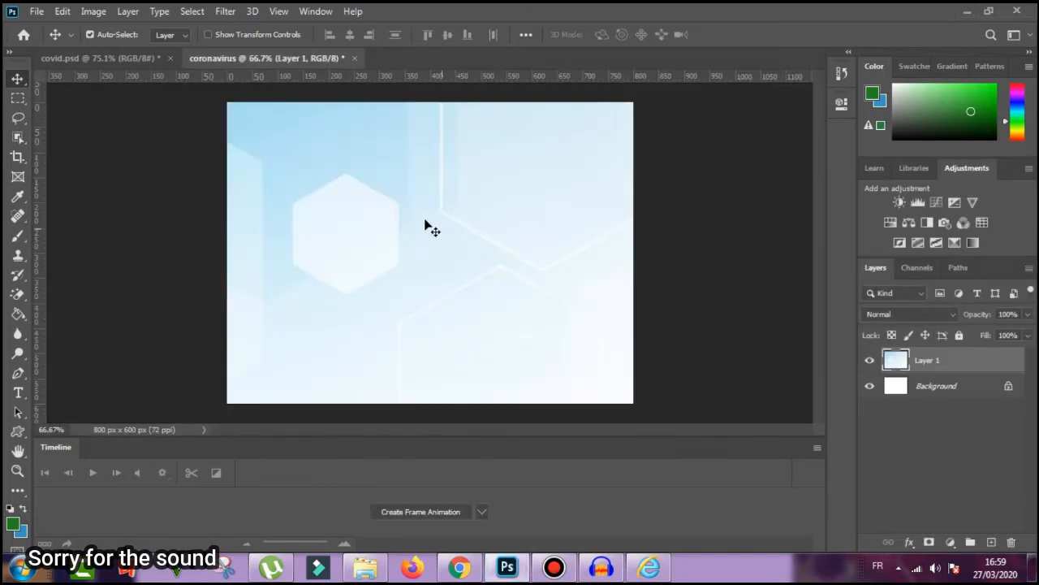
- Scale the background image to about 15.22% and position it so that it fills the canvas
key("ctrl+t")
key("ctrl+minus")
key("ctrl+minus")
key("ctrl+minus")
key("ctrl+minus")
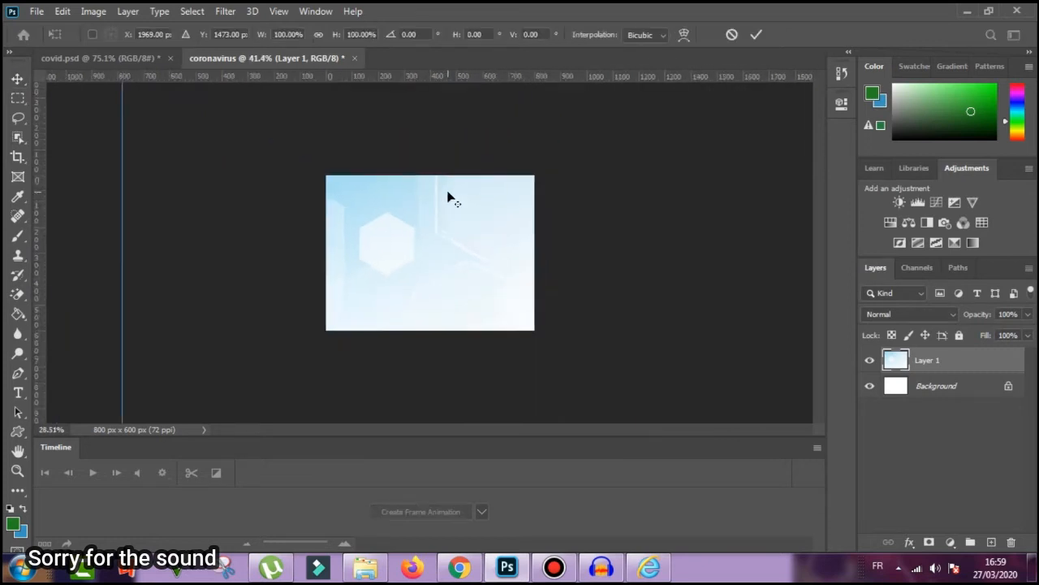
left_click_drag(269, 143, 565, 353)
left_click_drag(622, 377, 416, 224)
key("ctrl+plus")
key("ctrl+plus")
left_click_drag(615, 141, 546, 181)
left_click_drag(513, 239, 490, 232)
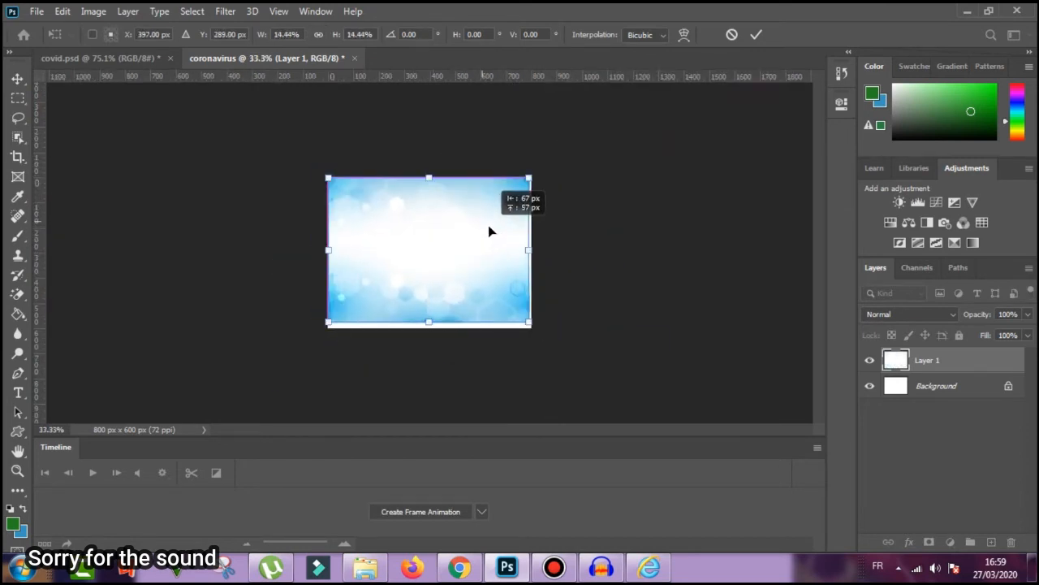
left_click_drag(531, 323, 540, 329)
key("Return")
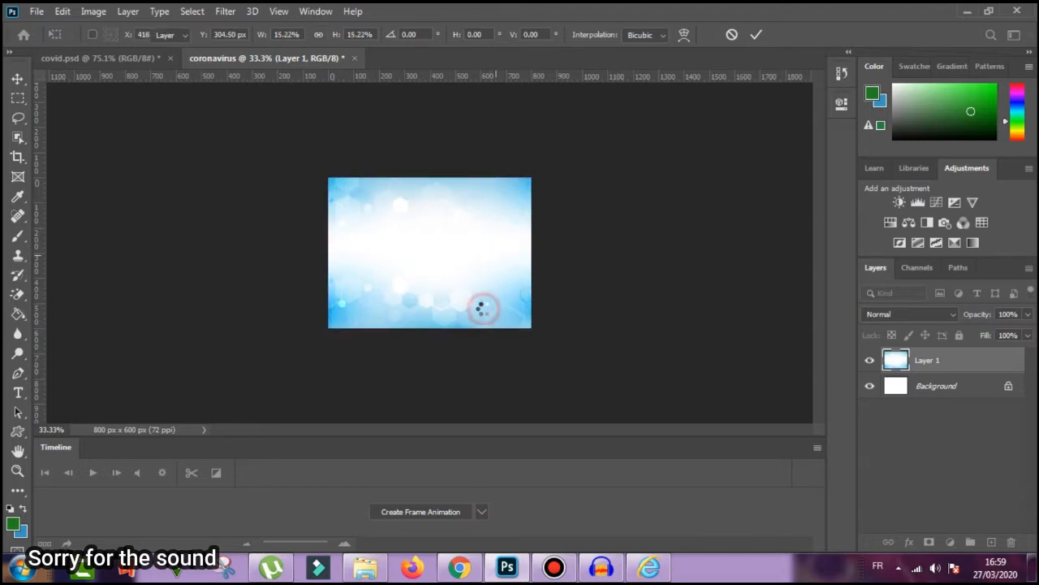
- Open coronavirus-4841637_960_720.png and bring the virus picture into the coronavirus document as a layer above the background
key("ctrl+Tab")
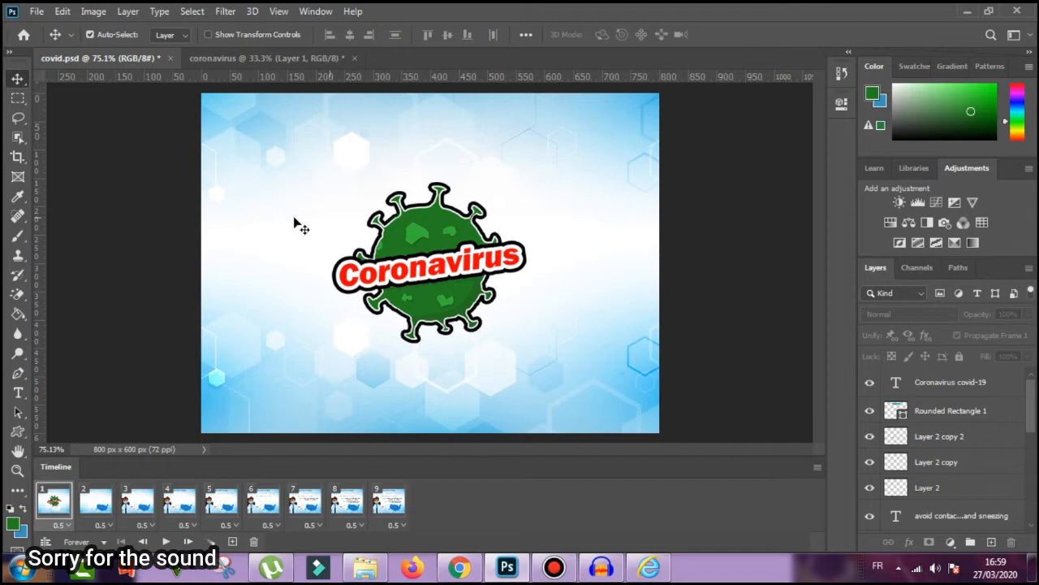
left_click(220, 55)
left_click(38, 10)
left_click(84, 43)
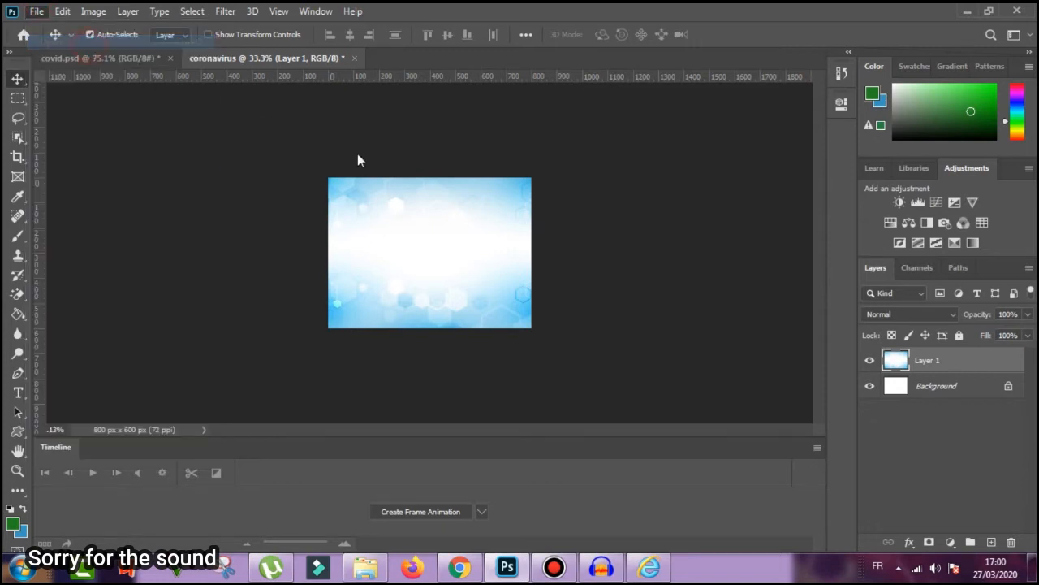
double_click(473, 126)
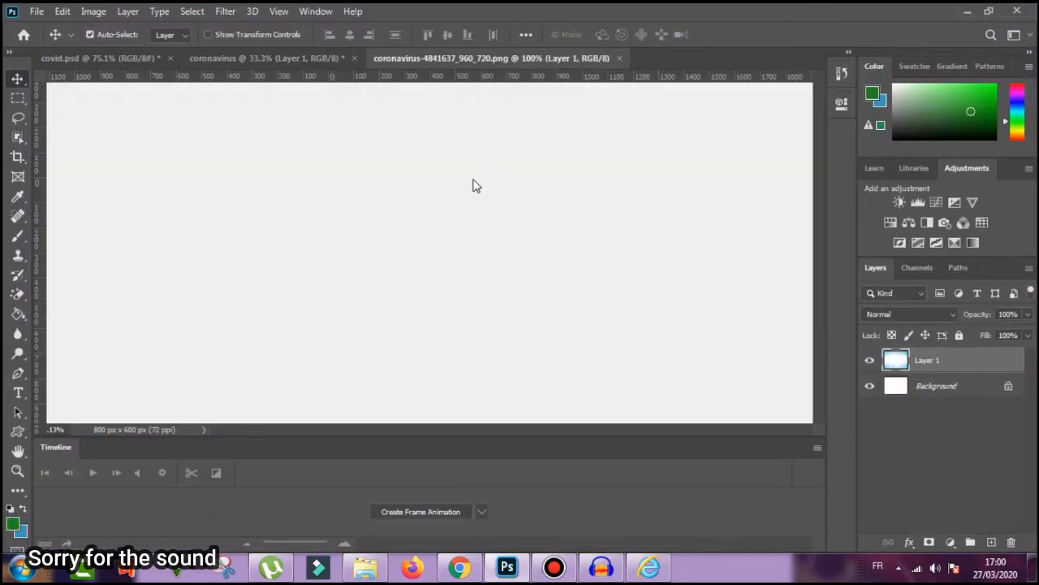
left_click_drag(436, 166, 441, 245)
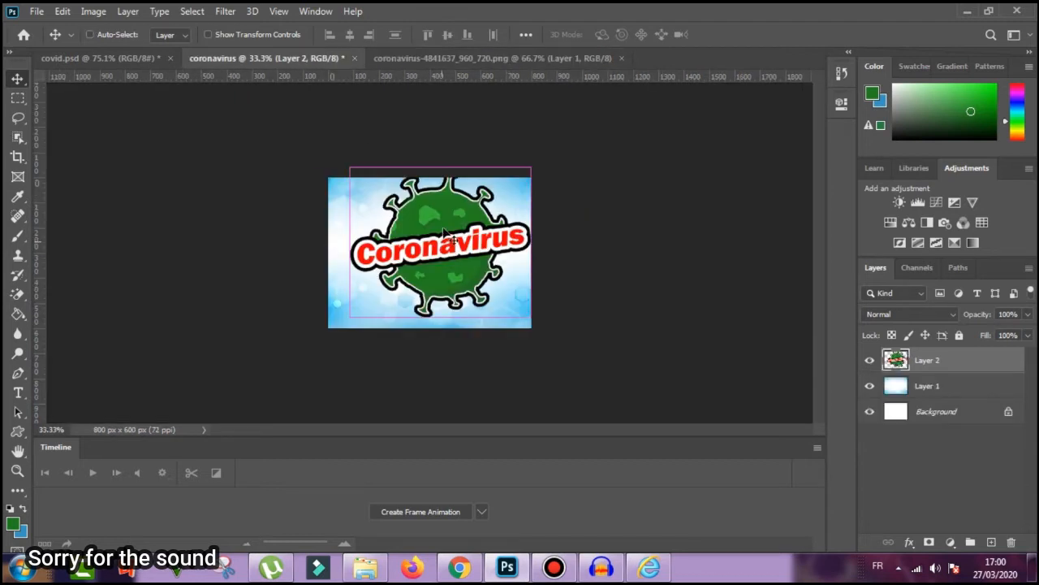
- Scale the virus picture to about 60% so it sits near the middle of the canvas
key("ctrl+t")
left_click_drag(529, 168, 446, 240)
left_click(756, 35)
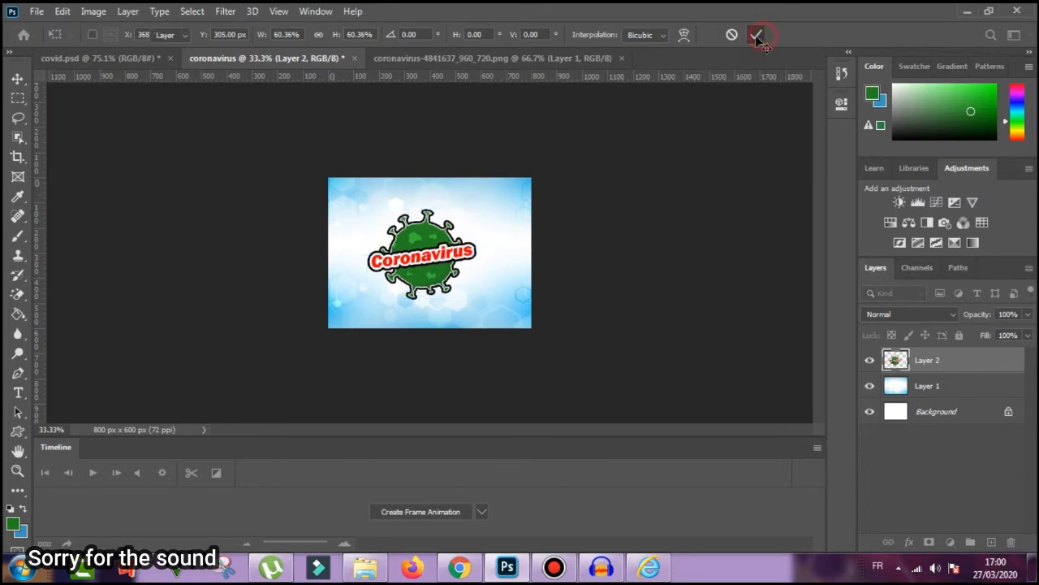
- Rename the virus layer "coronavirus" and the background image layer "bk"
double_click(930, 362)
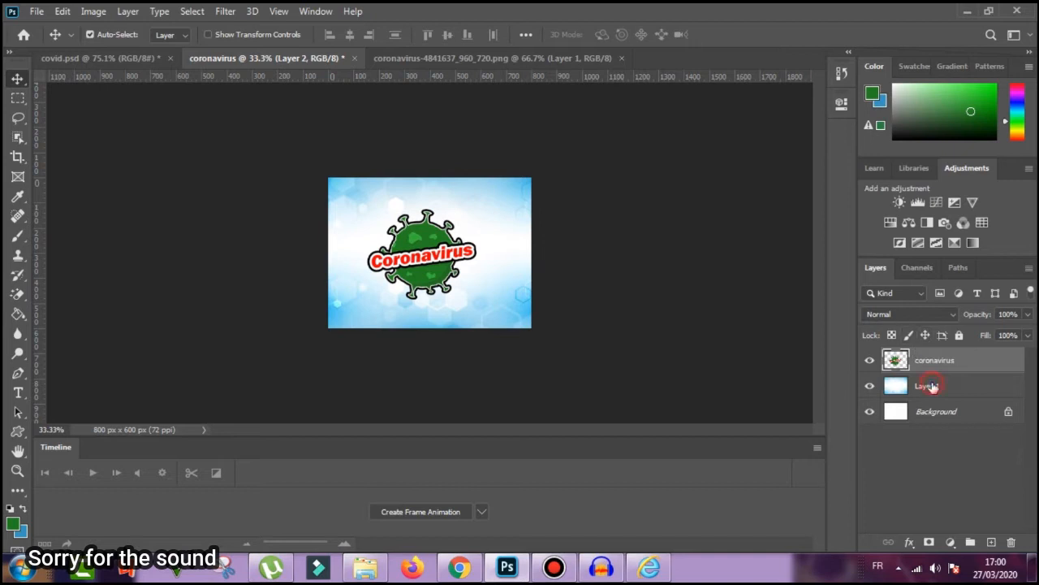
double_click(928, 386)
type("b")
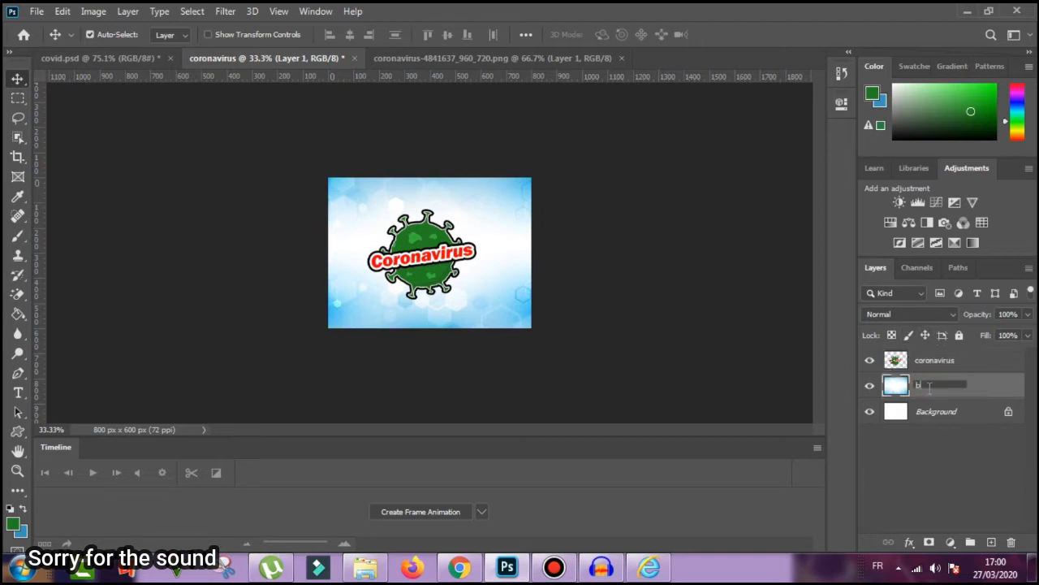
type("k")
left_click(928, 360)
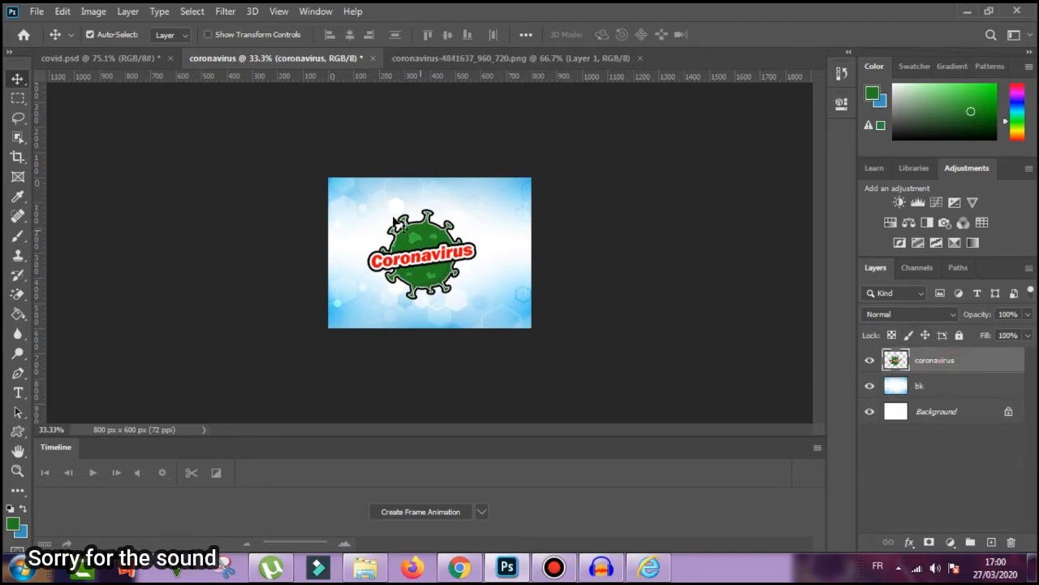
- Close the virus PNG file and check frame 2 of covid.psd as a reference
left_click(429, 58)
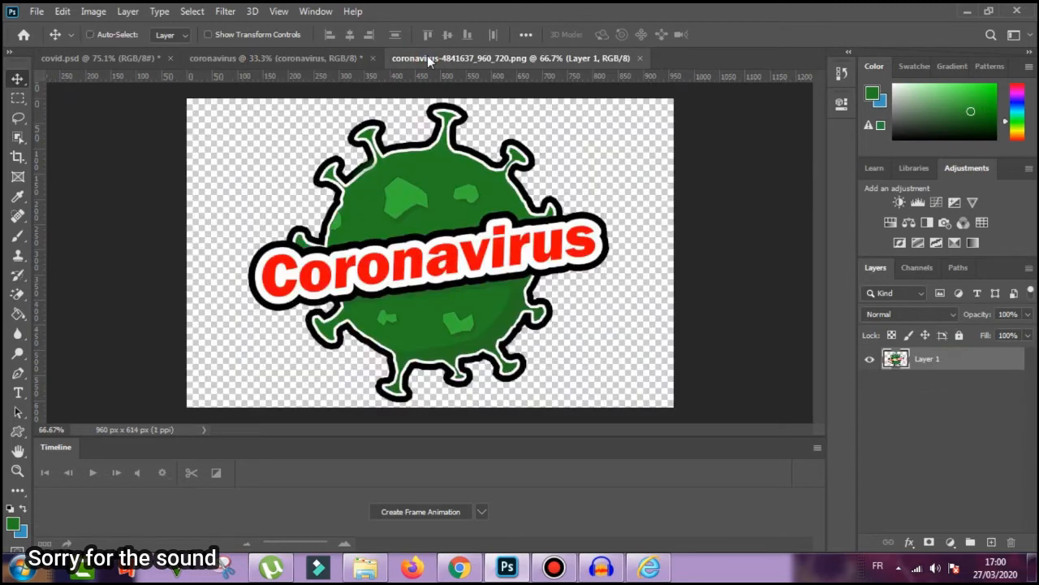
key("ctrl+w")
left_click(122, 58)
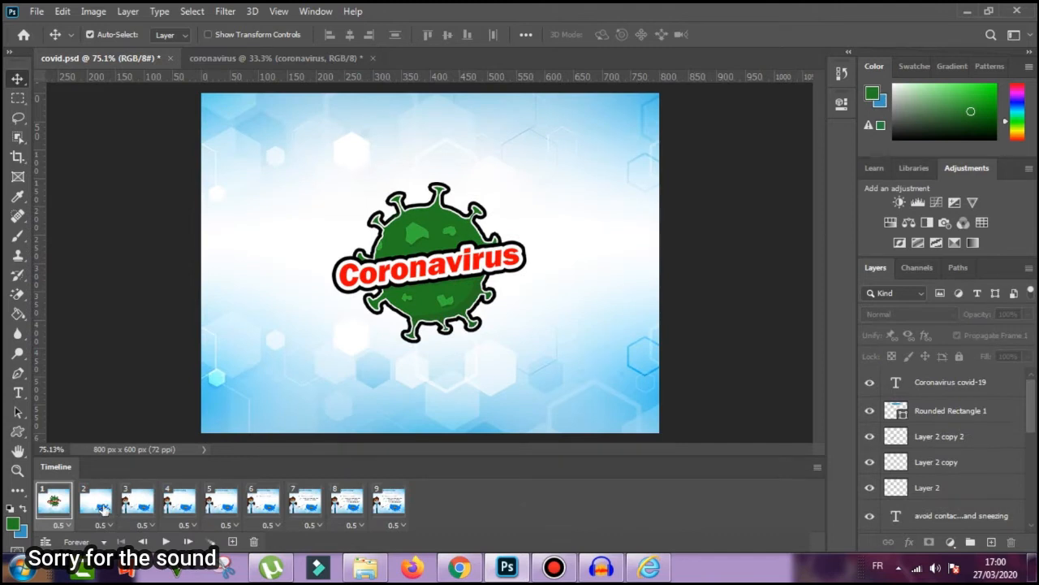
left_click(102, 506)
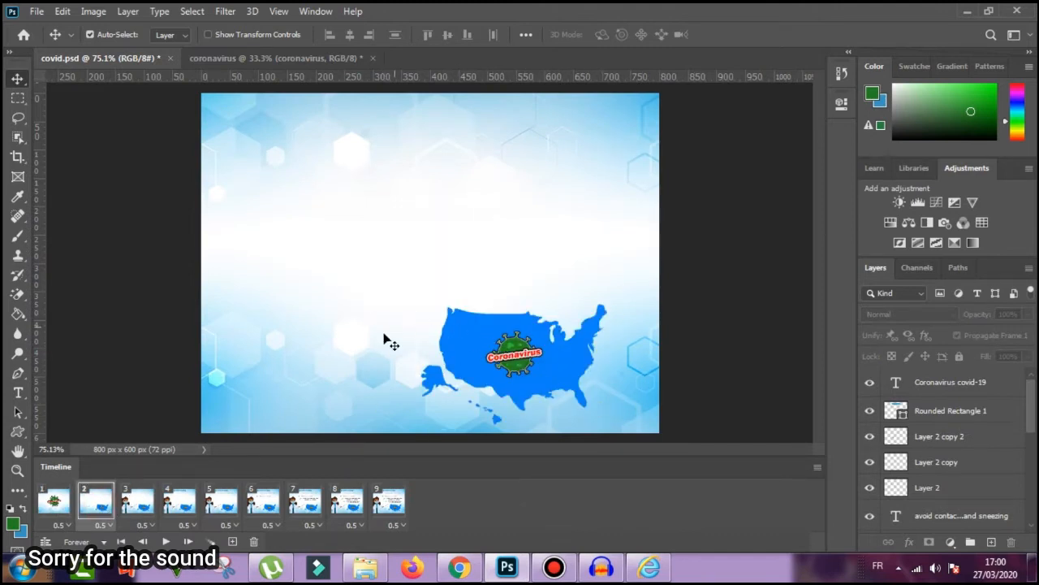
left_click(249, 63)
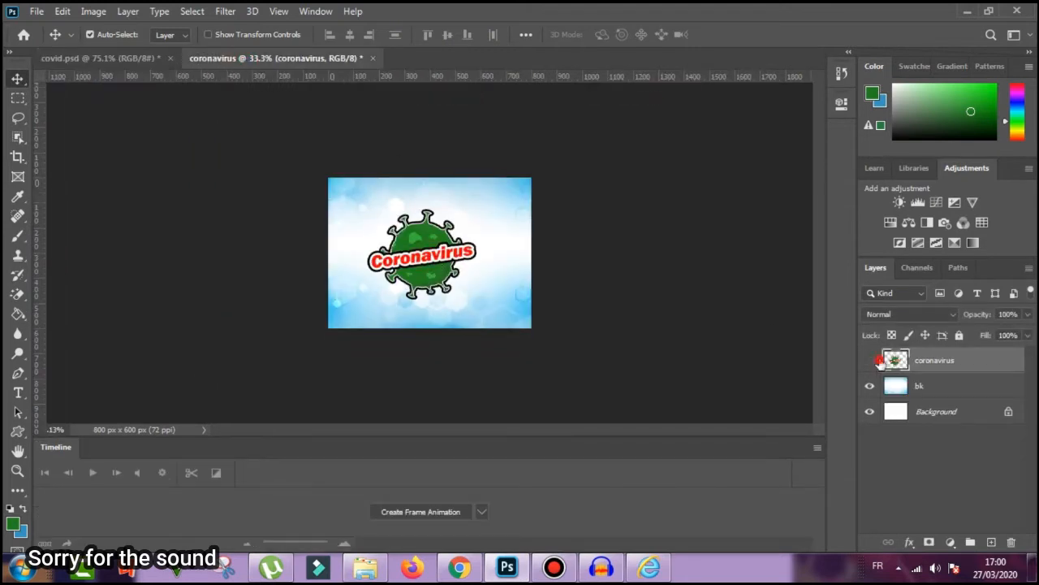
- Duplicate the coronavirus layer under the name "coronavirus small" and hide the original layer
left_click(870, 361)
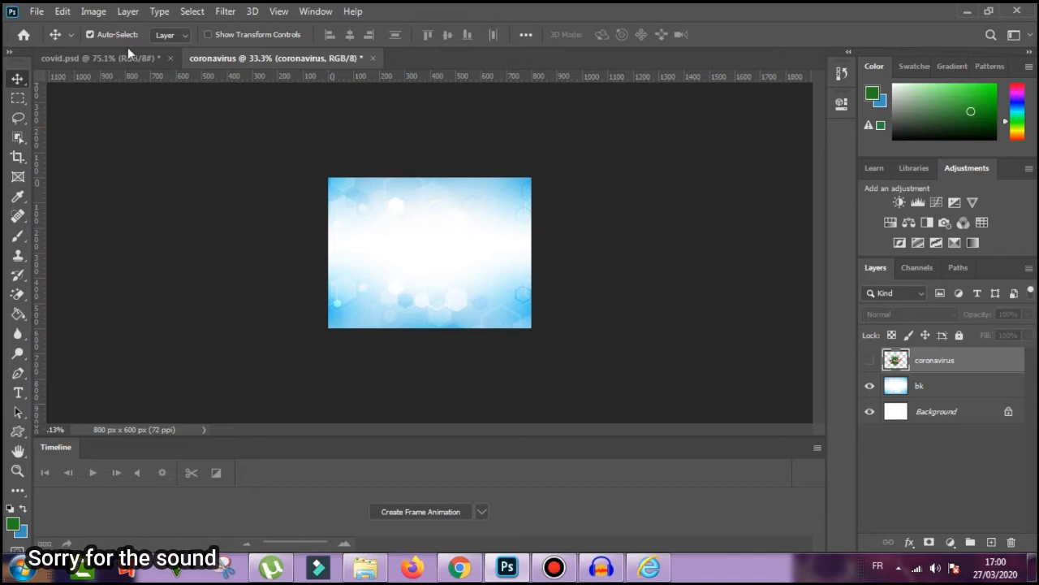
left_click(869, 361)
left_click_drag(981, 359, 992, 542)
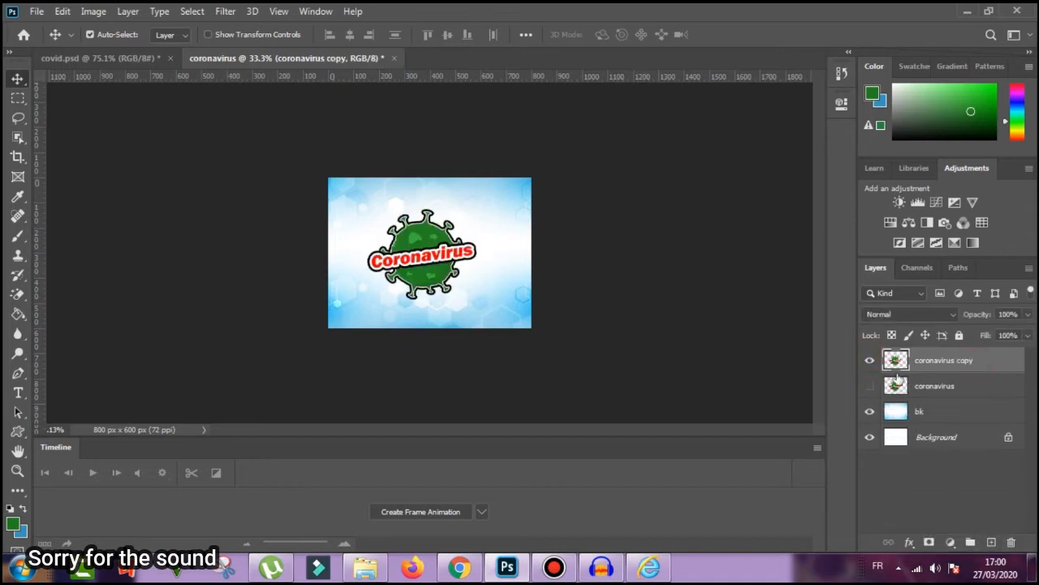
double_click(950, 362)
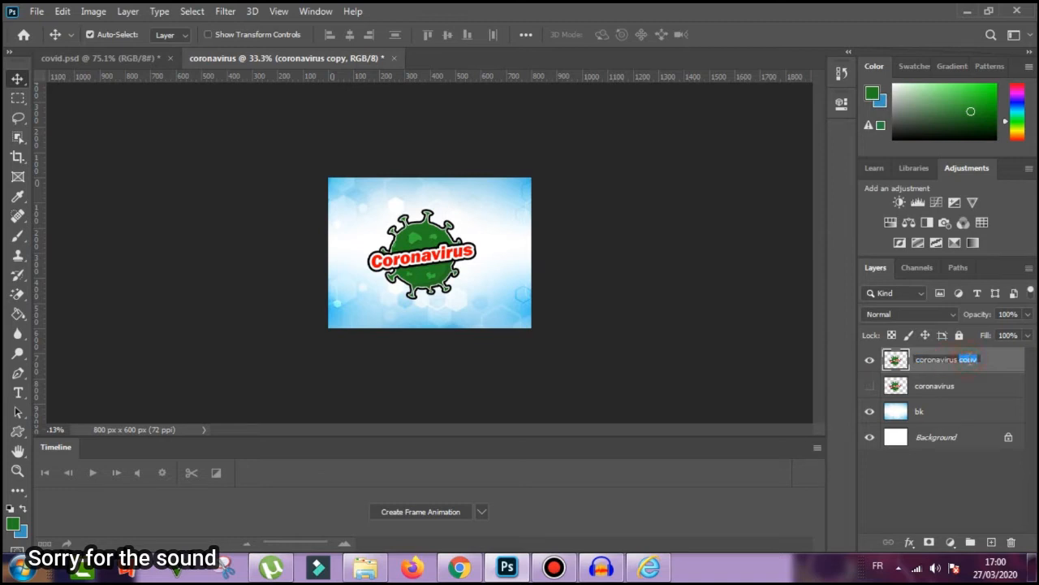
type("coronavirus small")
key("Return")
- Scale the coronavirus small layer to about 45% and place it in the lower-right area of the canvas
key("ctrl+t")
left_click_drag(359, 206, 482, 293)
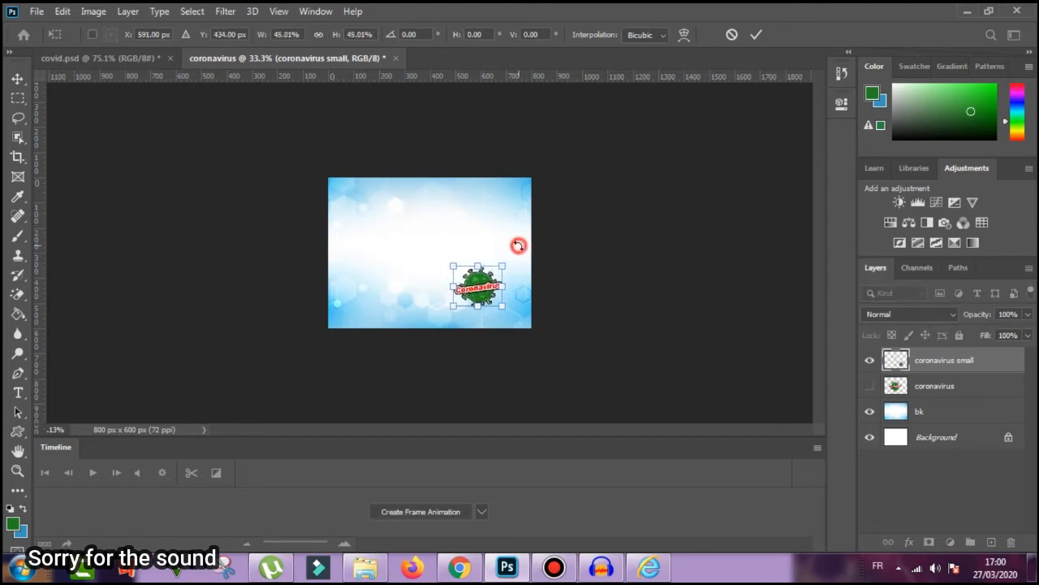
left_click(755, 34)
- Open Blank-Outline-color-1-Map-of-the-USA and bring the map into the coronavirus document as a layer
scroll(501, 271, "up", 5)
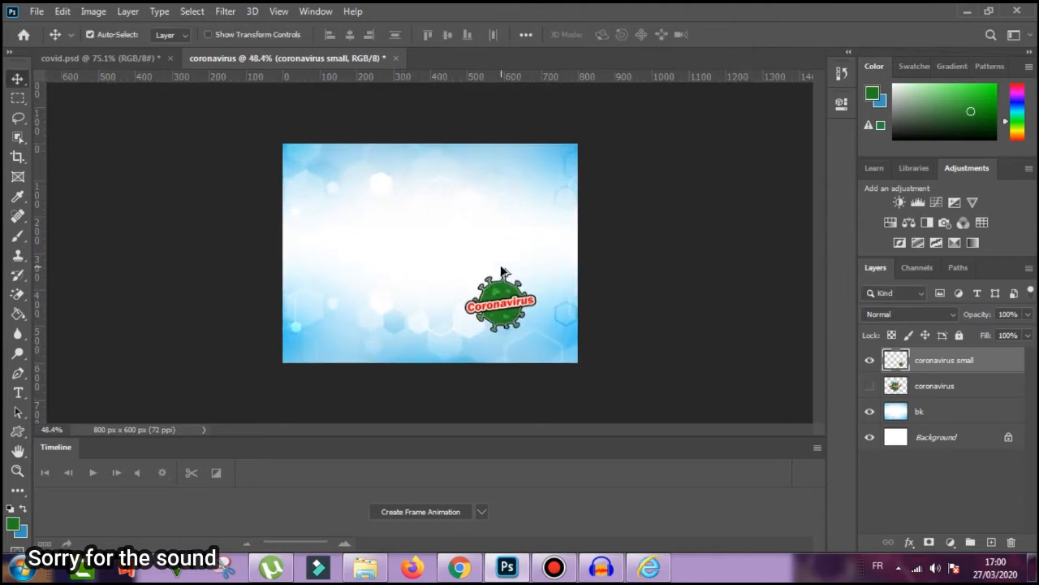
left_click(37, 12)
left_click(50, 39)
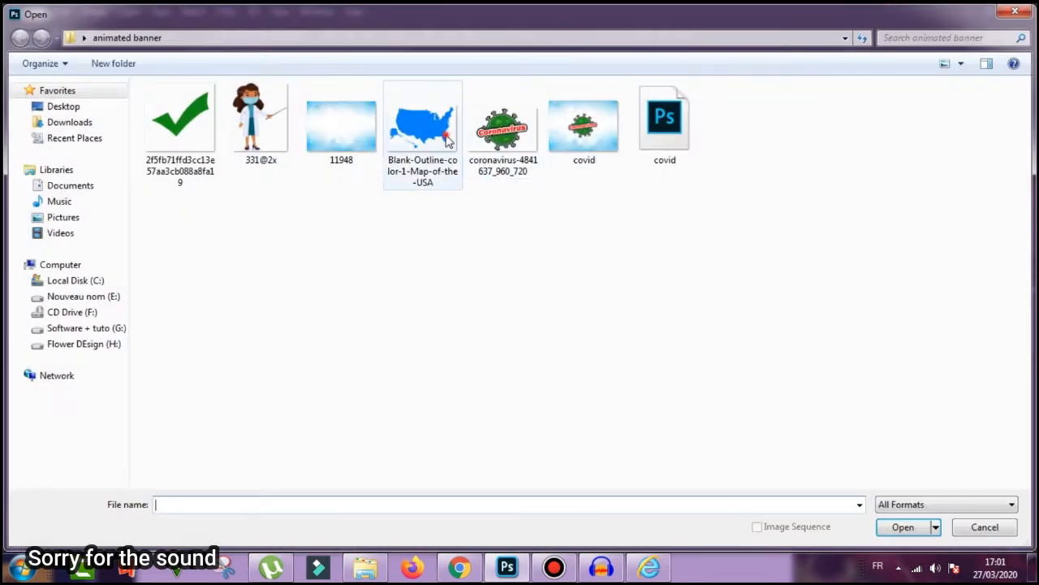
double_click(446, 140)
left_click_drag(355, 53, 564, 294)
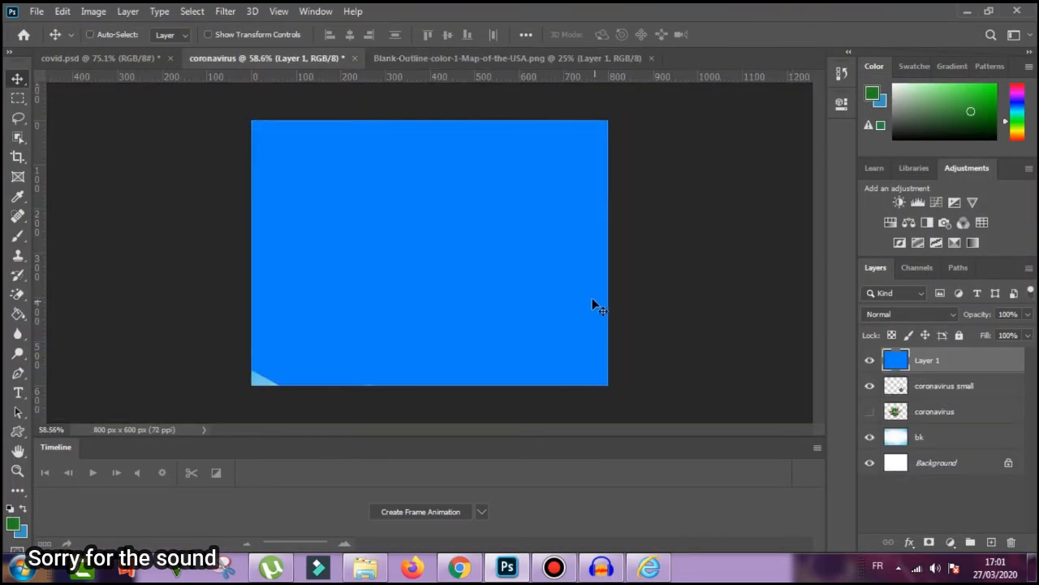
- Scale the USA map down to fit the canvas and place it in the lower-right corner of the banner
key("ctrl+t")
key("ctrl+0")
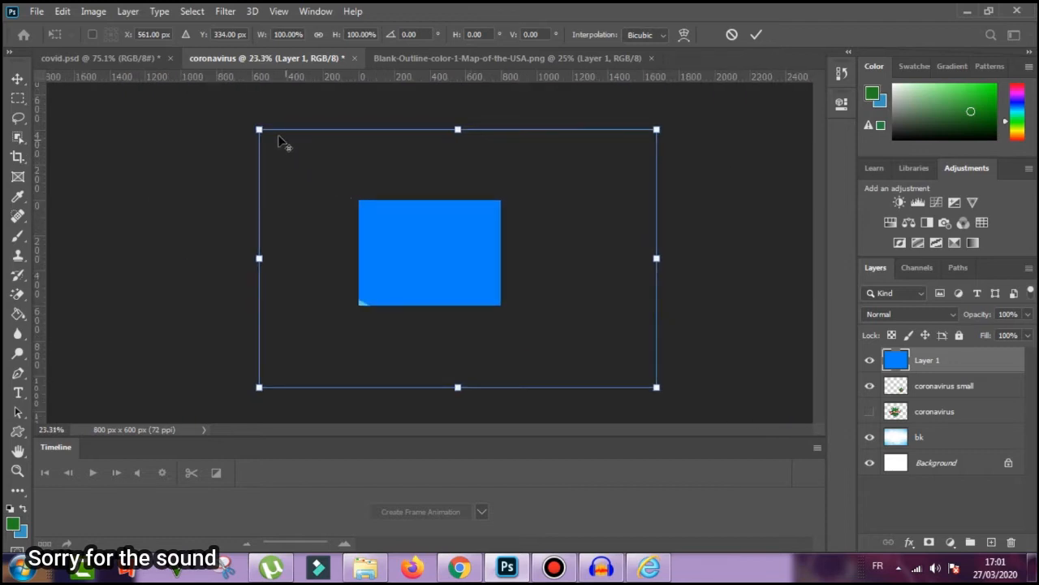
left_click_drag(260, 129, 416, 249)
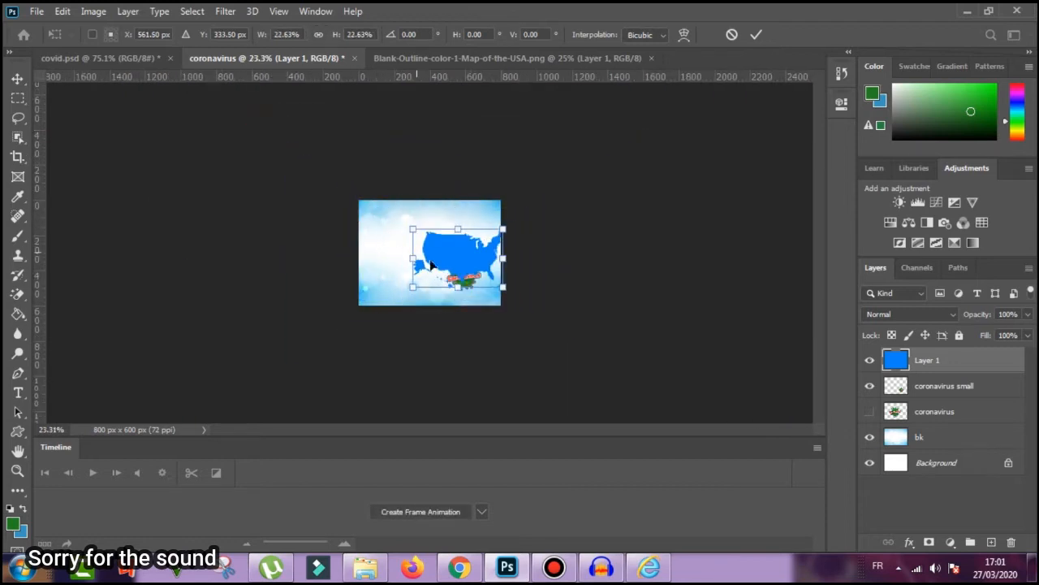
scroll(461, 293, "up", 2)
scroll(461, 293, "up", 3)
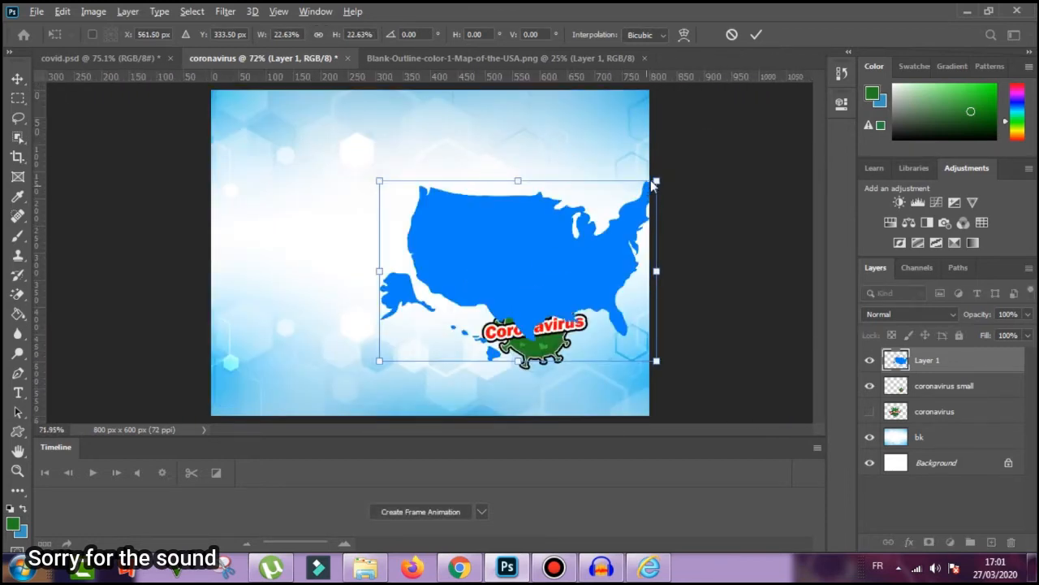
left_click_drag(656, 180, 619, 204)
left_click_drag(543, 255, 556, 329)
left_click(750, 38)
- Put the map layer beneath coronavirus small, and shrink the small virus picture slightly so it sits in the middle of the map
left_click_drag(922, 361, 913, 398)
left_click_drag(546, 313, 544, 325)
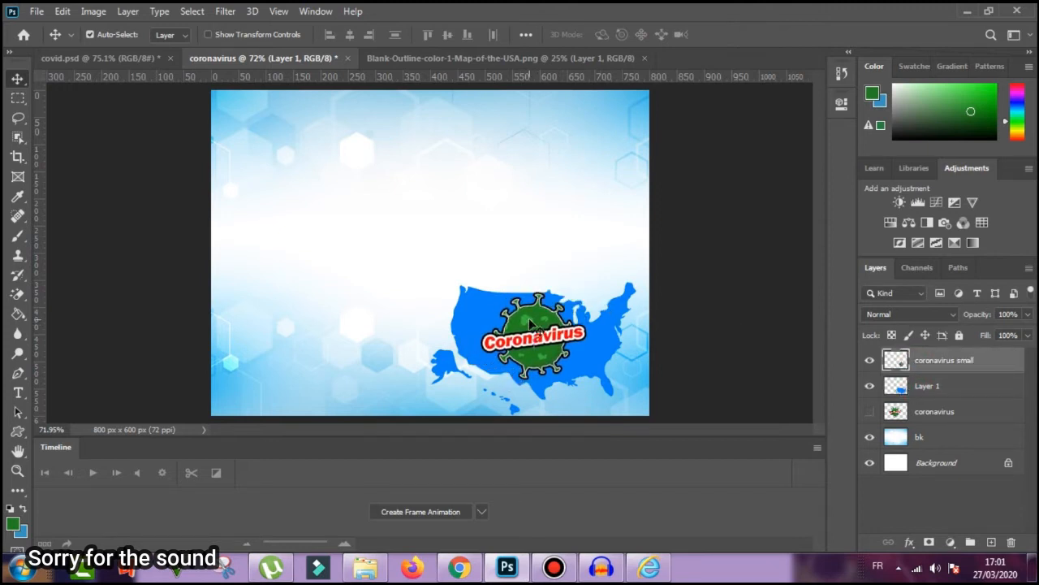
key("ctrl+t")
left_click_drag(586, 292, 577, 300)
key("Return")
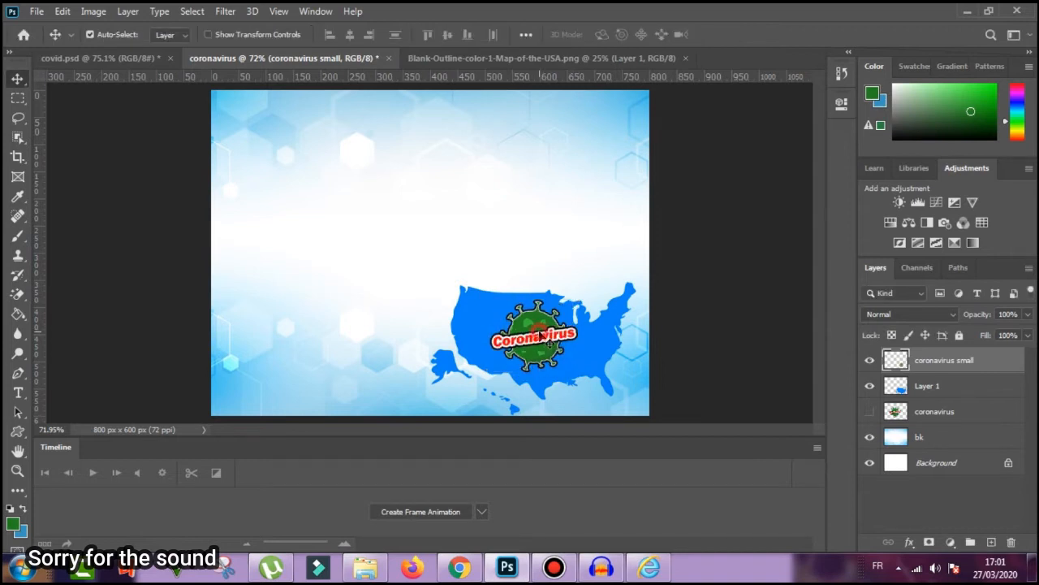
left_click_drag(537, 333, 536, 334)
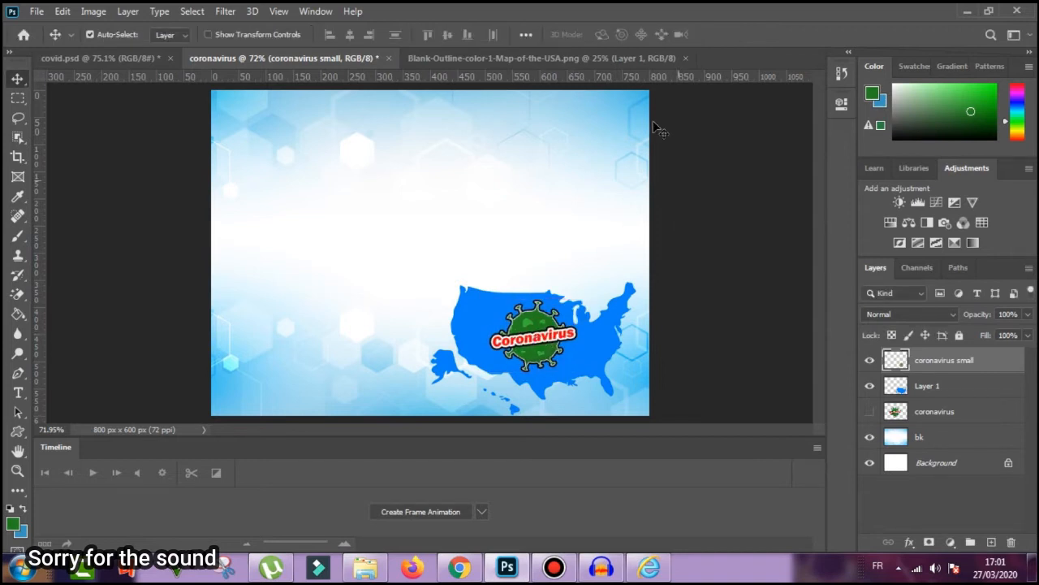
- Close the USA map file and check frame 3 of covid.psd as a reference
left_click(596, 62)
key("ctrl+w")
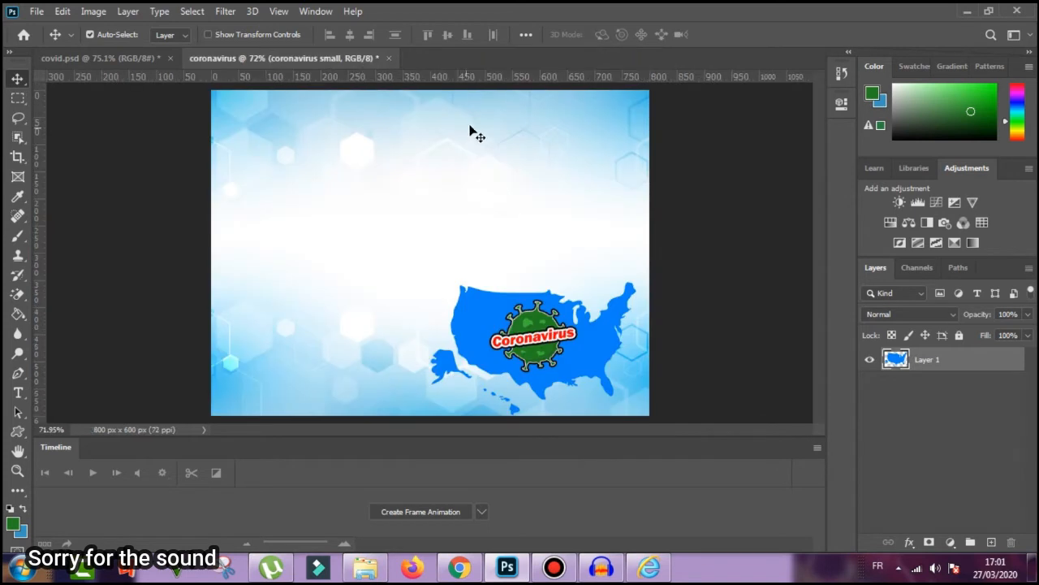
left_click(118, 58)
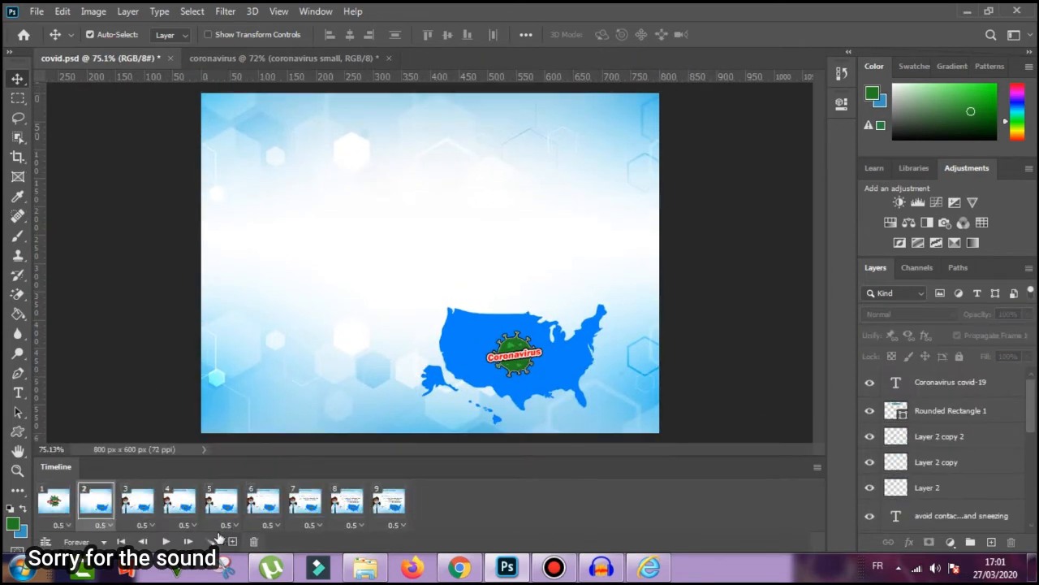
left_click(137, 500)
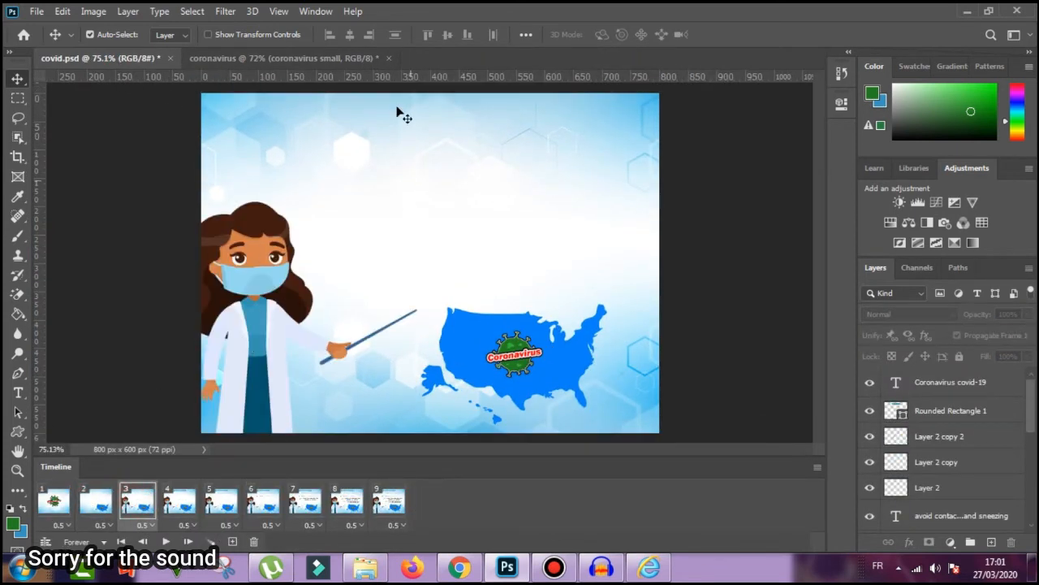
left_click(212, 58)
left_click(37, 11)
left_click(53, 44)
double_click(260, 134)
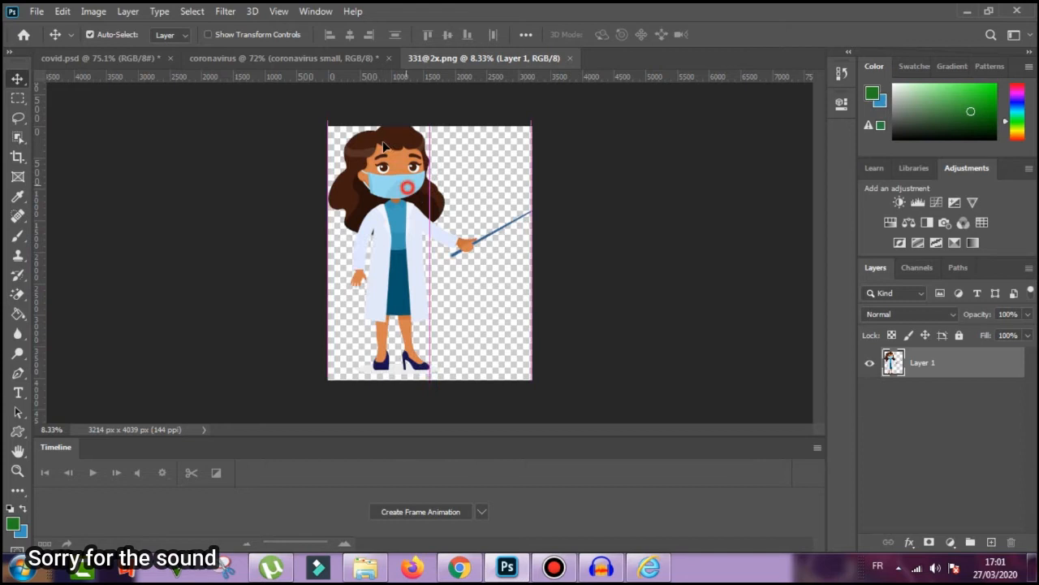
left_click_drag(385, 146, 320, 247)
- Scale the doctor figure down to 12.60% and place her in the banner's lower-left corner, pointing at the map
scroll(320, 248, "down", 5)
key("ctrl+t")
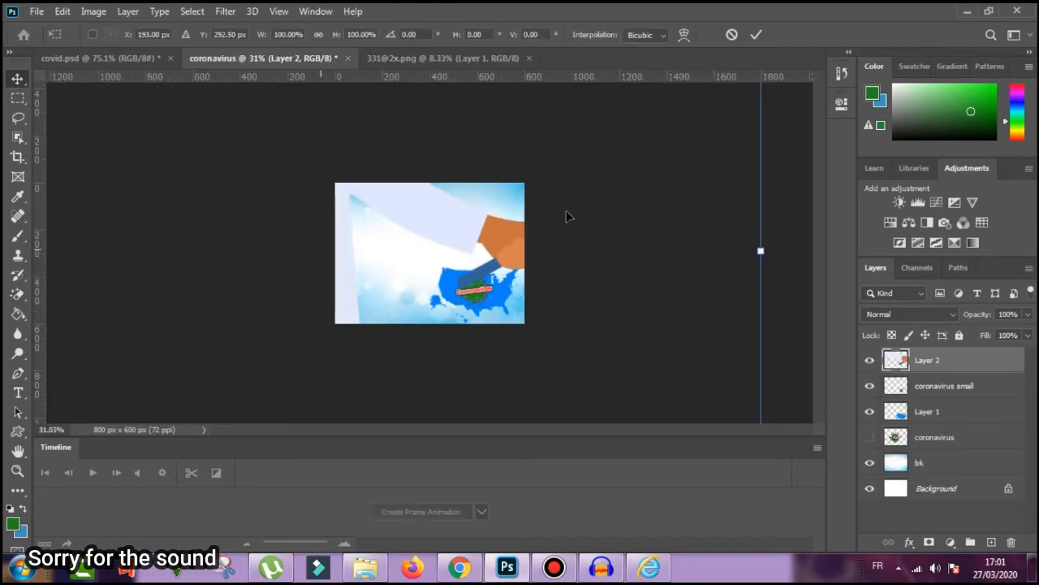
scroll(677, 276, "down", 4)
left_click_drag(548, 84, 422, 213)
scroll(414, 260, "up", 1)
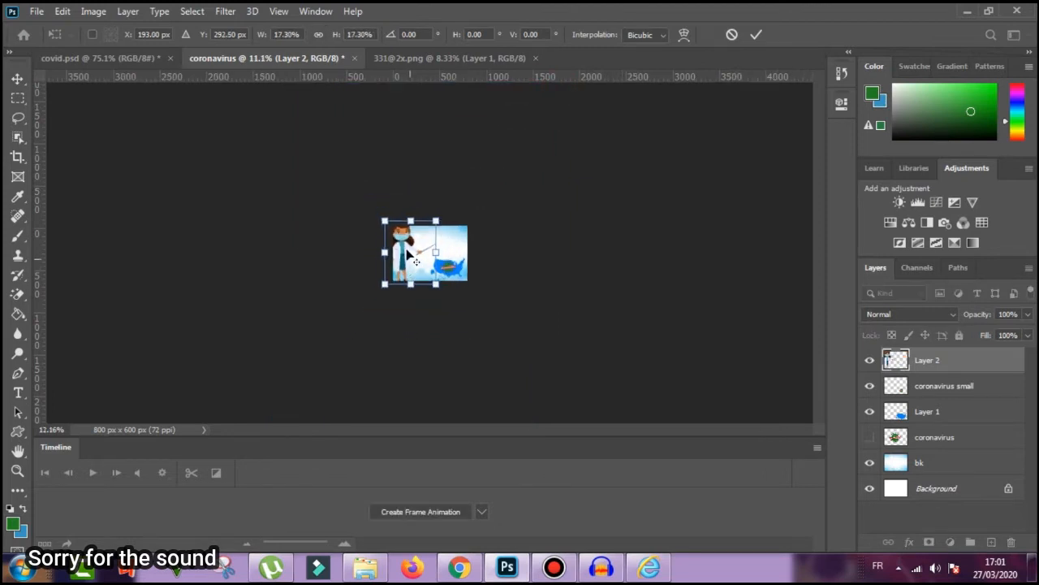
scroll(410, 253, "up", 6)
left_click_drag(318, 242, 333, 311)
left_click_drag(474, 175, 441, 218)
left_click_drag(398, 297, 381, 289)
left_click(756, 34)
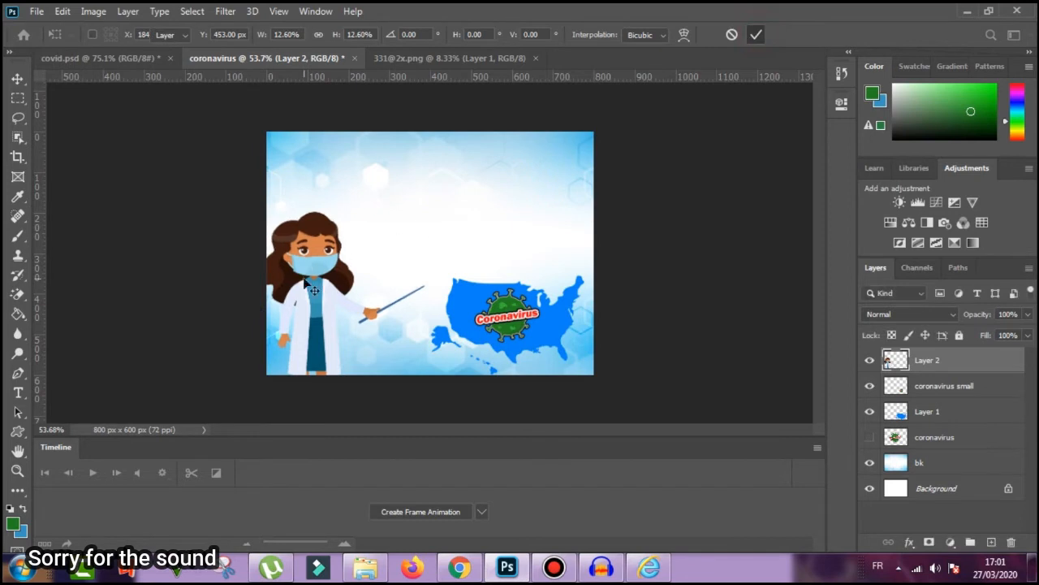
left_click(122, 58)
left_click(223, 502)
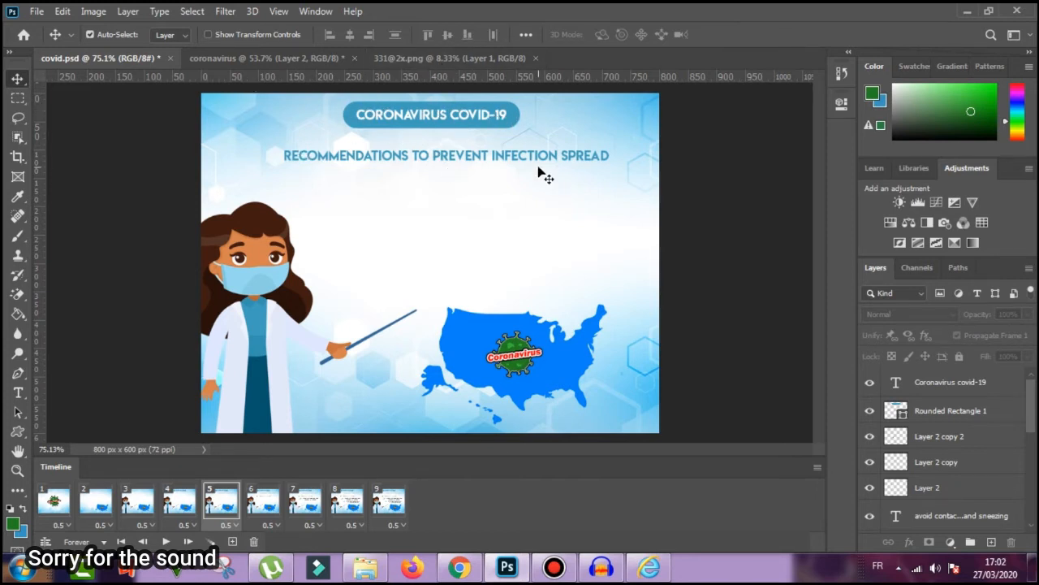
left_click(416, 57)
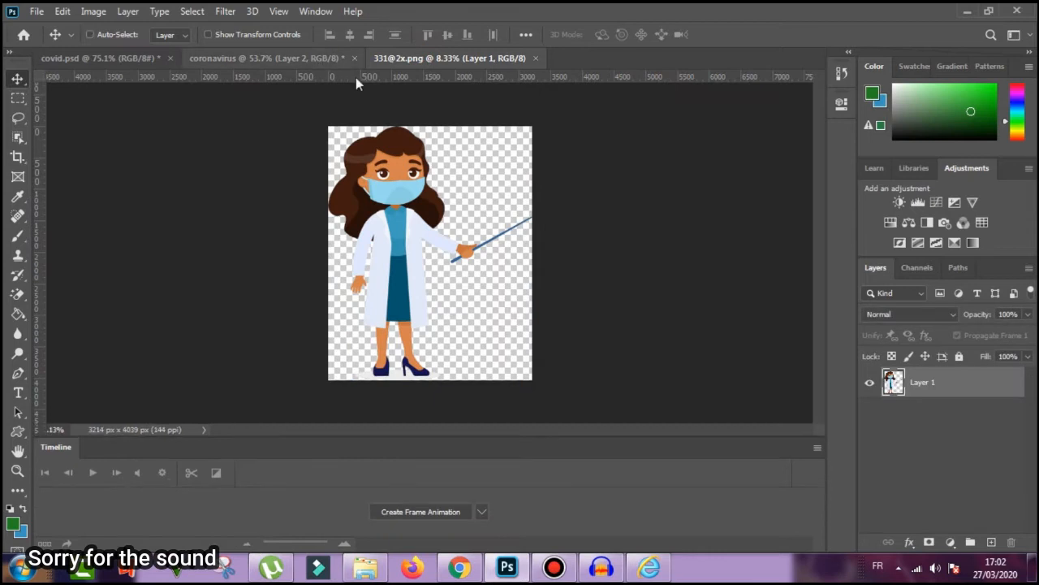
key("ctrl+w")
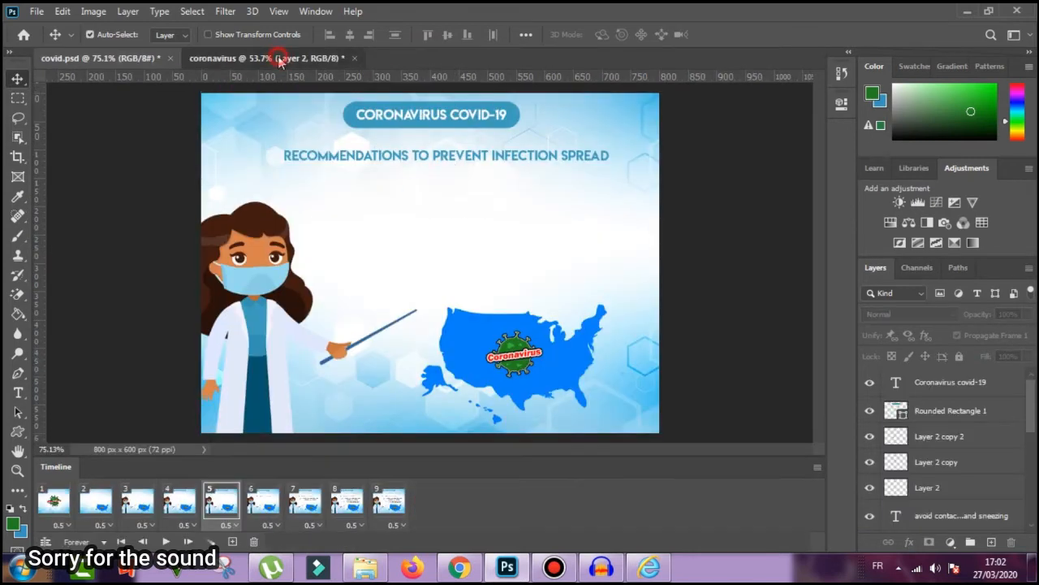
- Close the Timeline panel to give the coronavirus document more room
scroll(425, 159, "up", 3)
mouse_move(459, 139)
left_mouse_down()
mouse_move(450, 216)
mouse_move(449, 123)
left_mouse_up()
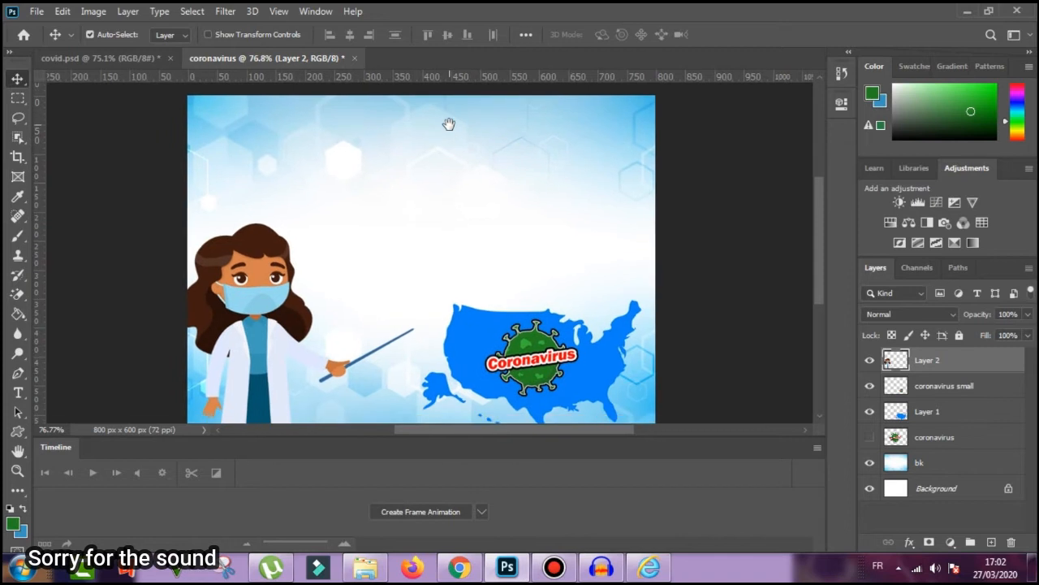
right_click(69, 447)
left_click(104, 341)
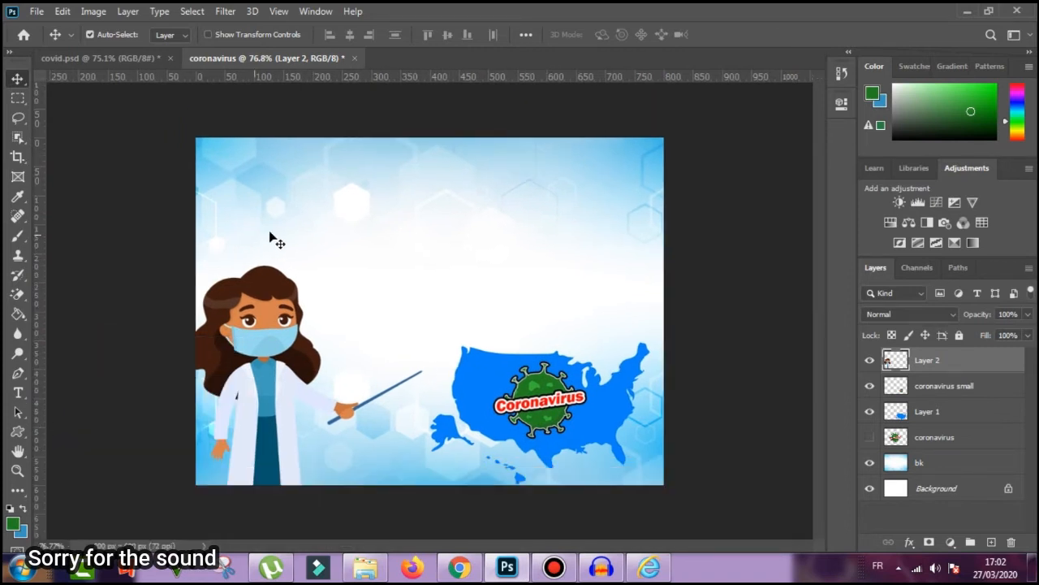
- Draw a blue, stroke-free rounded rectangle about 340 × 43 px near the top of the banner
left_click(15, 432)
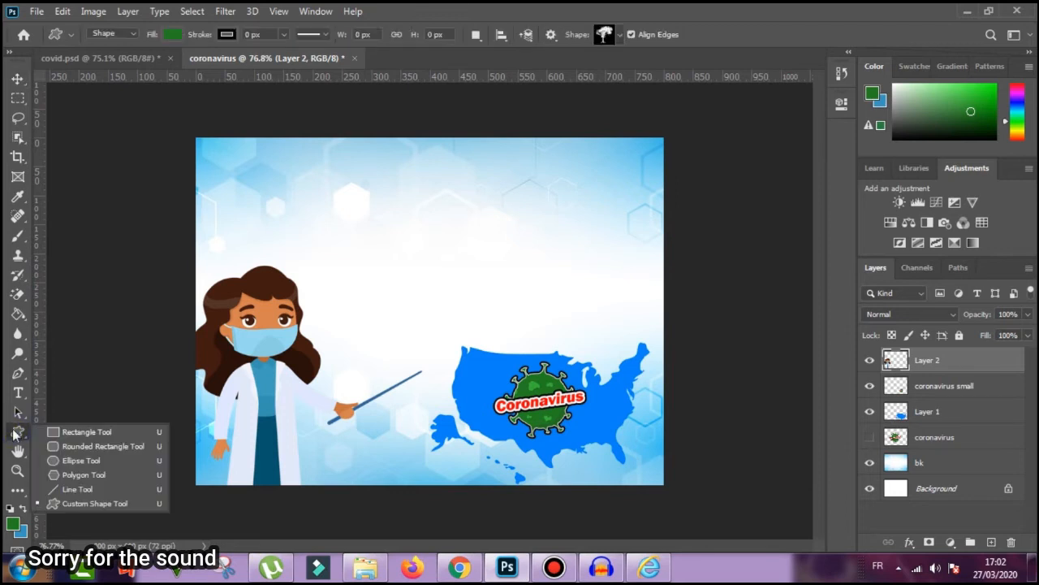
left_click(110, 447)
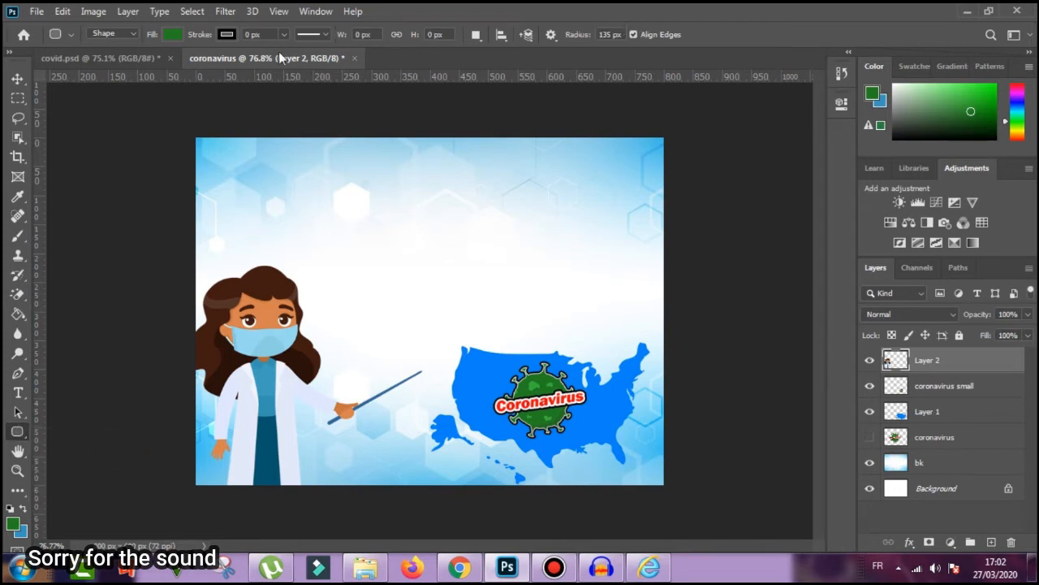
left_click(172, 36)
left_click(116, 114)
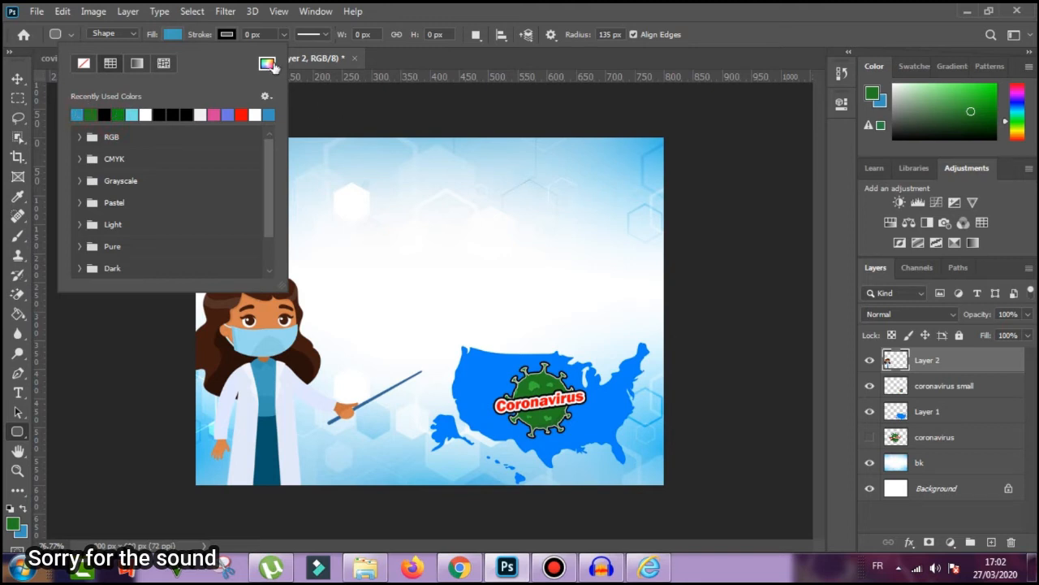
left_click(687, 37)
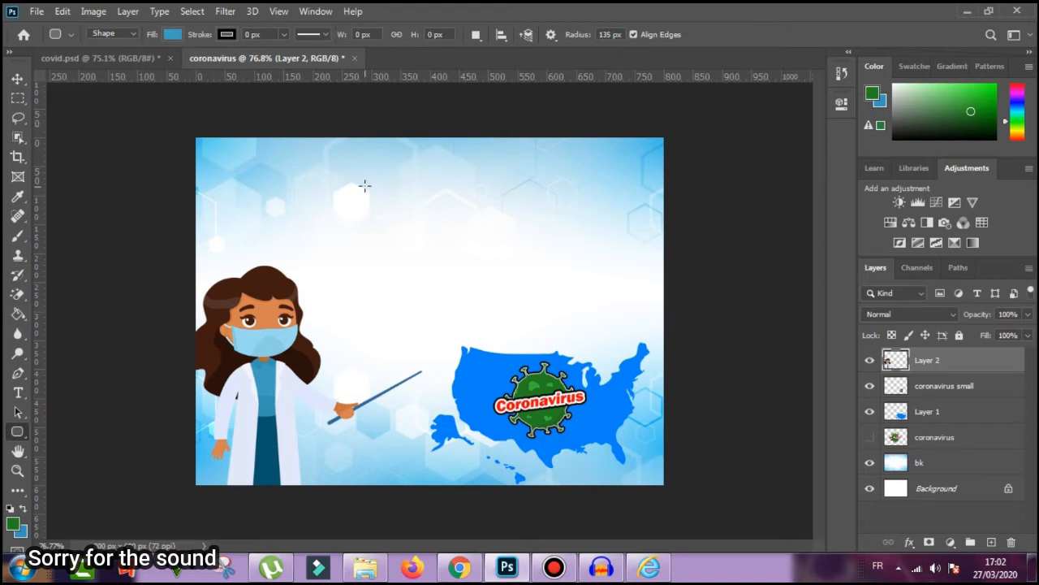
left_click_drag(355, 165, 552, 189)
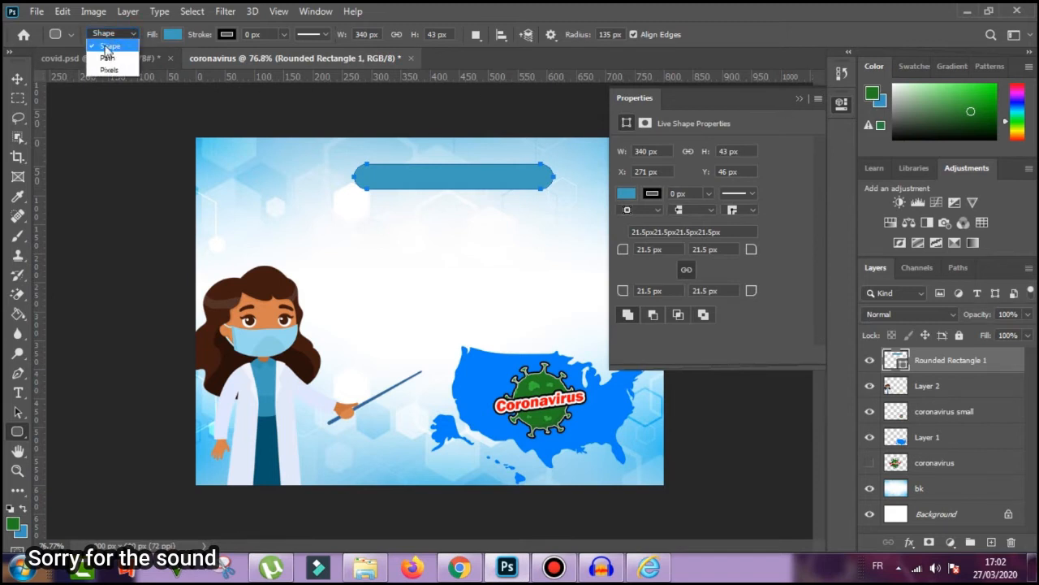
left_click(106, 38)
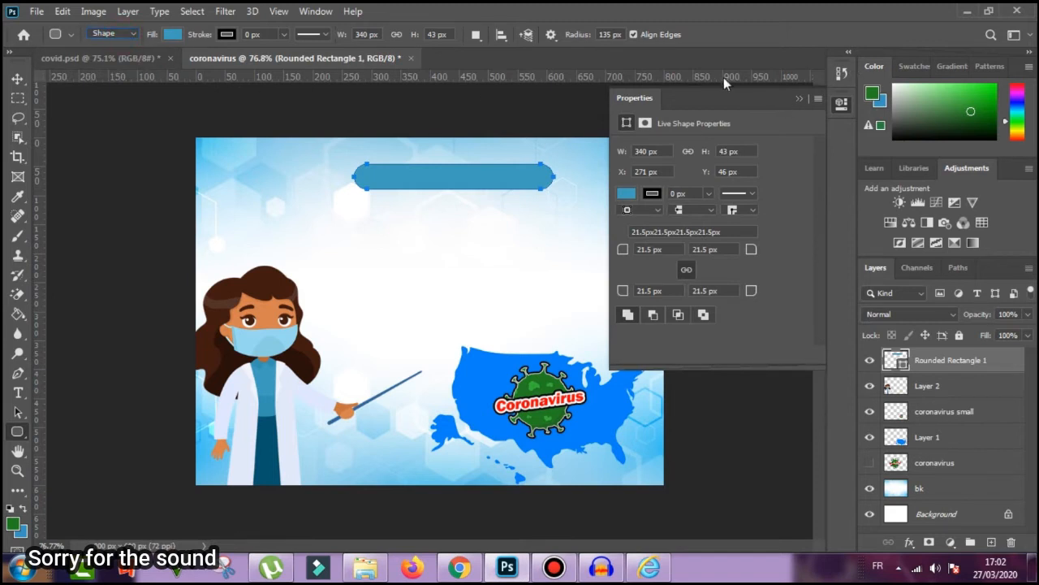
left_click(800, 99)
- Centre the blue rounded rectangle horizontally on the banner by aligning it with the Background layer, following the covid.psd layout
left_click(18, 79)
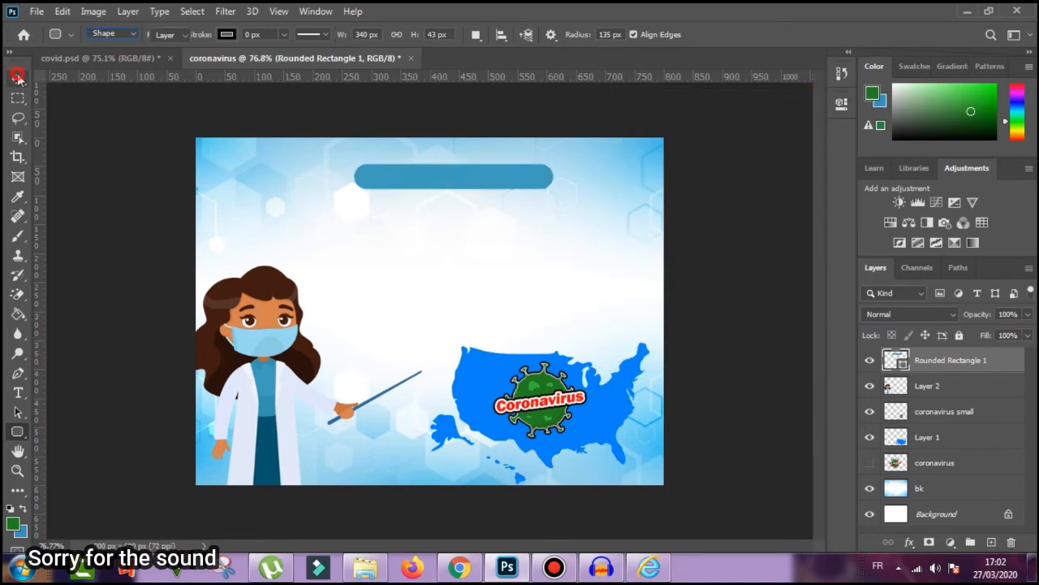
left_click(106, 59)
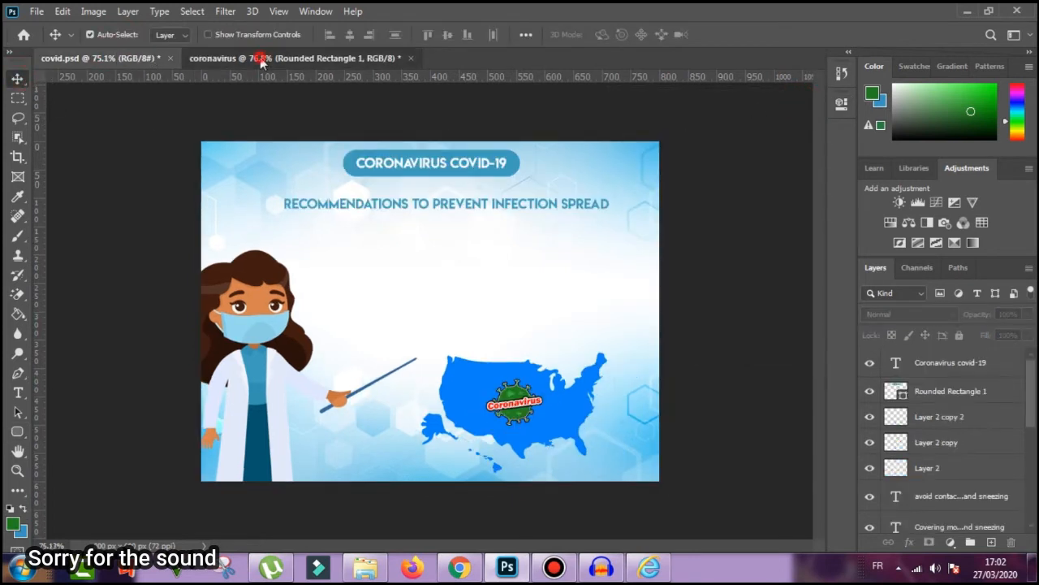
left_click(260, 58)
left_click_drag(438, 185, 415, 185)
left_click(951, 515)
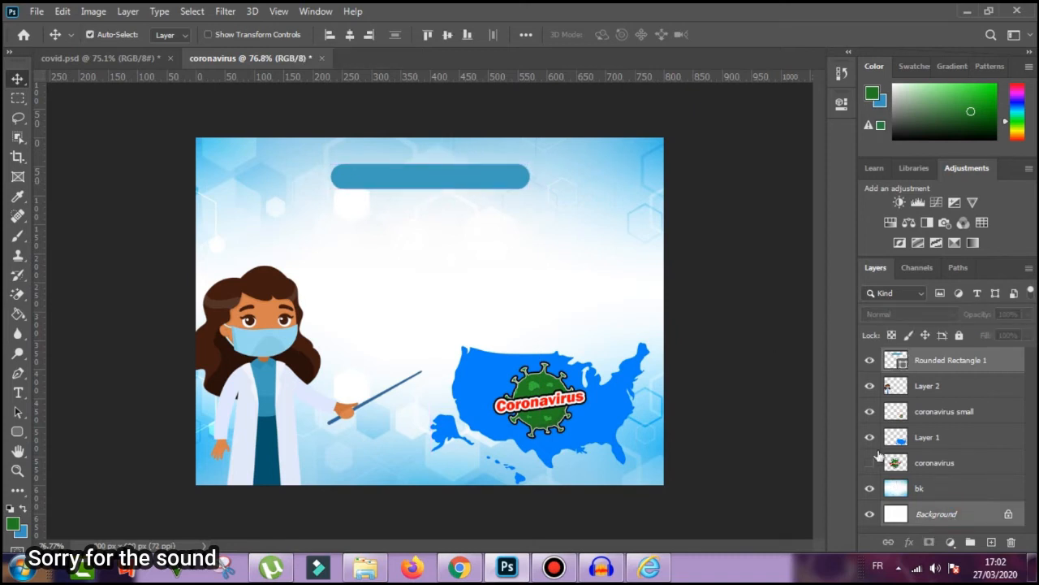
left_click(449, 36)
key("ctrl+z")
left_click(351, 35)
left_click(476, 121)
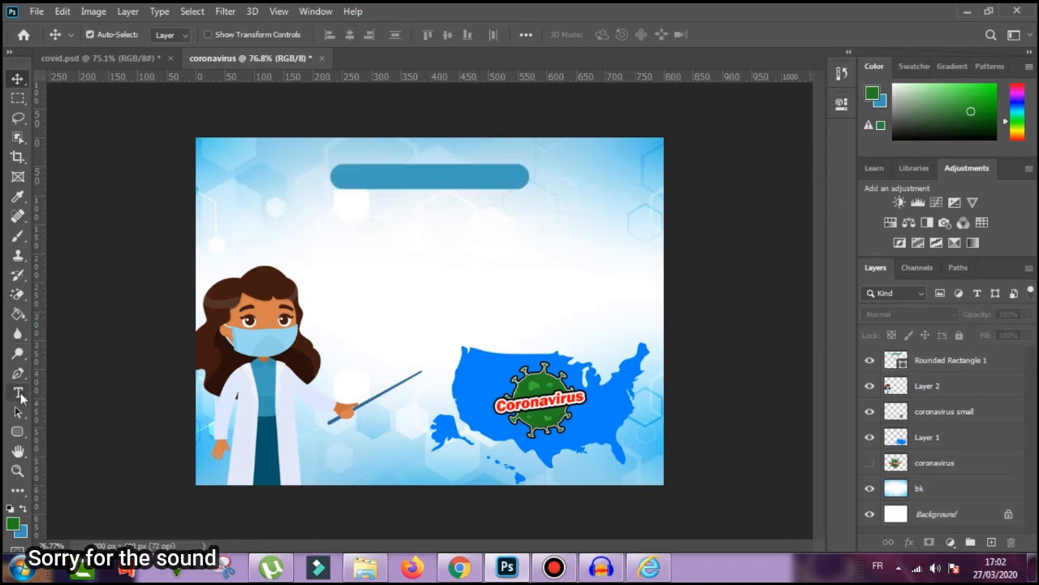
- Add the white title "Coronavirus covid-19" in Lemon/Milk at 22.01 pt and place it on the blue rounded rectangle
key("t")
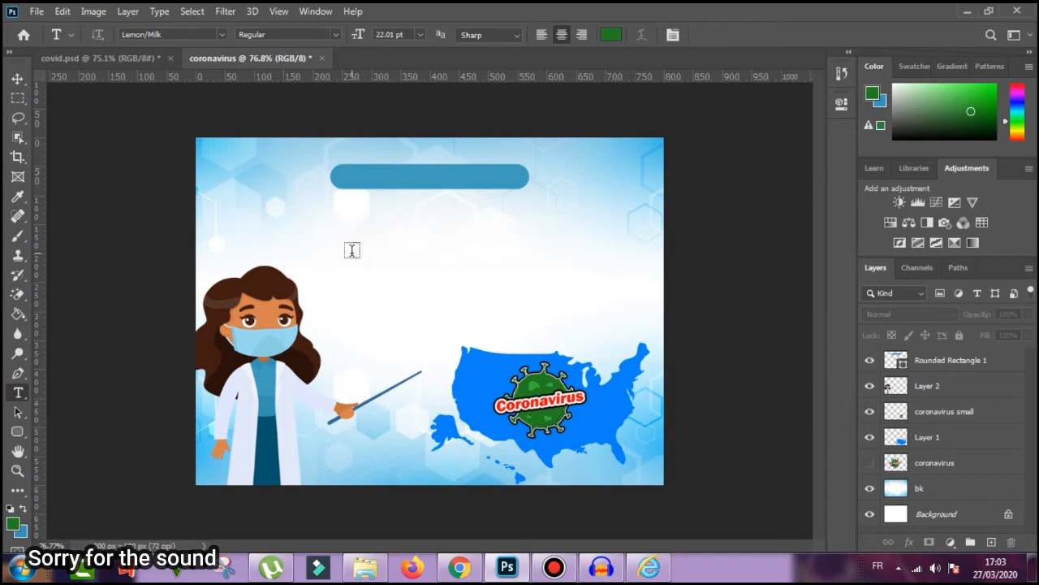
left_click(351, 249)
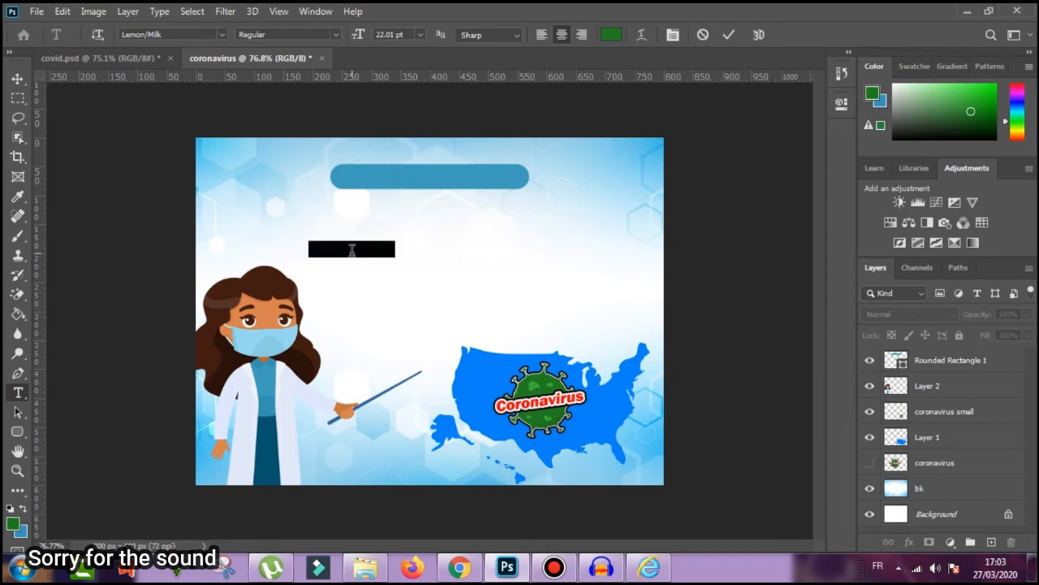
left_click(610, 34)
left_click_drag(574, 383, 409, 272)
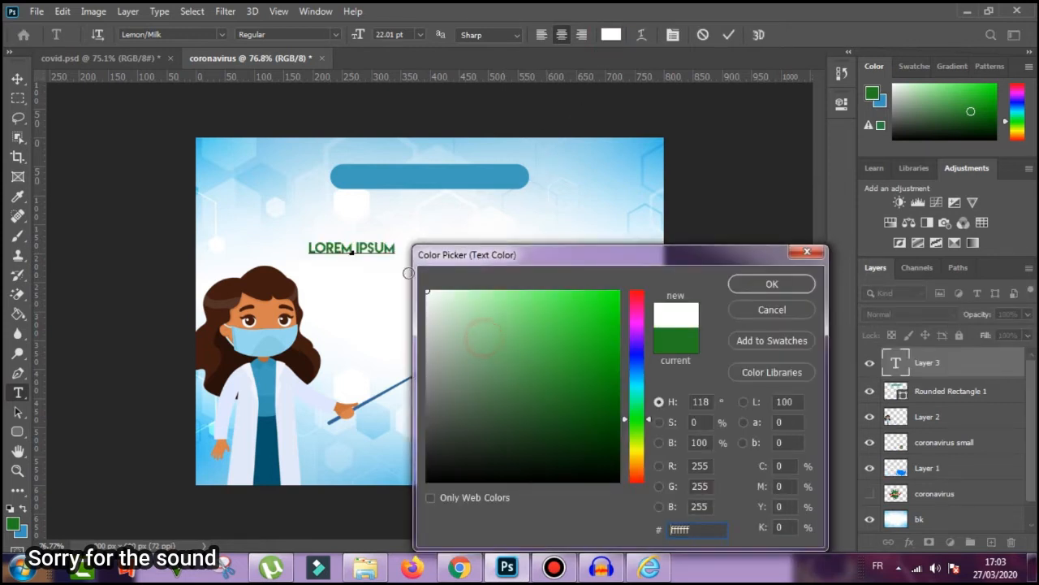
left_click(747, 283)
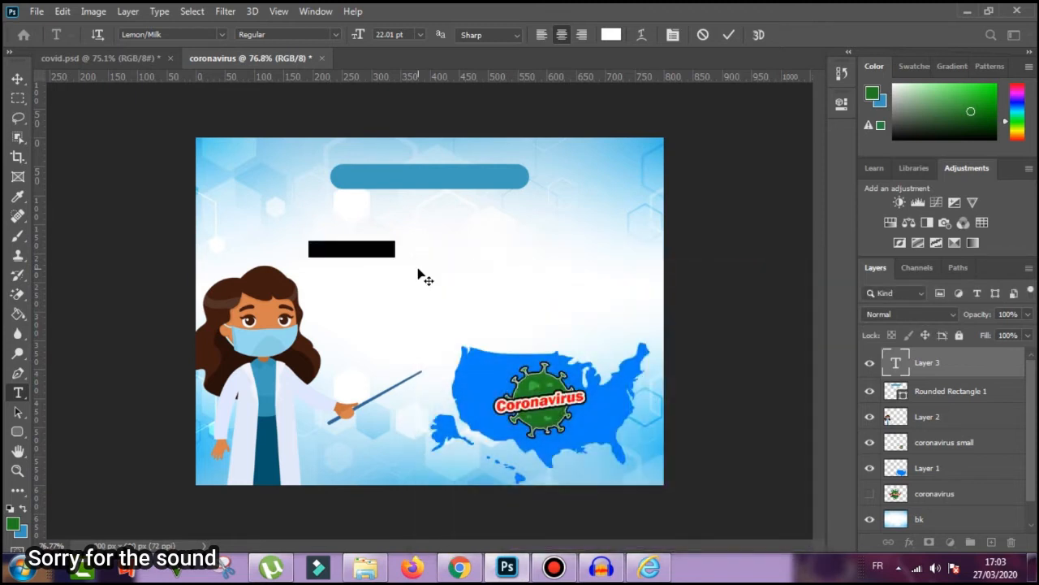
key("BackSpace")
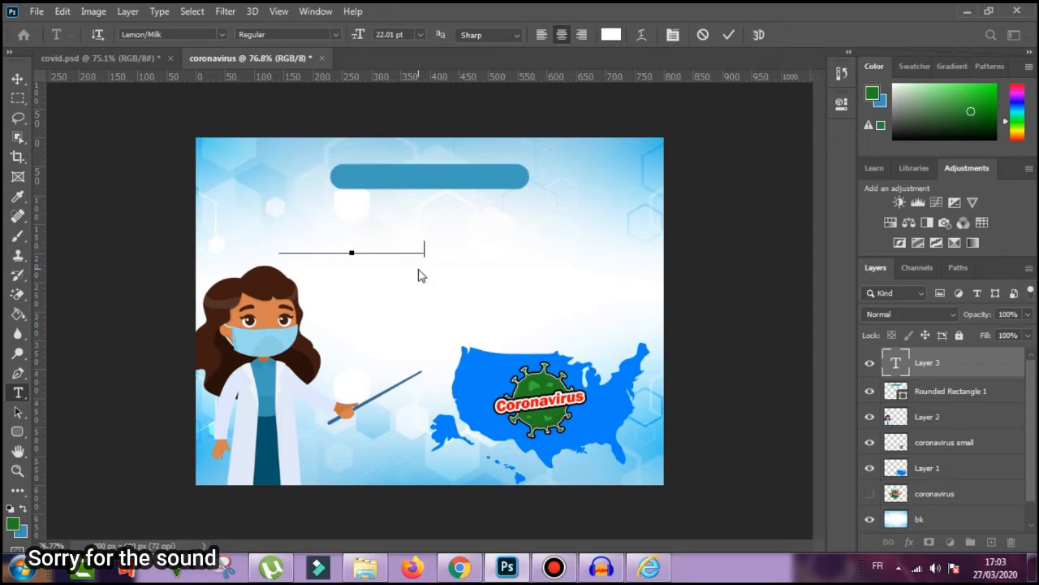
left_click_drag(401, 268, 478, 198)
left_click(727, 40)
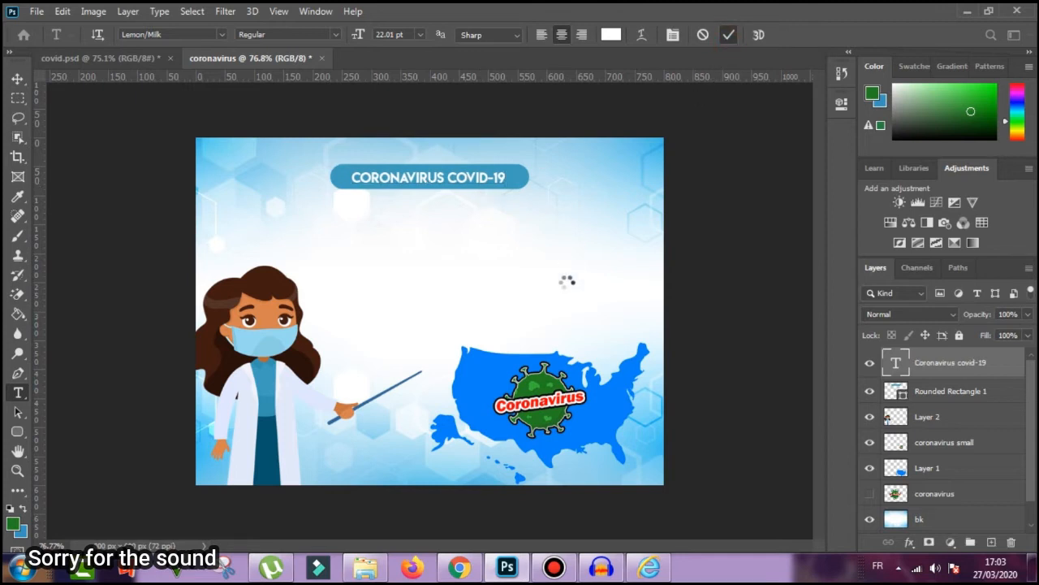
left_click(17, 78)
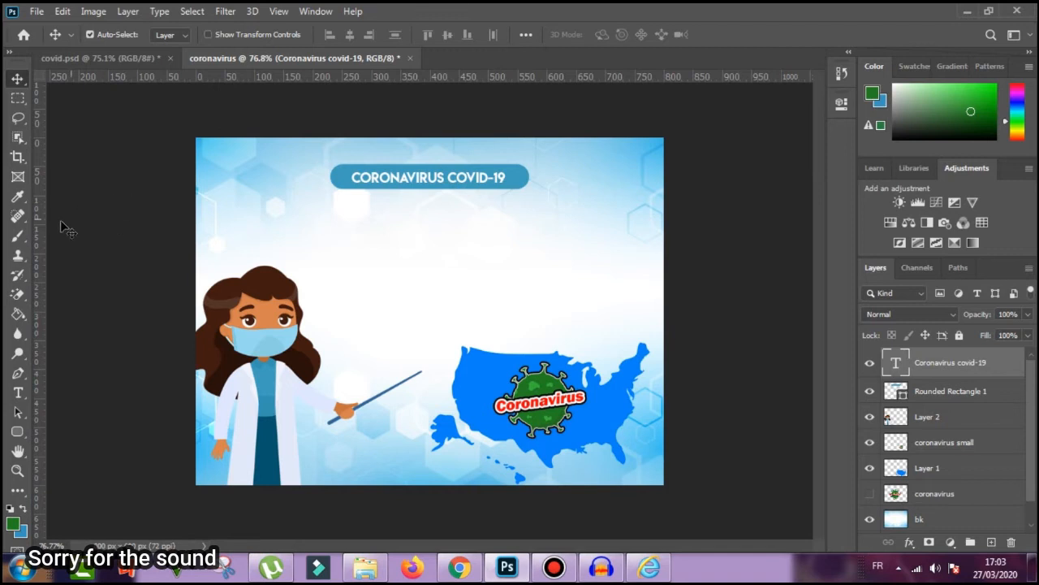
- Add the line "recommendations to prevent infection spread" below the title in Lemon/Milk at 22.01 pt, coloured with the rounded rectangle's blue (3f9fbf)
left_click(18, 393)
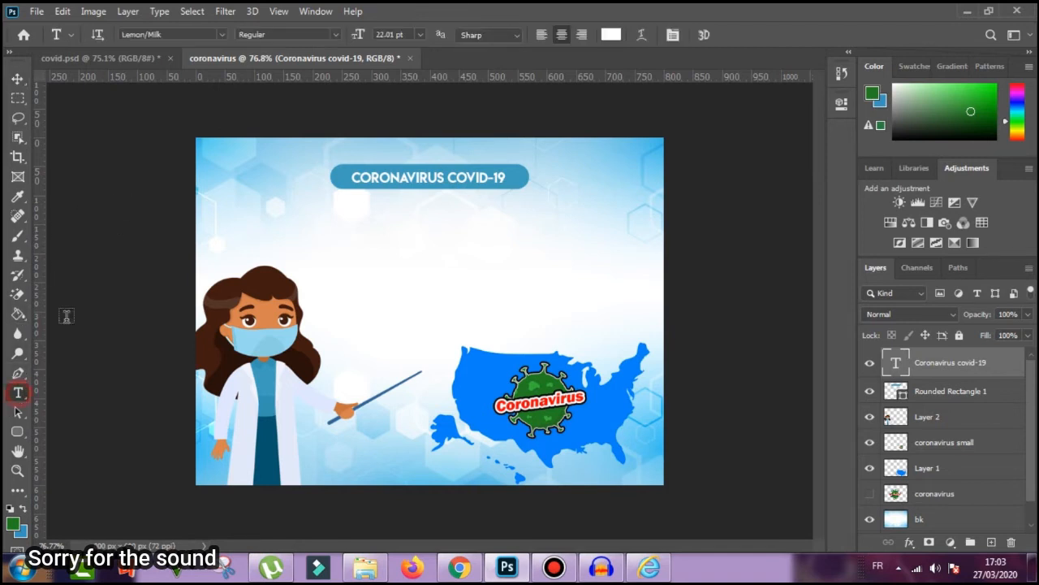
left_click(134, 60)
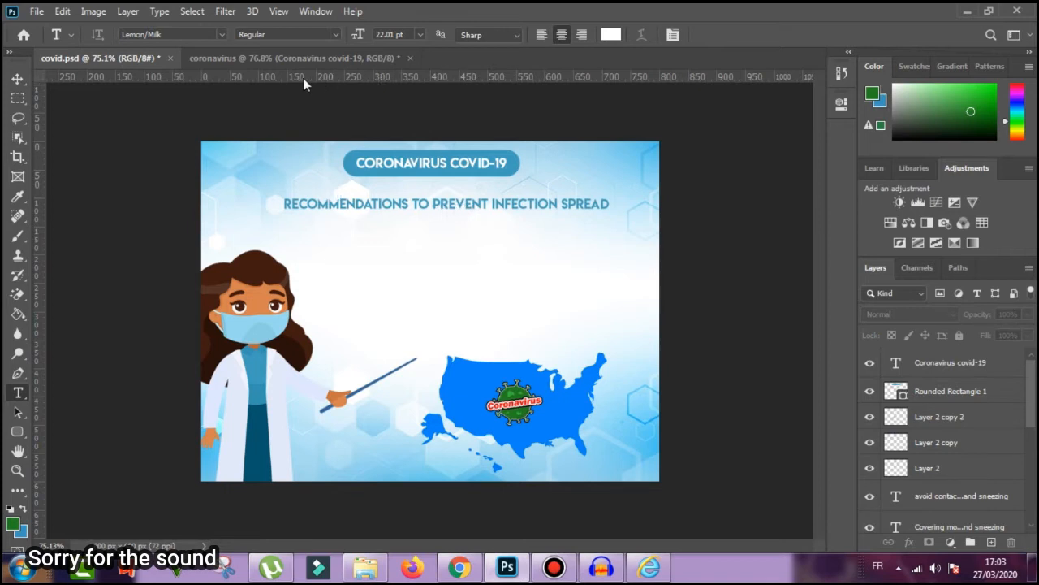
left_click(282, 65)
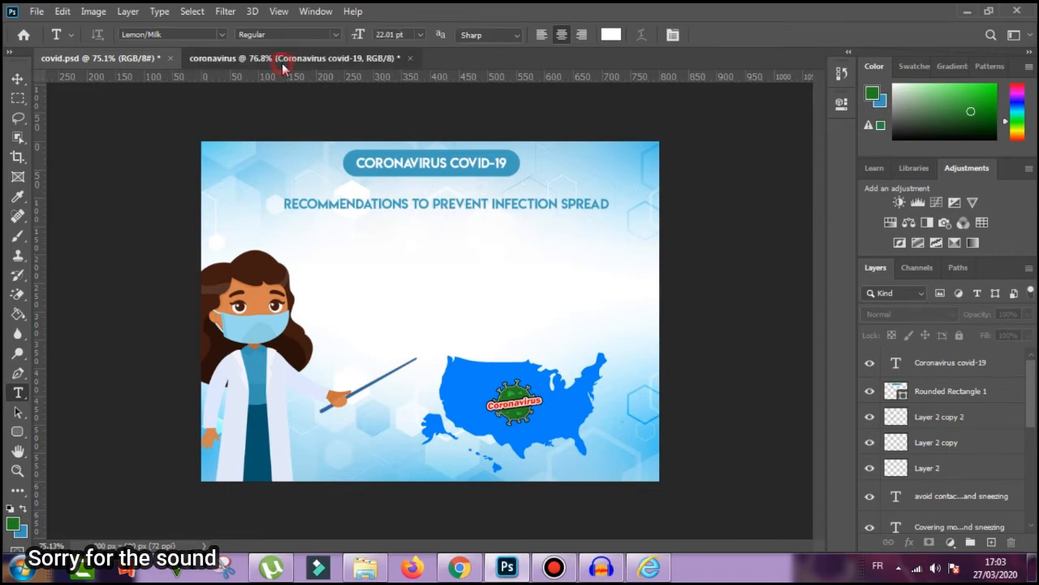
left_click(342, 227)
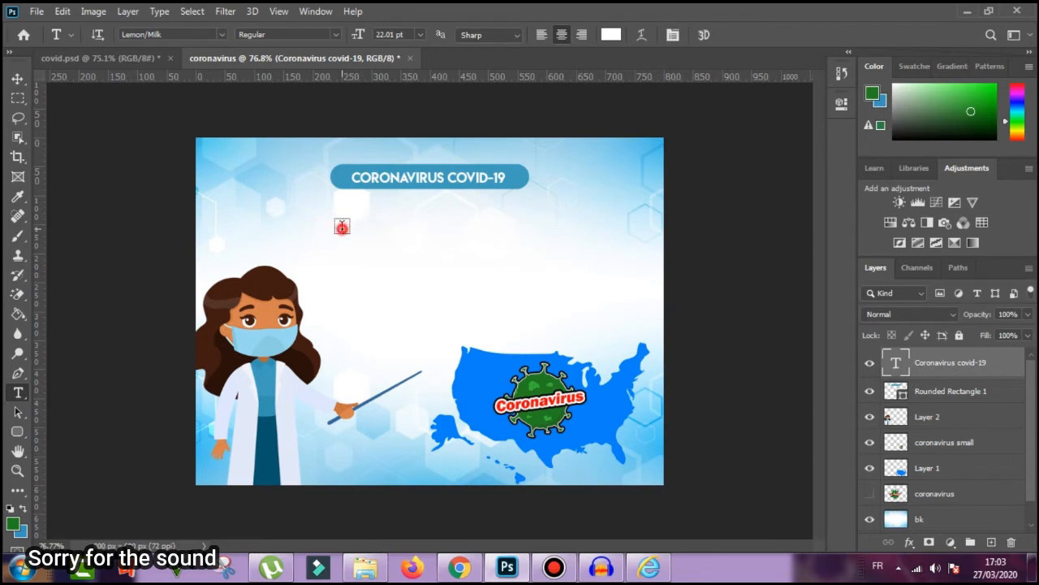
left_click(611, 35)
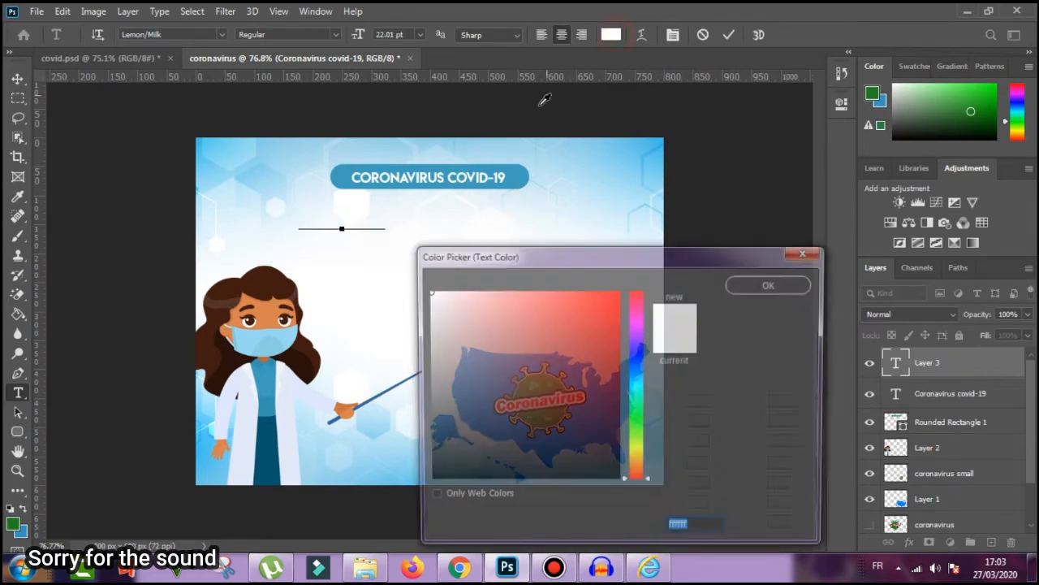
left_click(516, 172)
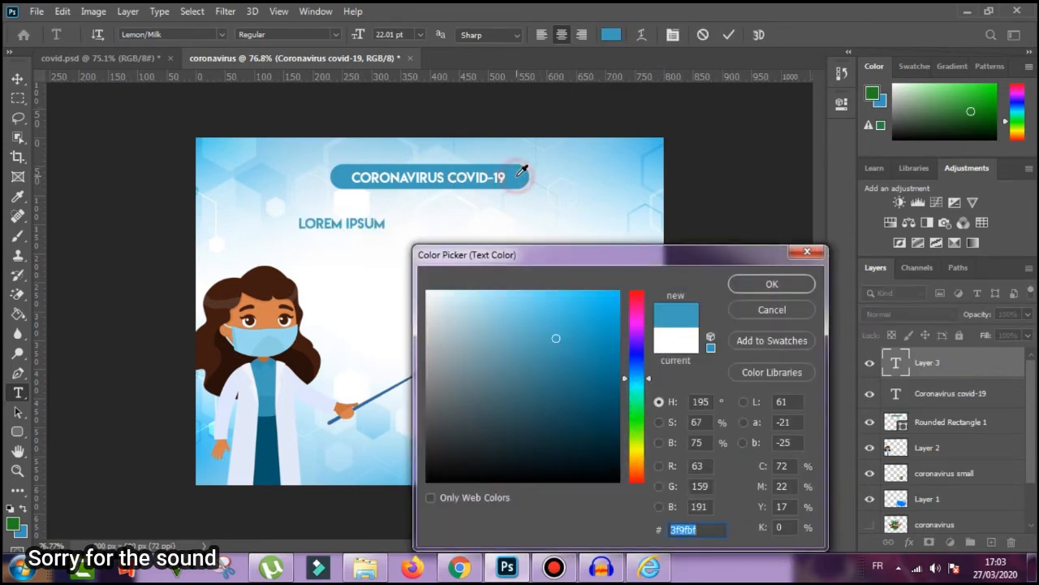
left_click(735, 280)
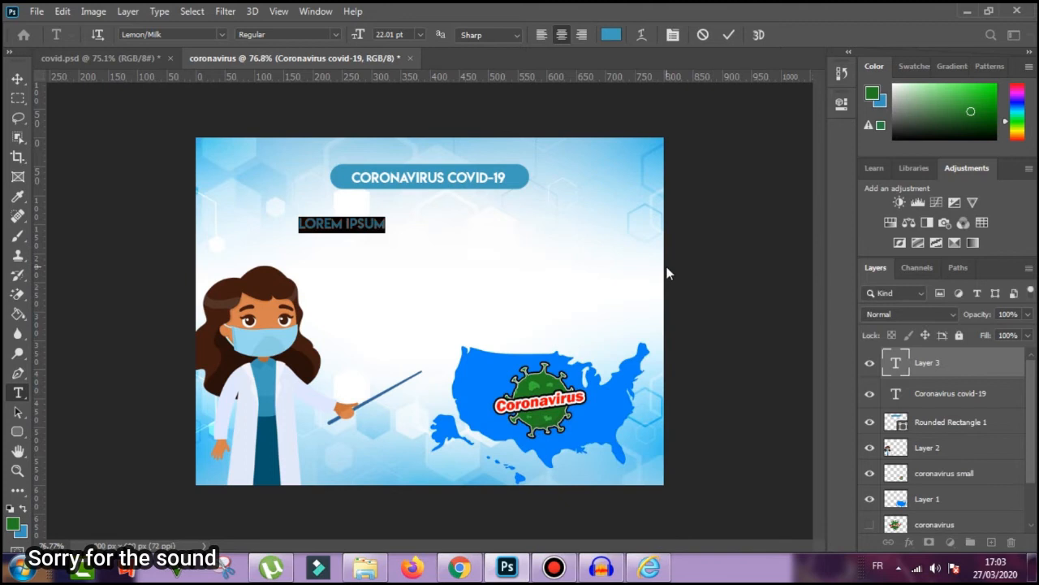
type("RECOMME")
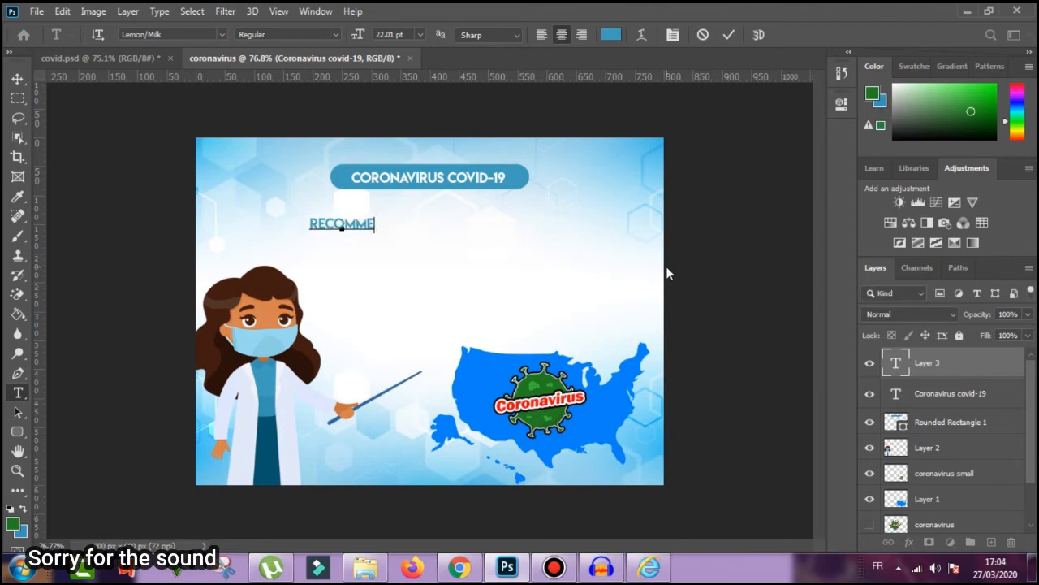
type("NDATIONS TO PRE")
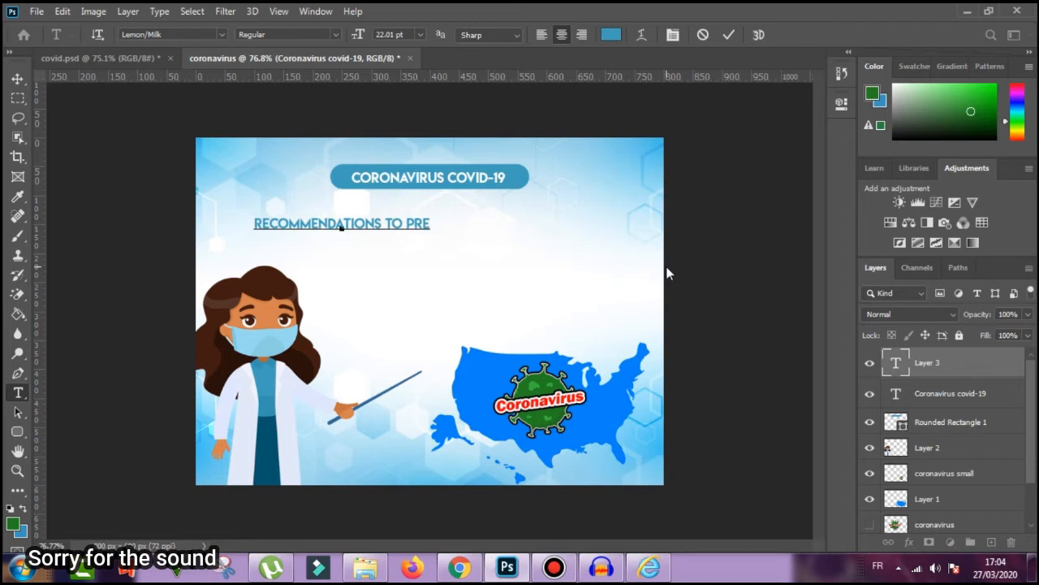
type("VENT INFECTION ")
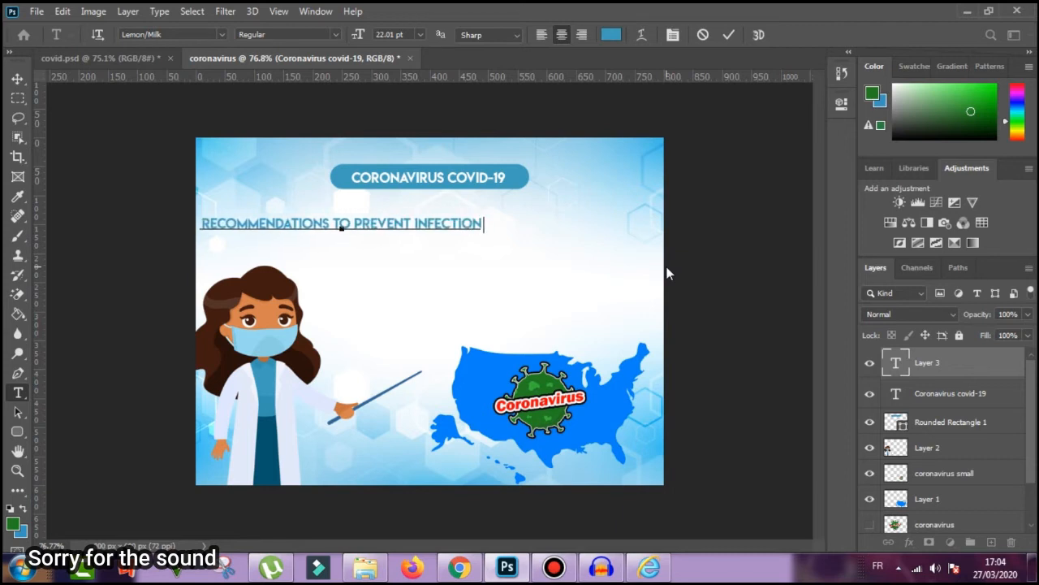
type("SPREAD")
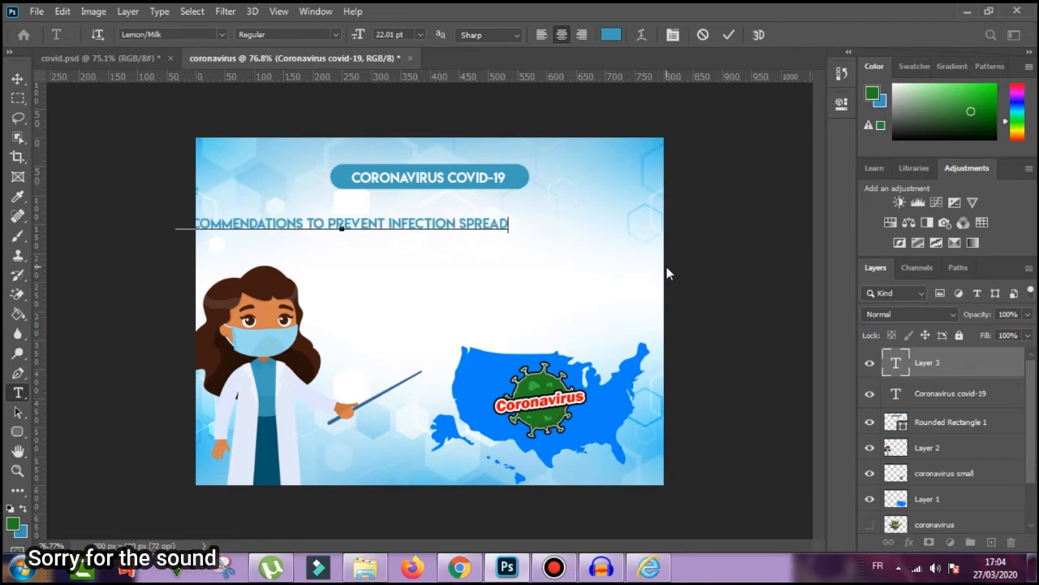
left_click_drag(359, 251, 453, 251)
left_click(728, 34)
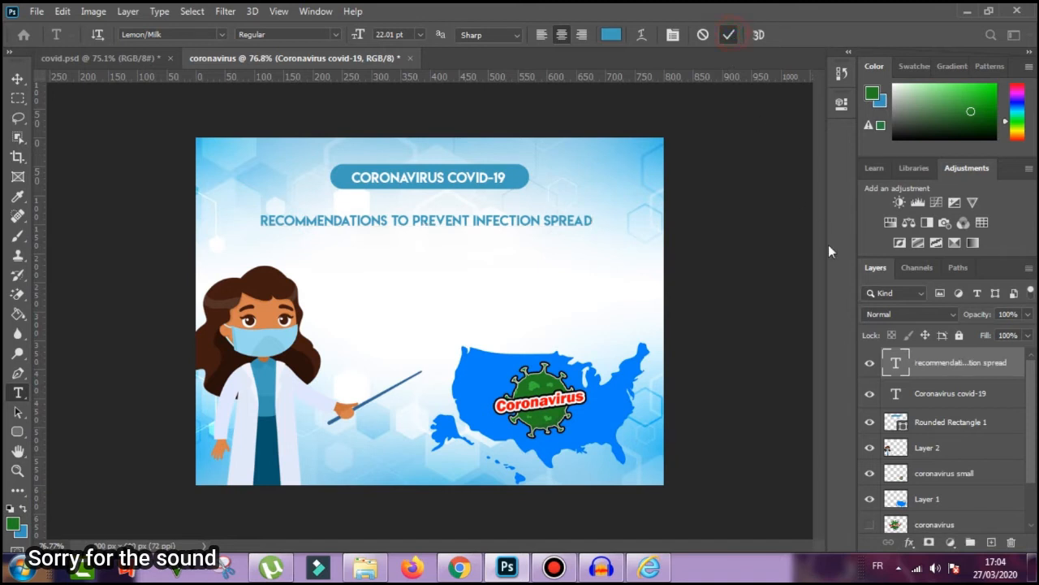
- Centre the recommendations line horizontally on the banner by aligning it with the Background layer
scroll(976, 496, "down", 2)
scroll(957, 422, "up", 2)
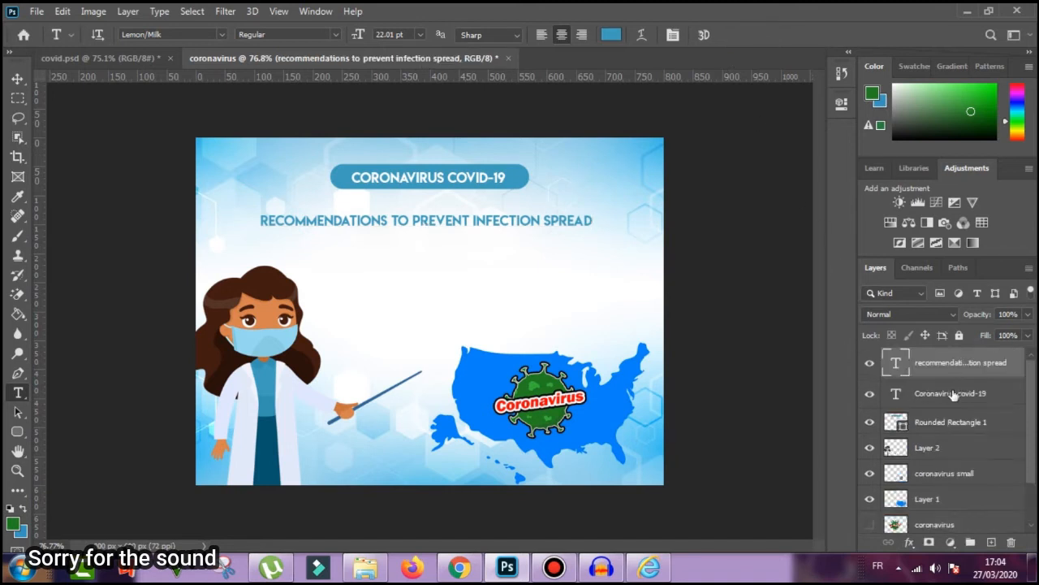
scroll(951, 487, "down", 2)
left_click(941, 520)
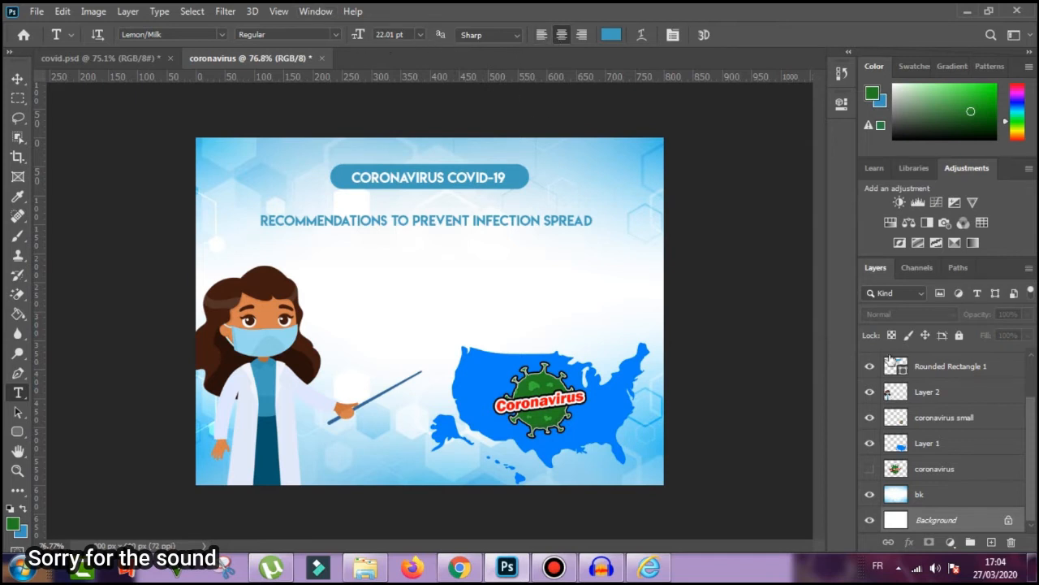
scroll(918, 422, "up", 2)
scroll(939, 431, "down", 2)
left_click(17, 79)
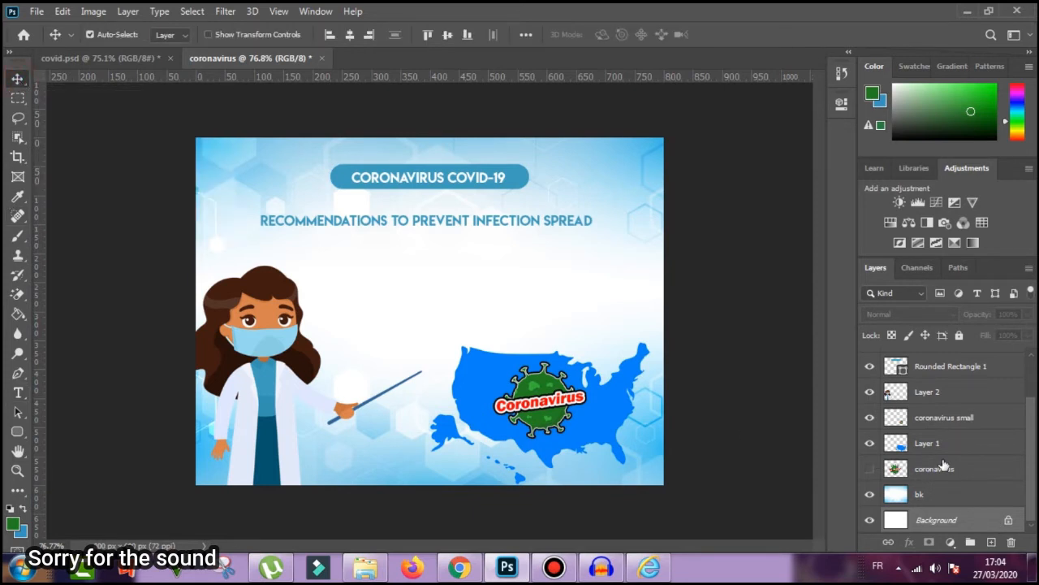
scroll(941, 463, "up", 1)
left_click(349, 34)
- Nudge the recommendations line up 24 px, closer to the blue title rectangle
left_click(465, 233)
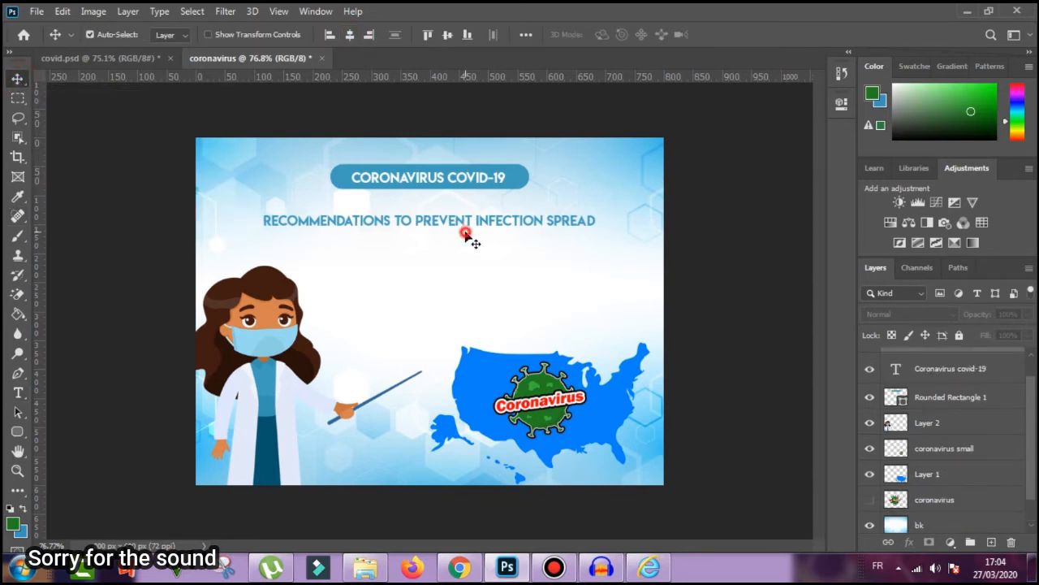
left_click(473, 220)
key("Up")
key("Up")
key("Up")
key("Up")
key("Up")
key("Up")
key("Up")
key("Up")
key("Up")
key("Up")
key("Up")
key("Up")
key("Up")
key("Up")
key("Up")
key("Up")
key("Up")
key("Up")
key("Up")
key("Up")
key("Up")
key("Up")
key("Up")
key("Up")
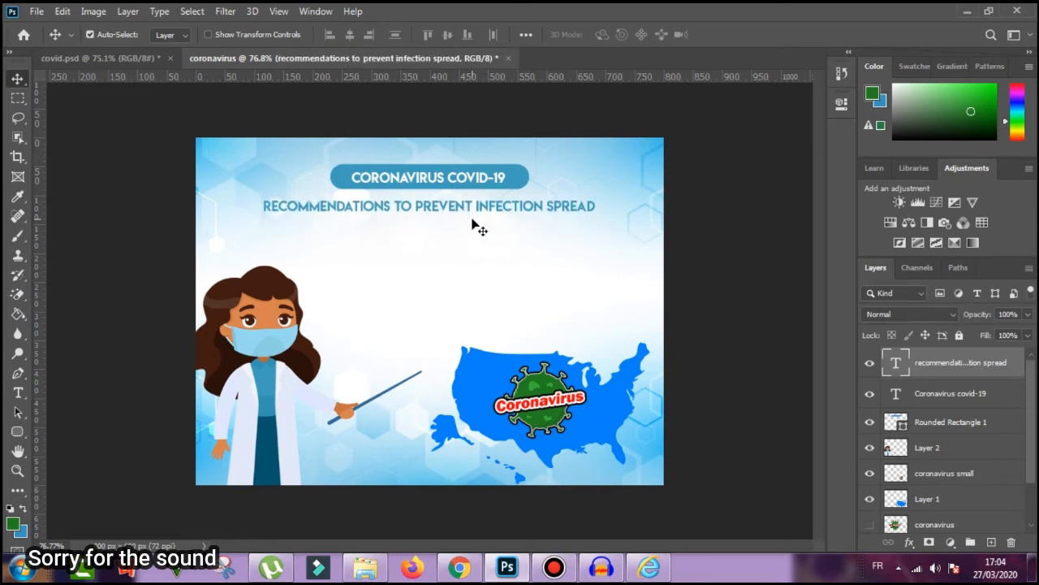
- Following the covid.psd layout, open the green check mark image 2f5fb71ffd3cc13e57aa3cb088a8fa19.png and copy it into the coronavirus banner
left_click(122, 58)
left_click(284, 58)
left_click(36, 11)
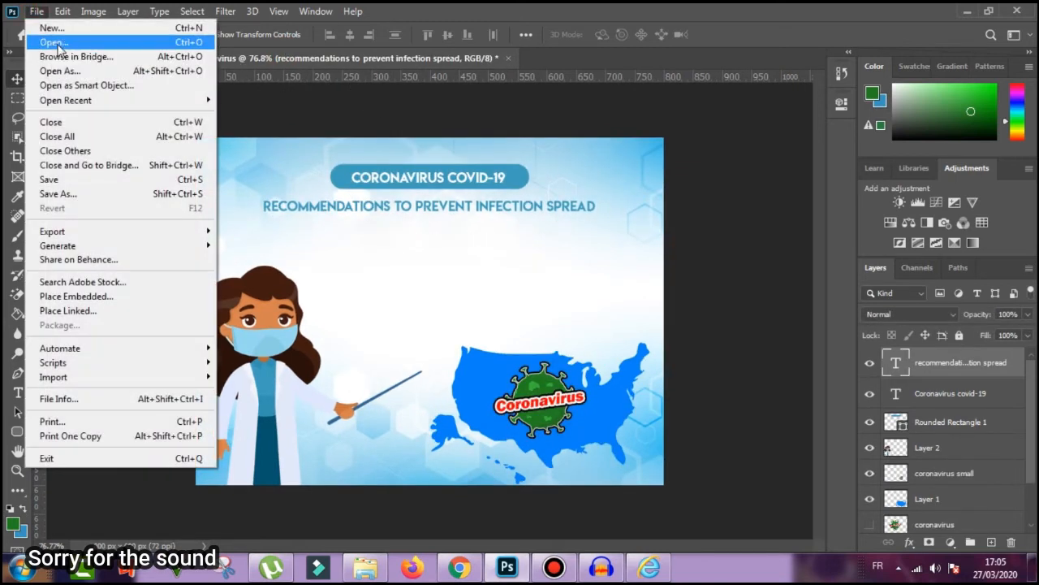
left_click(54, 43)
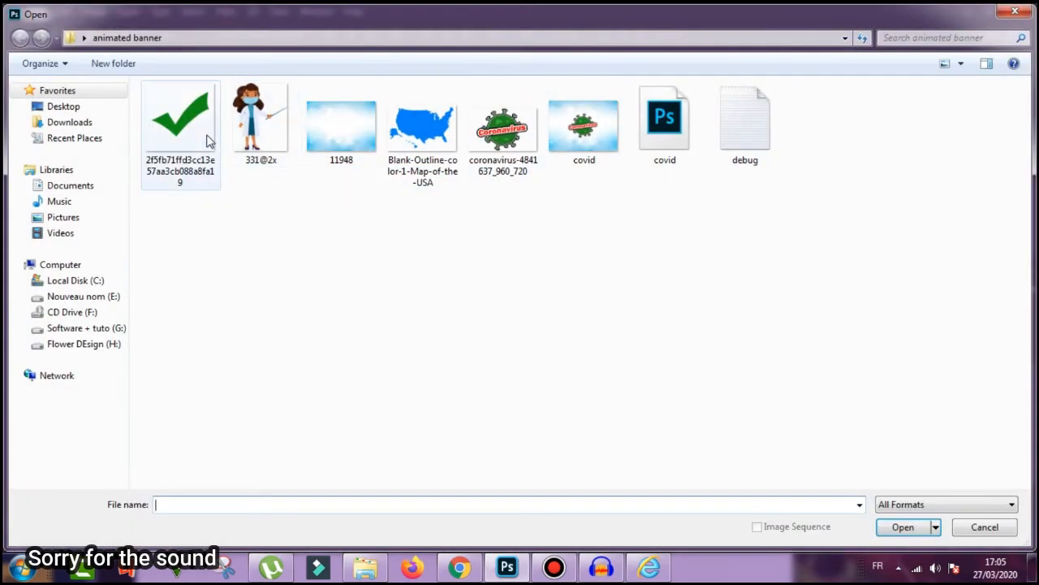
double_click(201, 140)
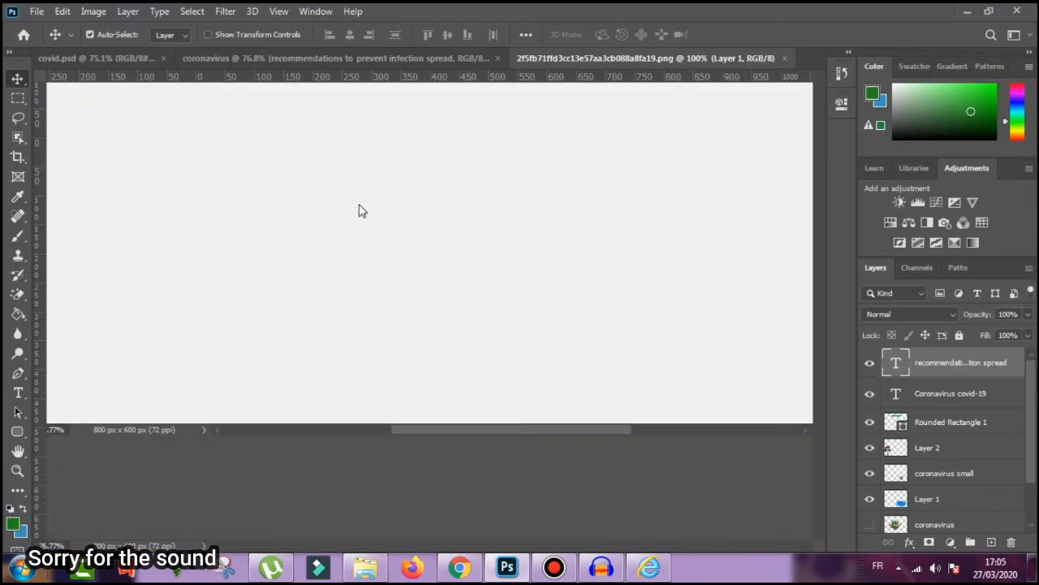
left_click_drag(464, 280, 393, 276)
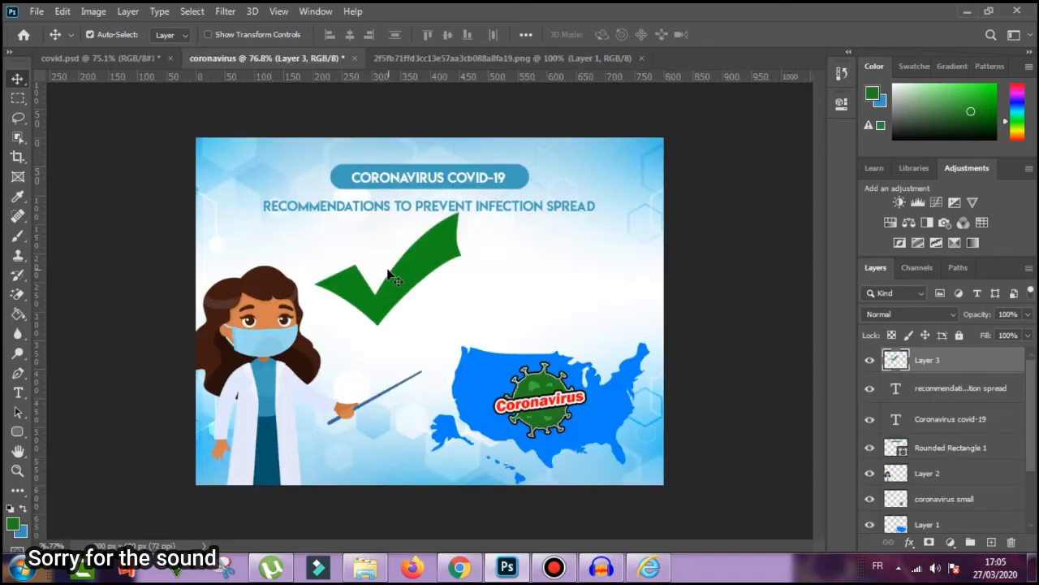
- Scale the green check mark down to about 50 px wide and place it below the start of the recommendations line
key("ctrl+t")
left_click_drag(462, 214, 321, 244)
left_click(757, 35)
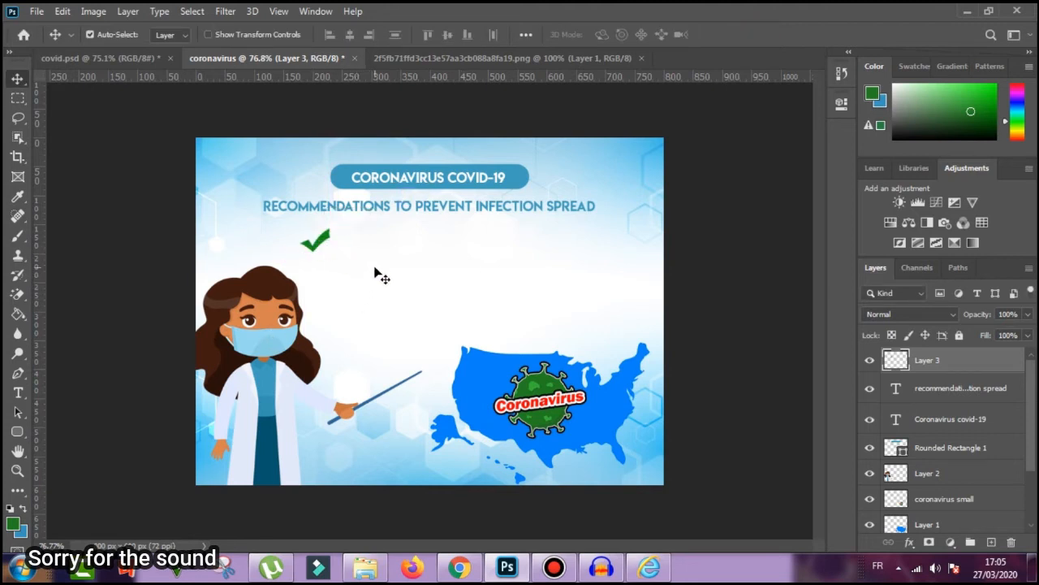
- Add the black (000000) text "Regular hand washing." in Lemon/Milk at 22.01 pt beside the green check mark
key("t")
left_click(354, 246)
left_click(611, 34)
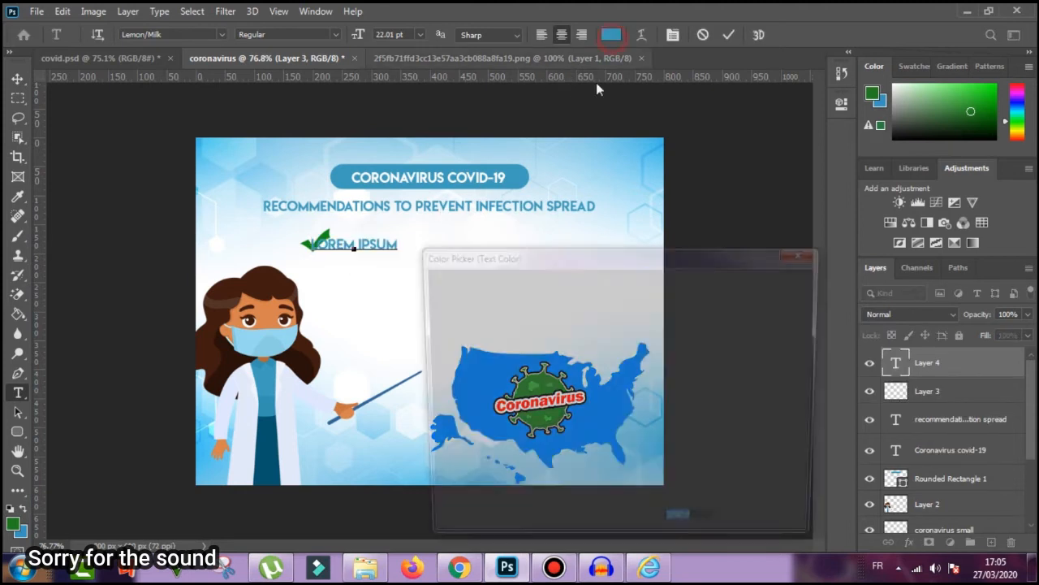
left_click_drag(524, 401, 387, 507)
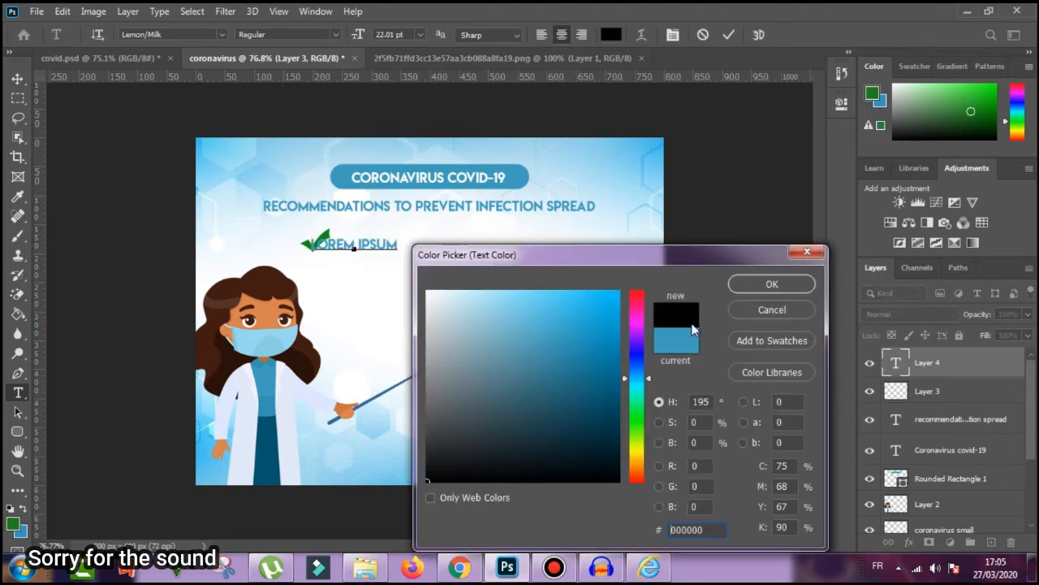
left_click(766, 284)
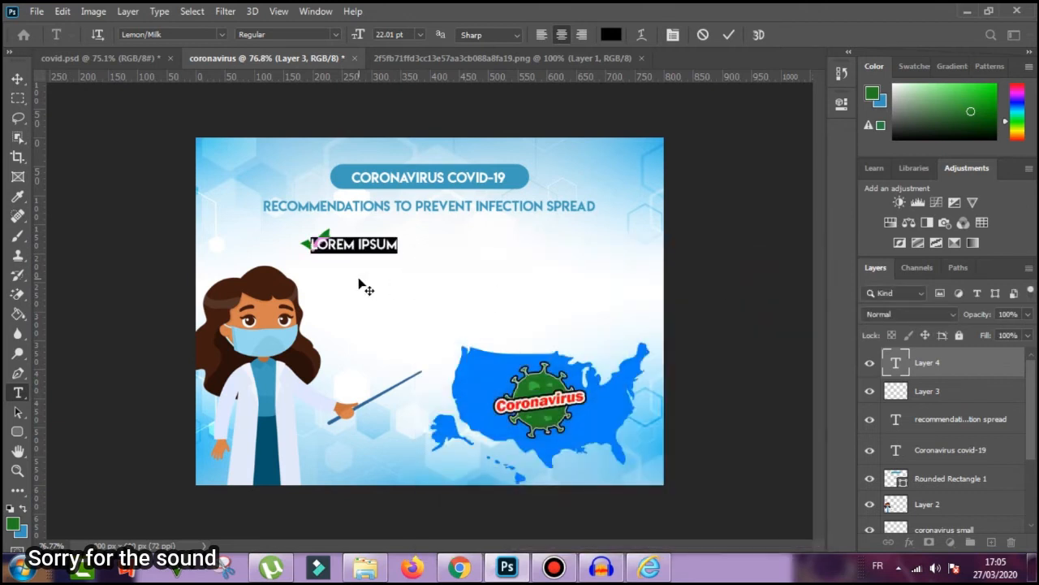
type("RE")
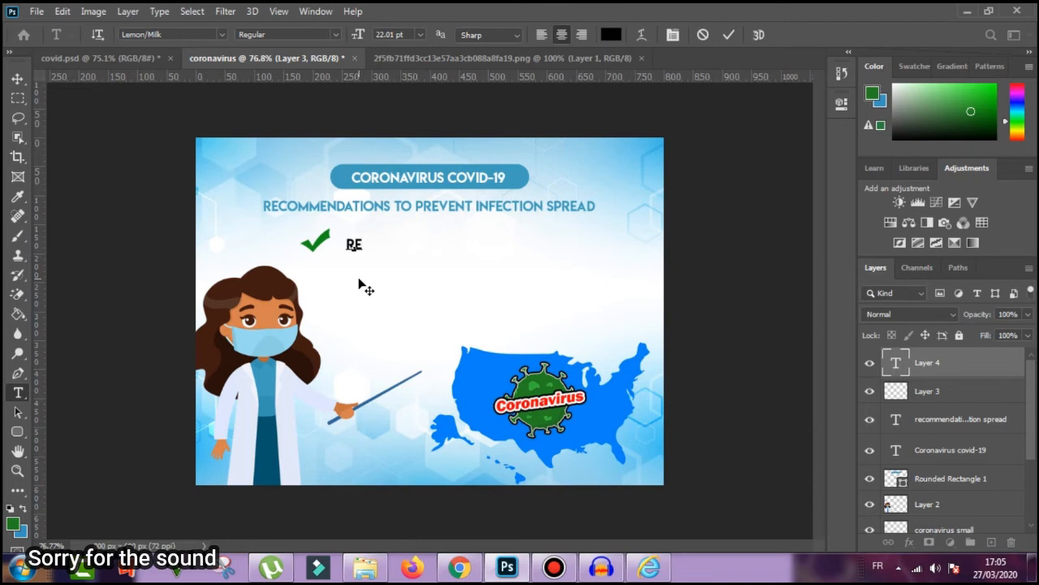
type("GULAR HAND WASHING")
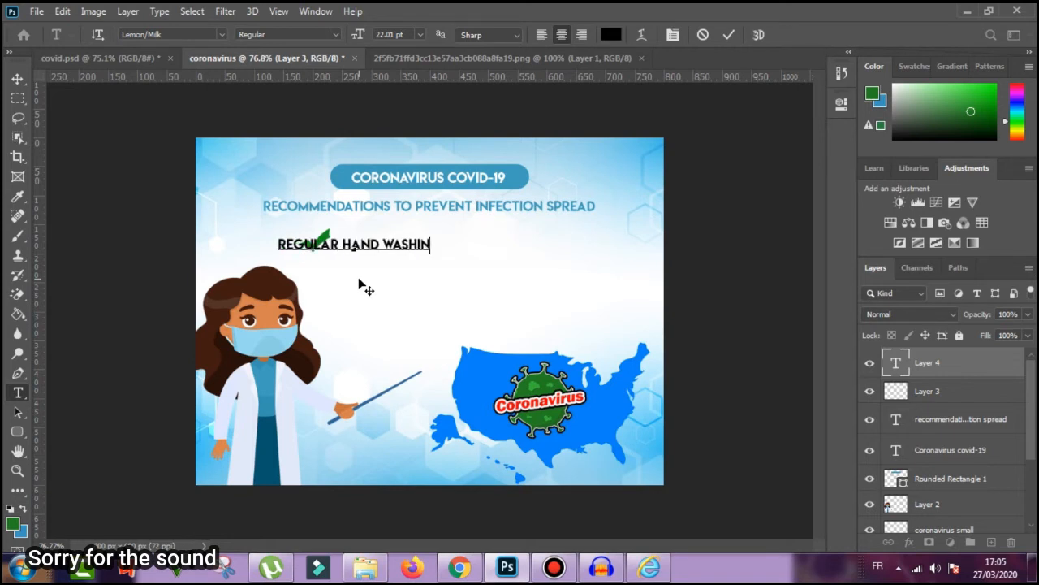
left_click_drag(358, 284, 434, 279)
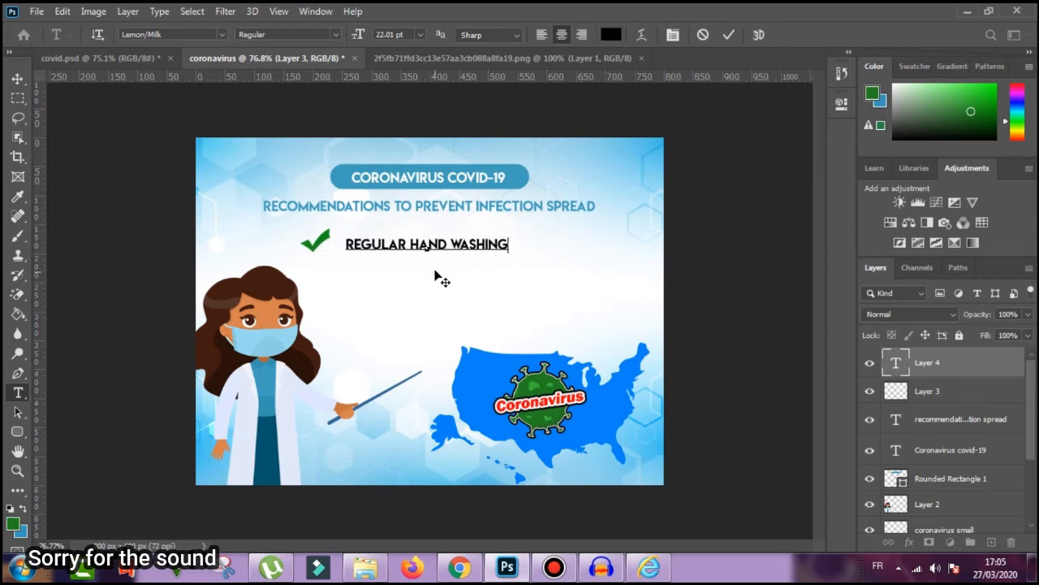
type(".")
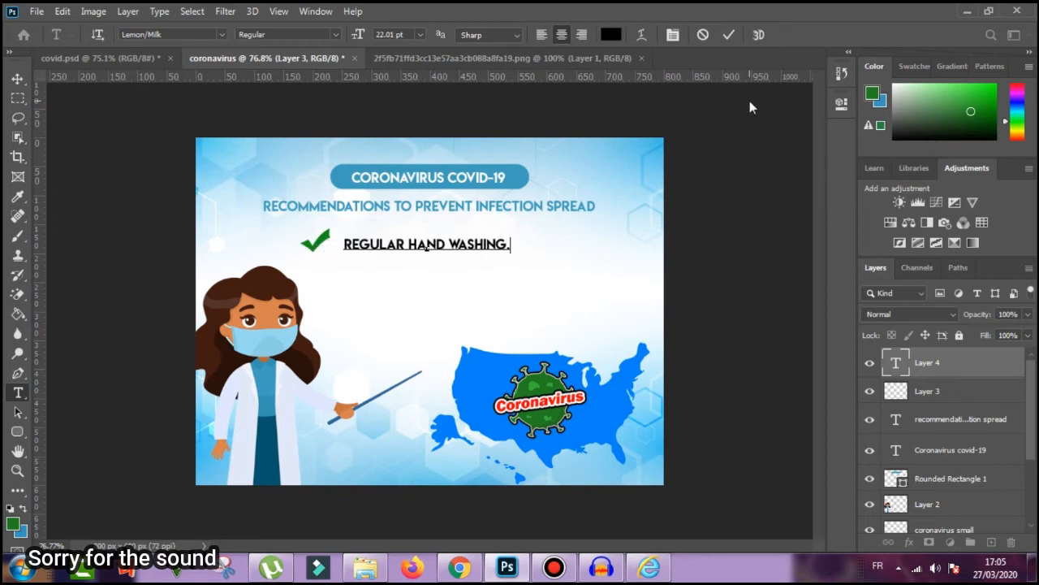
left_click(728, 35)
- Enlarge the "Regular hand washing." text to 27.01 pt and move it clear of the check mark
left_click(448, 244)
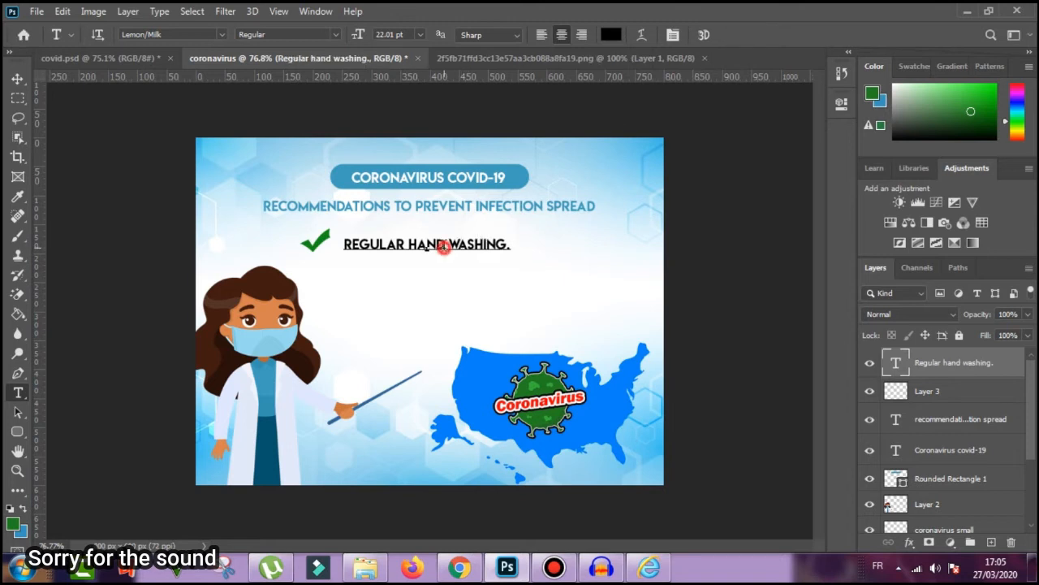
double_click(445, 244)
left_click(445, 245)
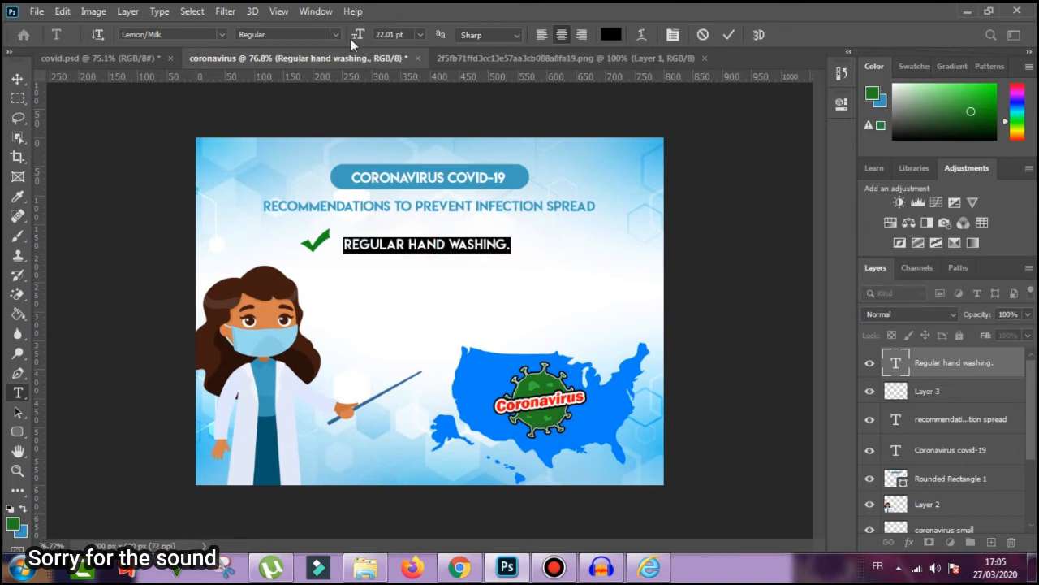
mouse_move(355, 35)
left_mouse_down()
mouse_move(375, 35)
mouse_move(363, 35)
left_mouse_up()
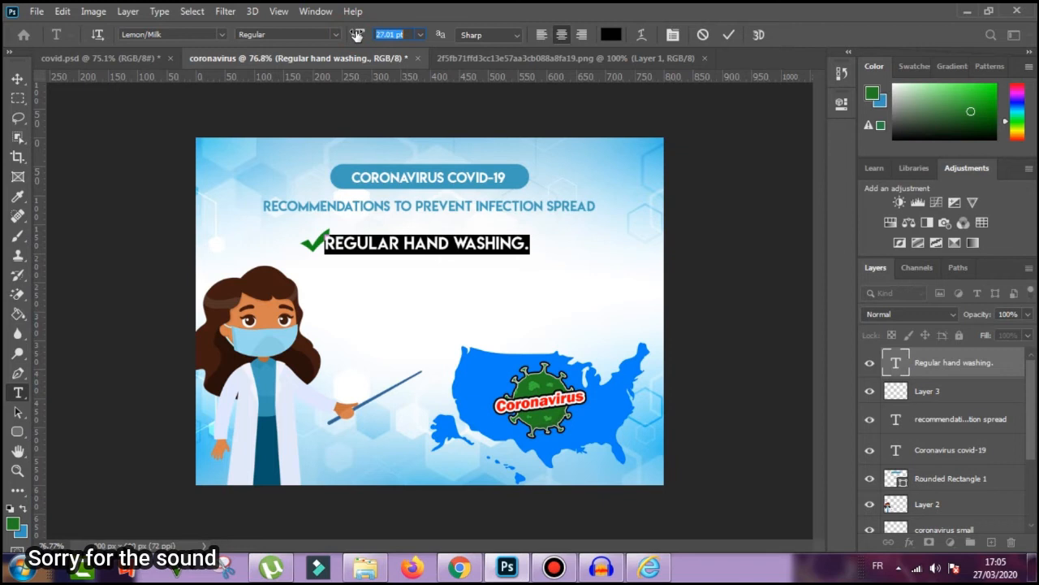
left_click(730, 35)
key("v")
left_click_drag(408, 248, 428, 250)
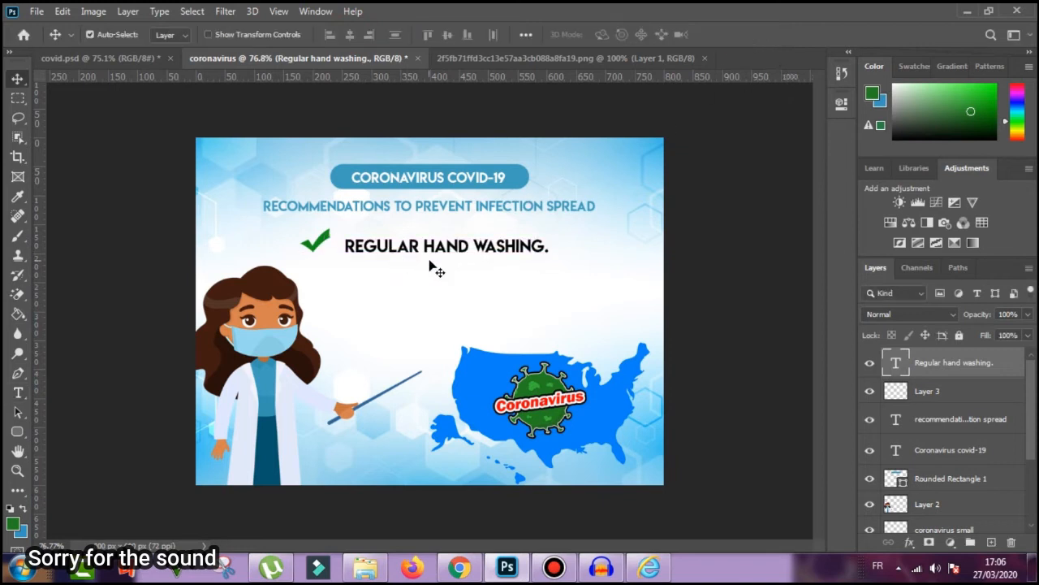
left_click(429, 261)
- Duplicate the green check mark and place the copy below the first one
left_click(324, 241)
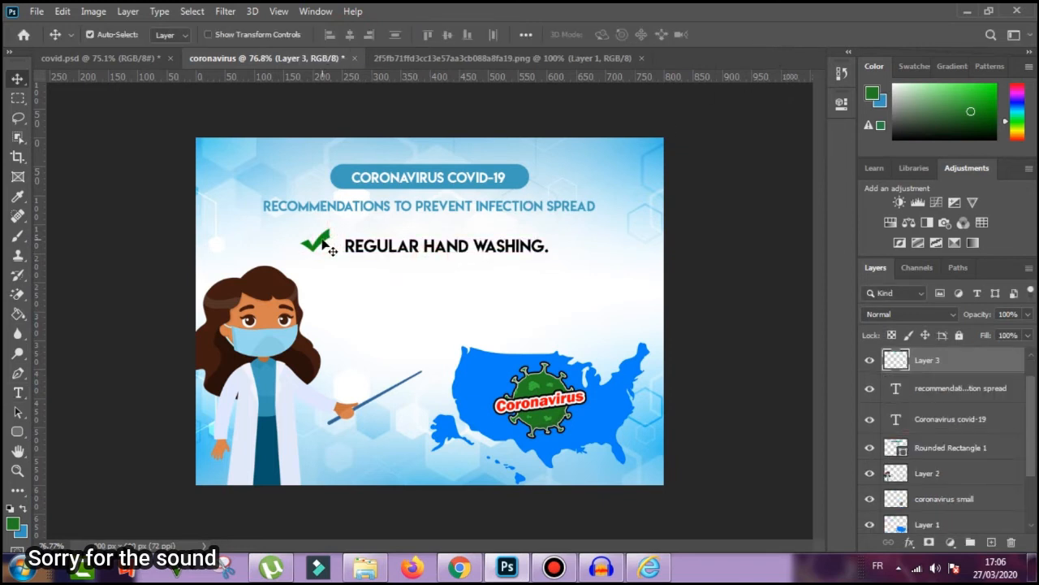
left_click_drag(322, 241, 339, 286)
left_click(365, 252)
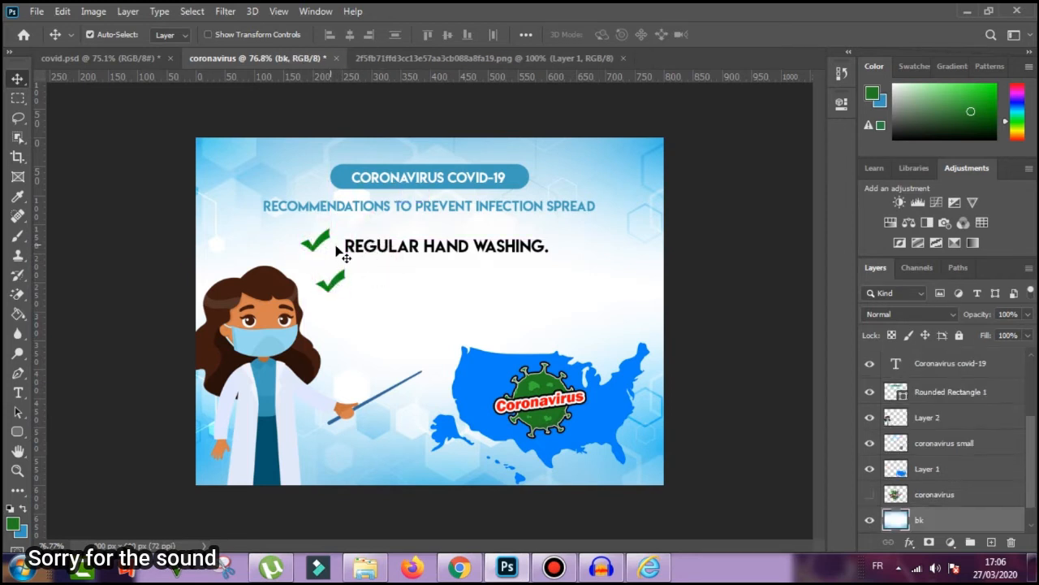
- Duplicate the "Regular hand washing." text twice, placing the copies beside the second and third green check marks
left_click(378, 247)
left_click_drag(373, 247, 348, 320)
left_click_drag(393, 288, 399, 322)
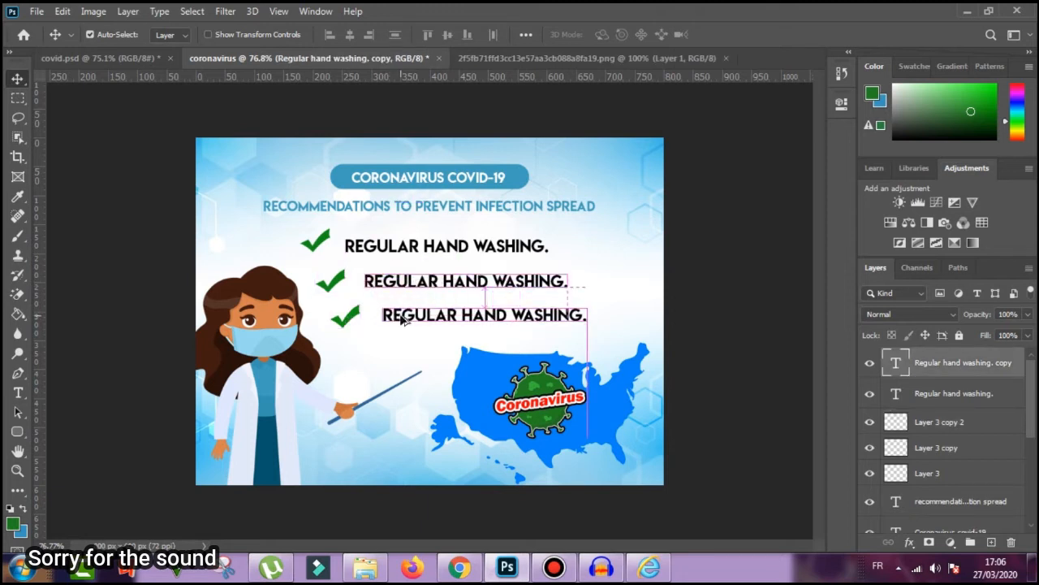
left_click(436, 281)
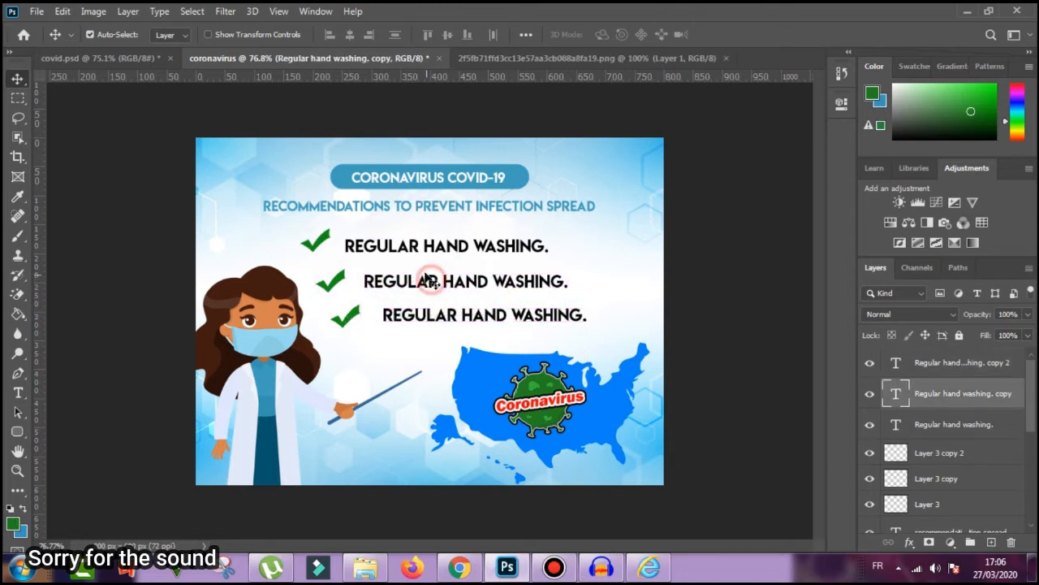
- Replace the second line's text with "Covering mouth and noise when coughing and sneezing" copied from covid.psd
left_click(142, 58)
double_click(894, 514)
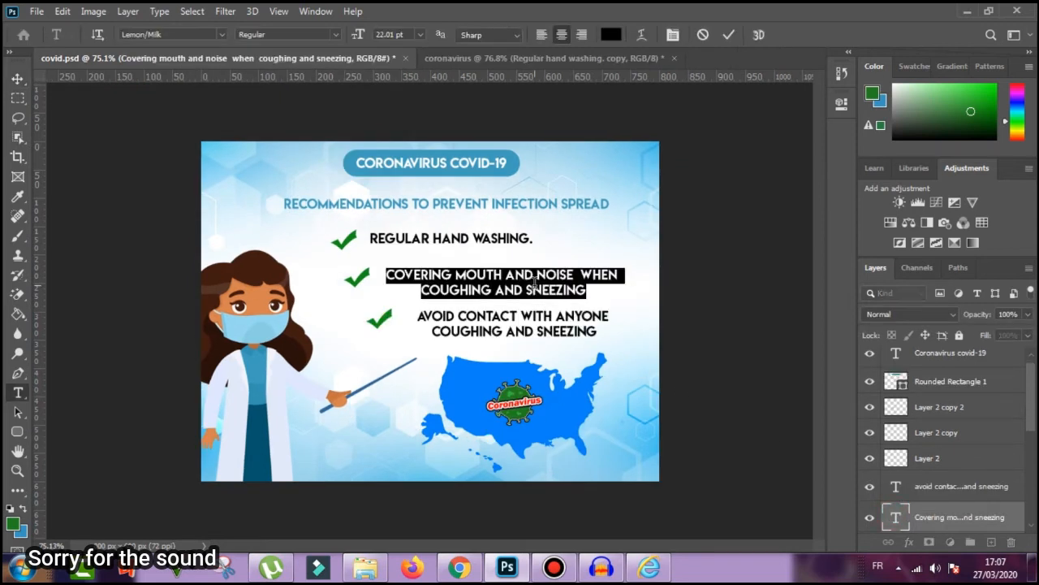
right_click(535, 287)
left_click(562, 297)
left_click(563, 60)
left_click(470, 283)
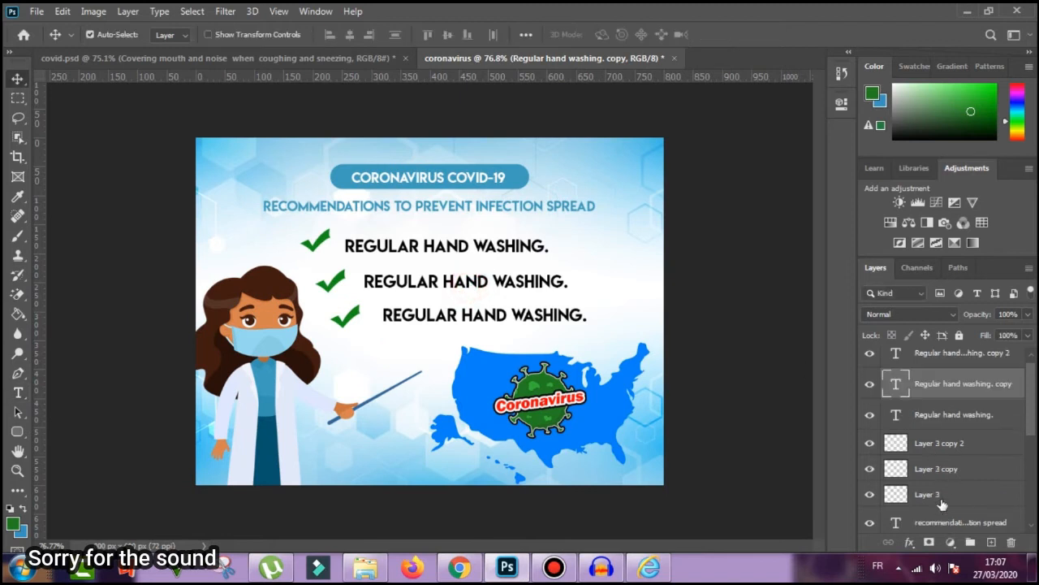
double_click(896, 384)
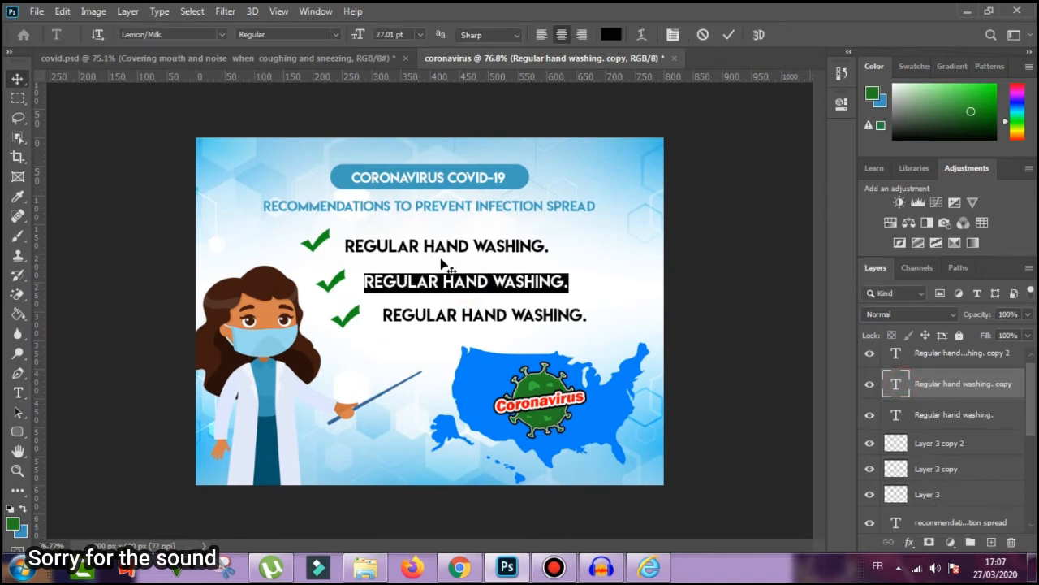
right_click(411, 284)
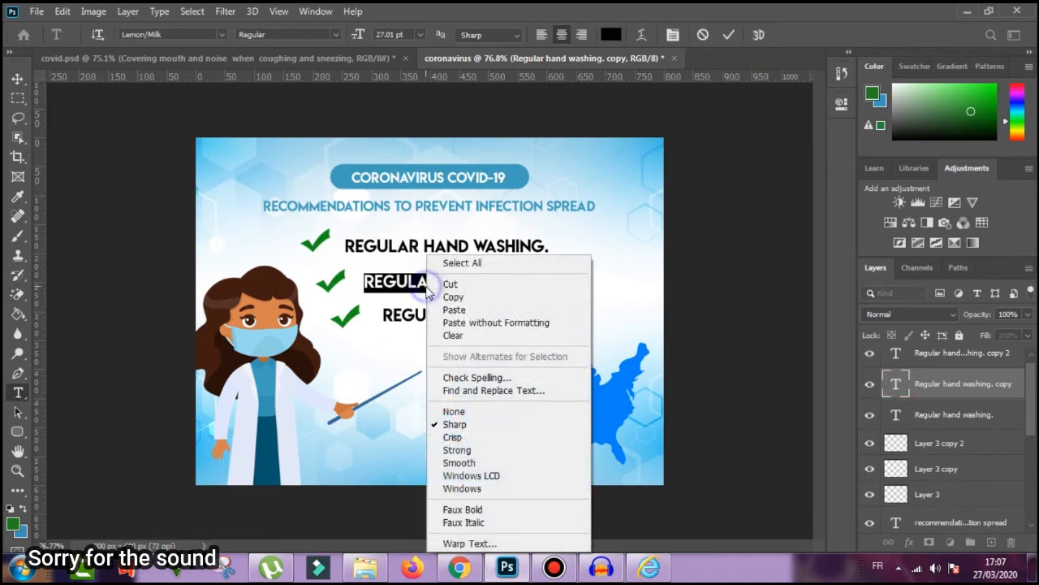
left_click(450, 312)
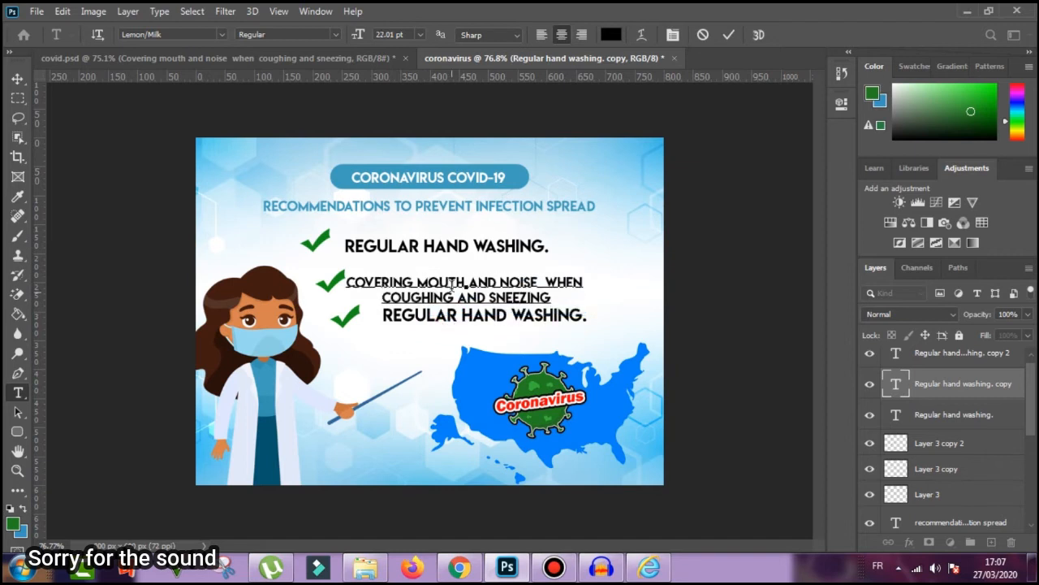
- Set the font size of the whole "Covering mouth and noise when coughing and sneezing" text to 27 pt
double_click(451, 282)
triple_click(451, 282)
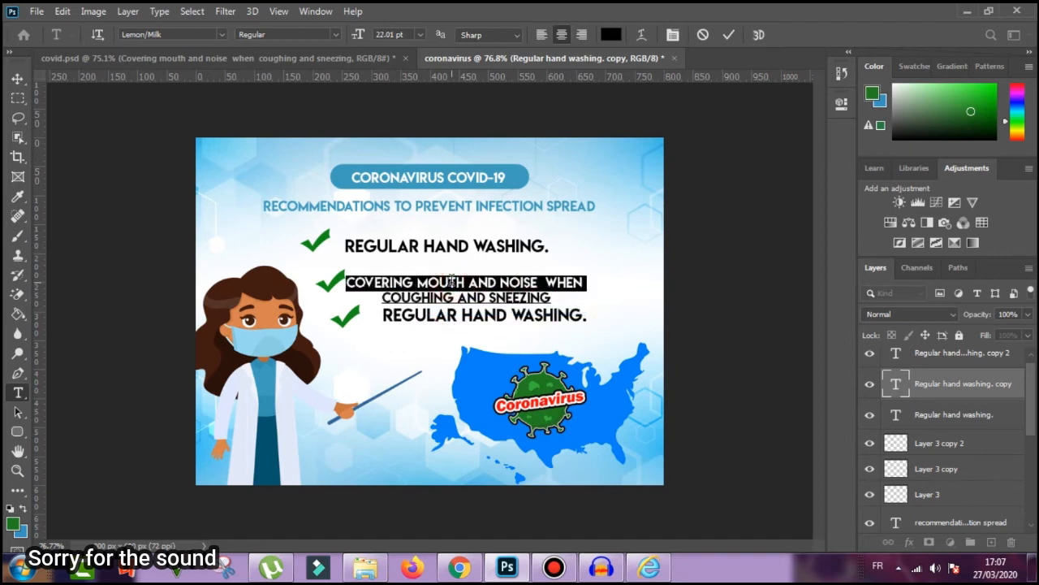
left_click(905, 391)
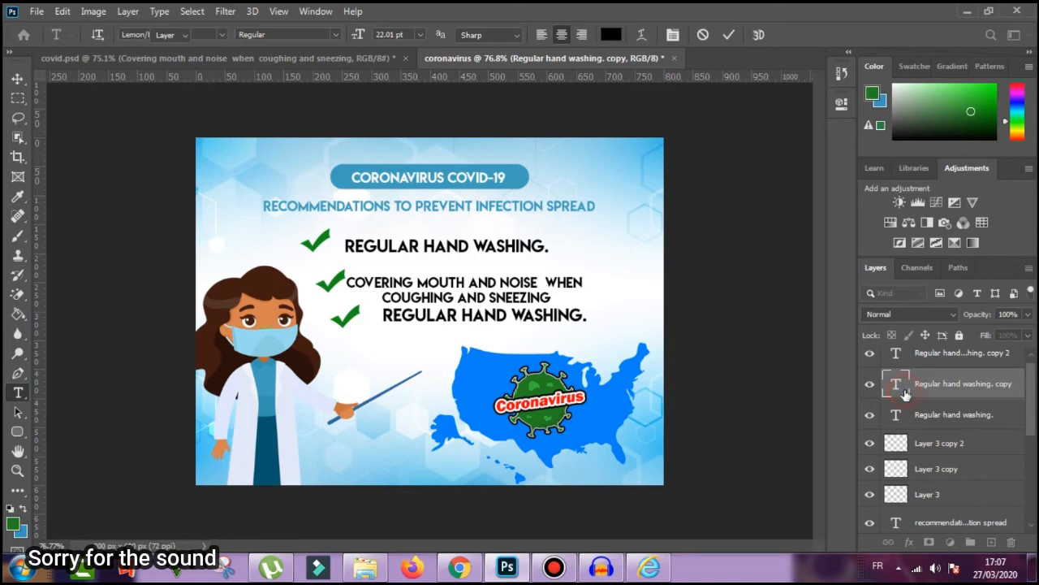
double_click(896, 385)
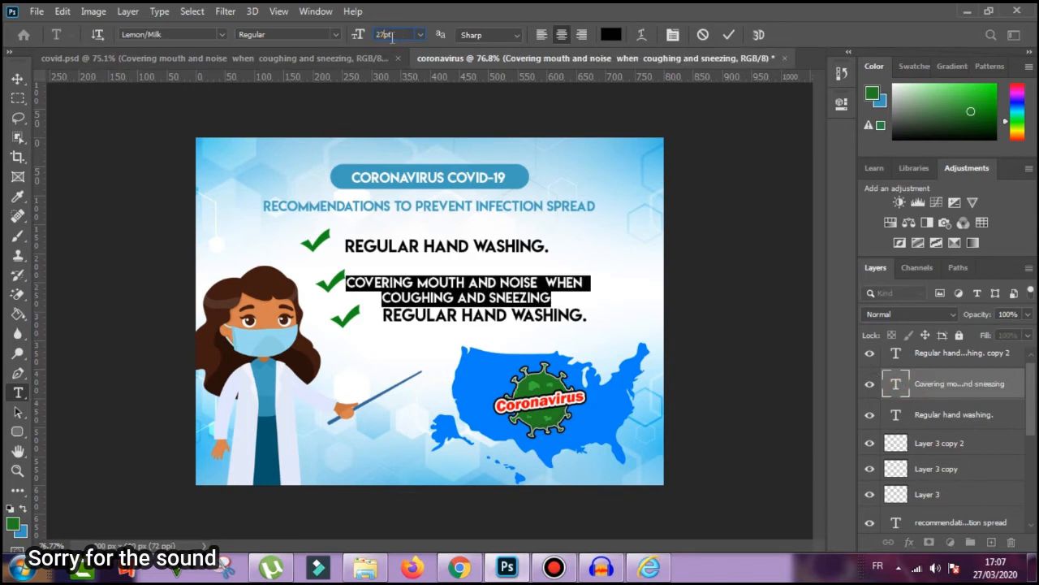
key("Return")
left_click(729, 35)
- Reposition the first two recommendation texts and their check marks so each text clears its check mark
key("v")
left_click_drag(524, 290, 555, 288)
left_click_drag(315, 242, 301, 241)
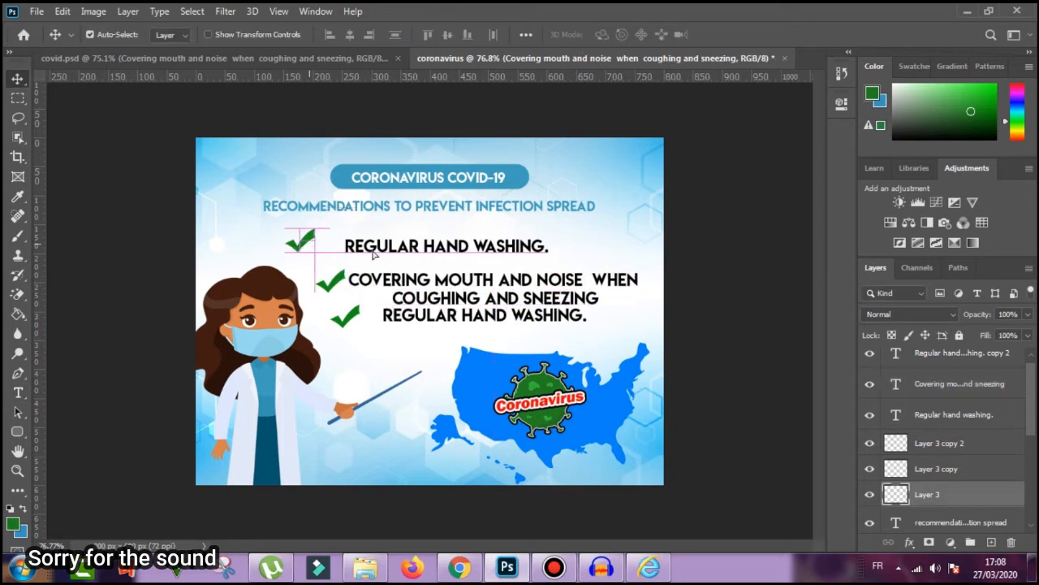
left_click_drag(372, 249, 363, 244)
left_click_drag(337, 280, 328, 275)
left_click_drag(385, 288, 387, 283)
- Copy the text "Avoid contact with anyone coughing and sneezing" from covid.psd and return to the coronavirus document
left_click_drag(410, 316, 265, 80)
left_click(266, 59)
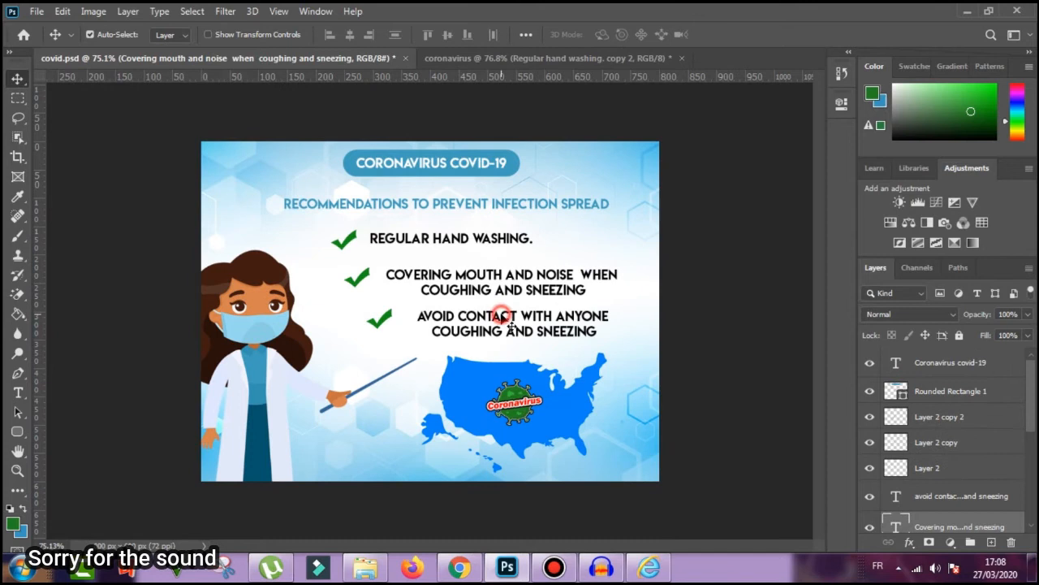
double_click(501, 317)
right_click(454, 329)
left_click(487, 54)
left_click(490, 60)
- Duplicate the second recommendation text beside the third check mark and replace its content with the copied "Avoid contact with anyone coughing and sneezing"
left_click(450, 294)
left_click_drag(449, 294, 452, 333)
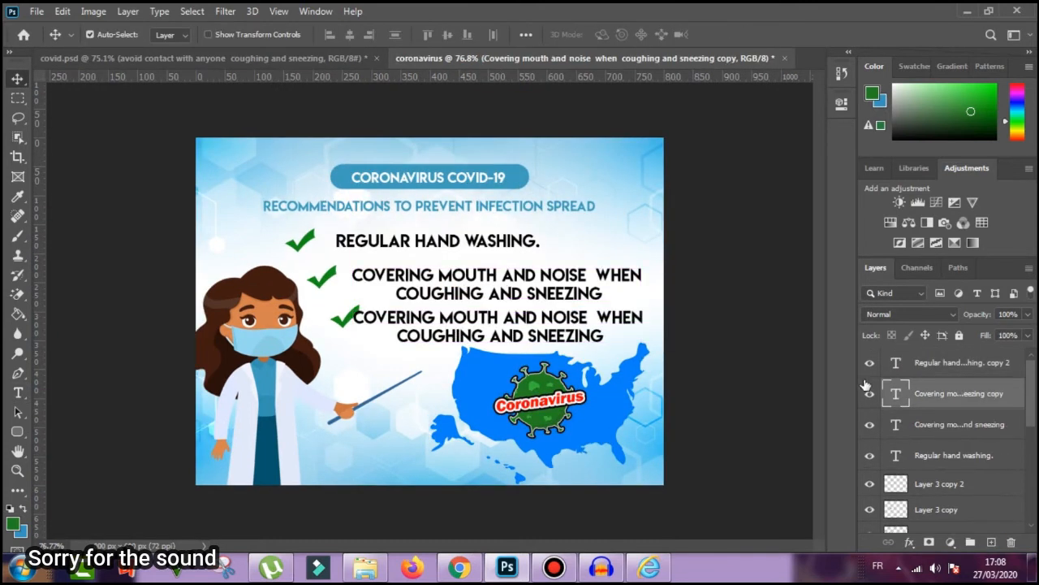
double_click(896, 394)
right_click(537, 325)
left_click(562, 84)
double_click(442, 316)
- Set the font size of the "Avoid contact with anyone coughing and sneezing" text to 27 pt
double_click(895, 394)
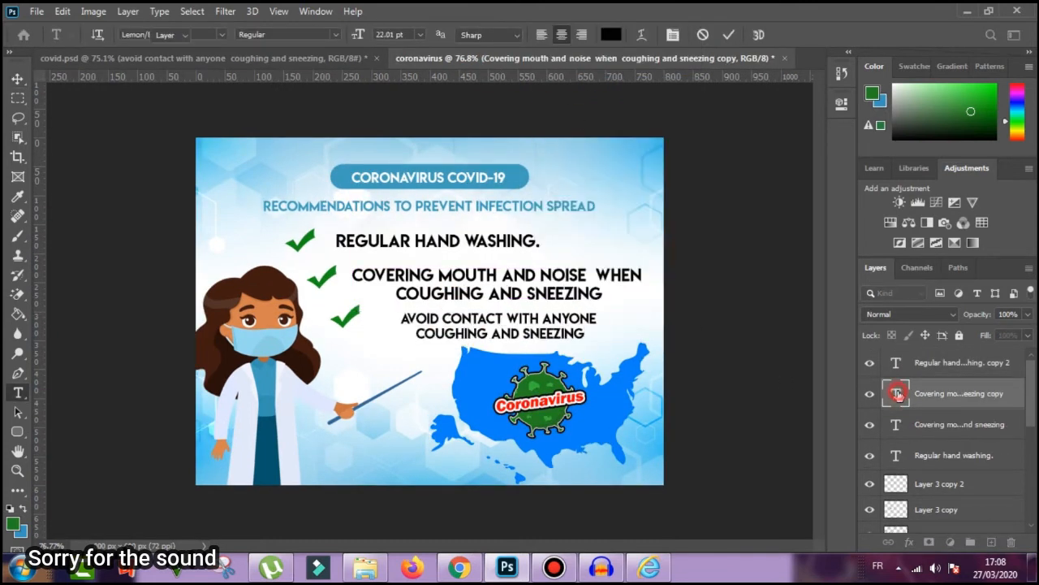
left_click(383, 36)
type("27")
key("Return")
left_click(728, 35)
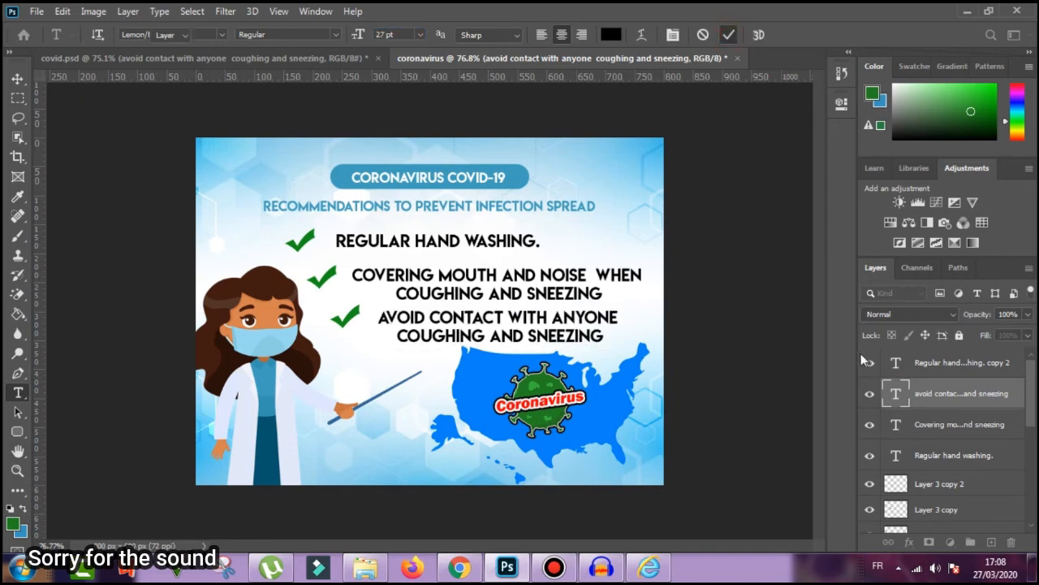
- Hide the leftover "Regular hand washing. copy 2" layer and lower the third check mark and its text slightly
left_click(869, 363)
key("v")
scroll(358, 314, "up", 2)
left_click_drag(344, 310, 344, 317)
left_click_drag(445, 328, 445, 334)
scroll(582, 390, "down", 1)
scroll(519, 284, "up", 1)
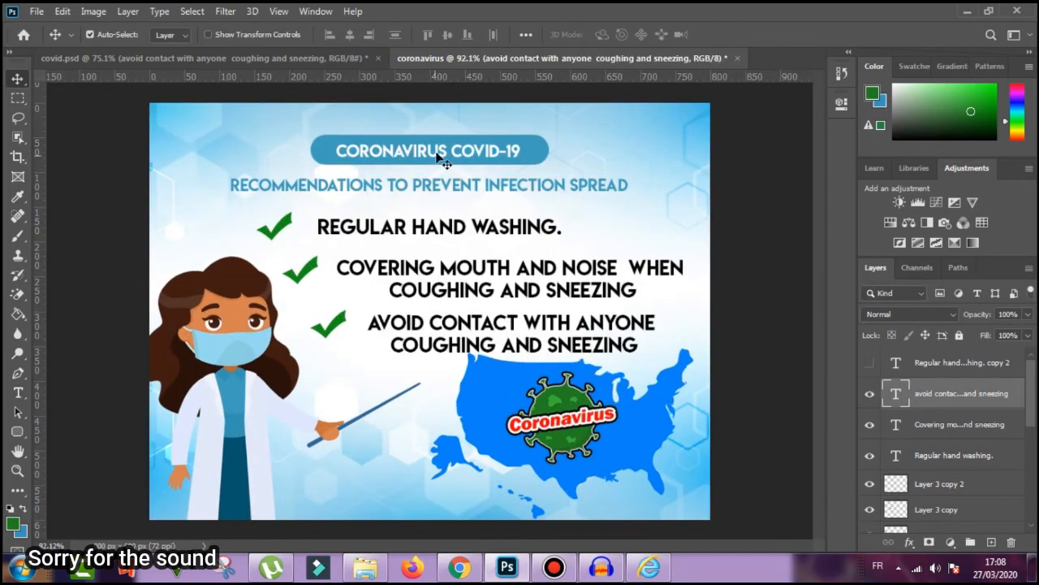
- Lock the bk background layer and move the title, its rounded rectangle and the recommendations heading slightly up
left_click(454, 120)
left_click(958, 336)
left_click_drag(476, 123, 411, 189)
left_click_drag(411, 188, 411, 177)
- Select the three recommendation texts together and raise them closer to the heading
left_click_drag(555, 207, 422, 344)
key("shift+Up")
key("shift+Up")
- Raise the three green check marks to match their lines and move the doctor illustration lower
left_click_drag(221, 200, 293, 216)
left_click_drag(304, 270, 304, 264)
left_click_drag(340, 325, 341, 319)
left_click_drag(253, 325, 253, 361)
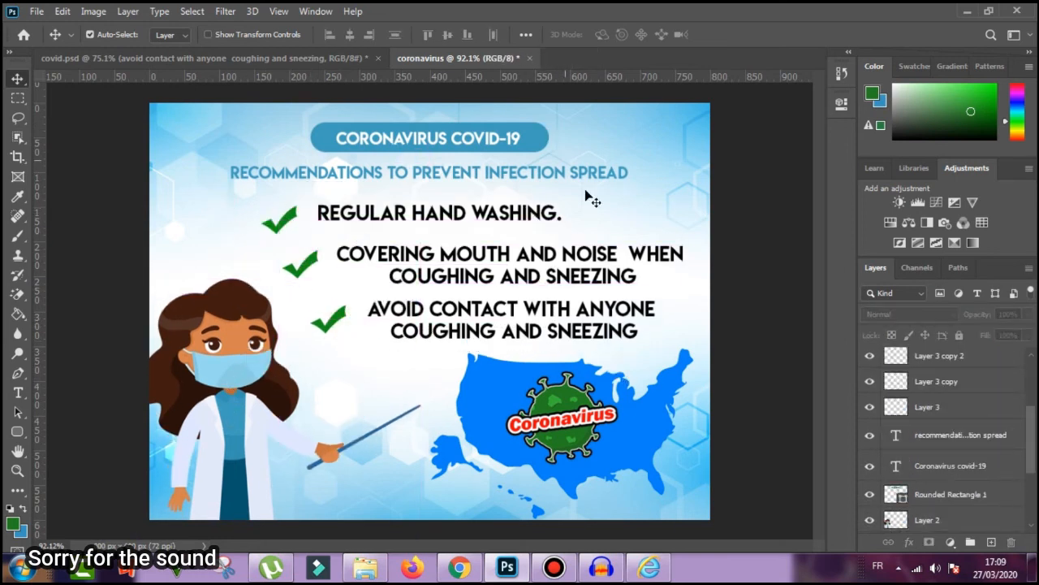
left_click(723, 321)
scroll(723, 322, "down", 2)
scroll(722, 322, "up", 2)
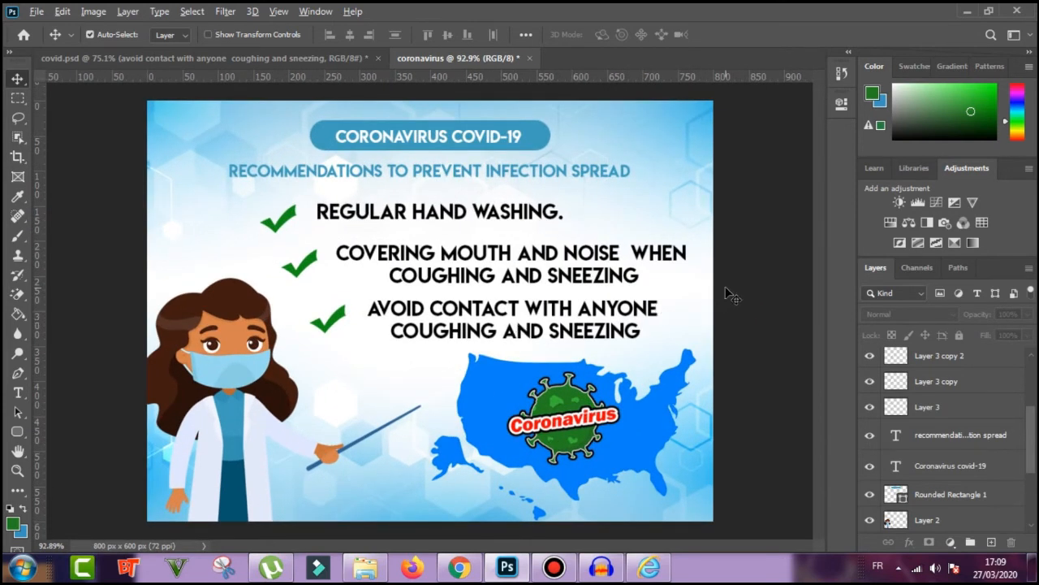
scroll(690, 313, "down", 3)
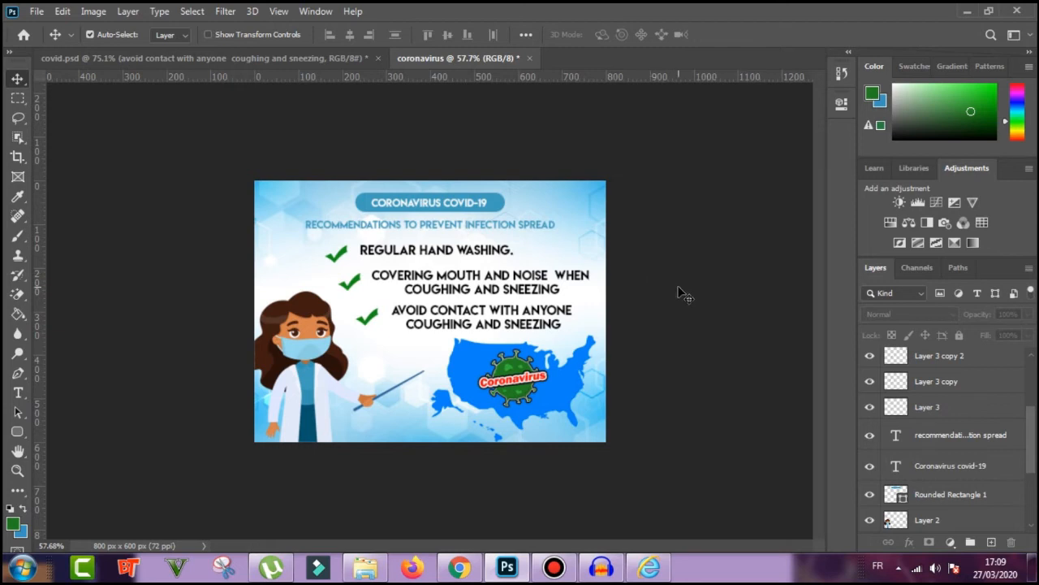
scroll(681, 292, "up", 1)
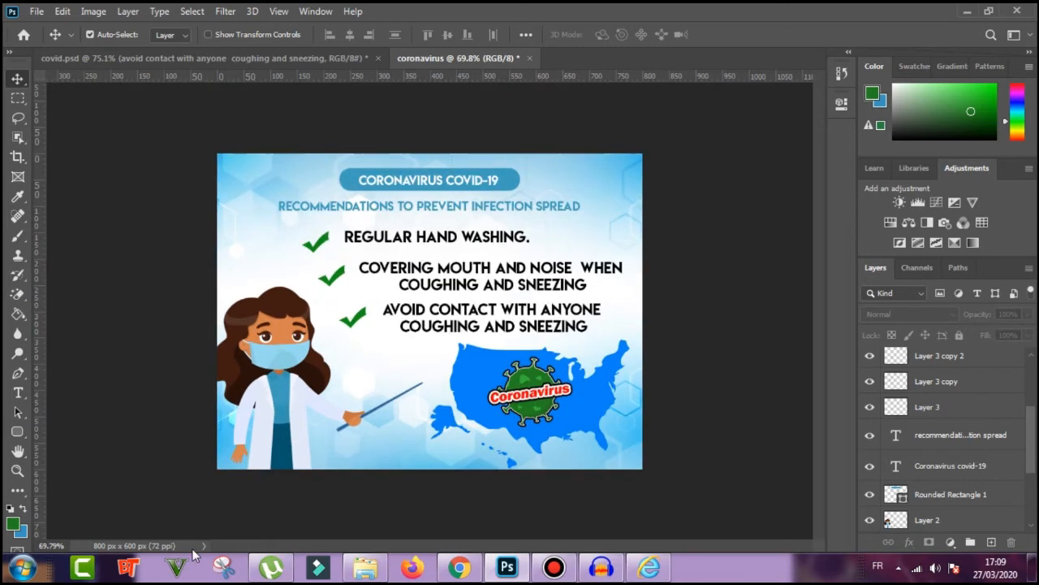
- Create a frame animation in the Timeline with a 0.5-second delay for the first frame
left_click(316, 17)
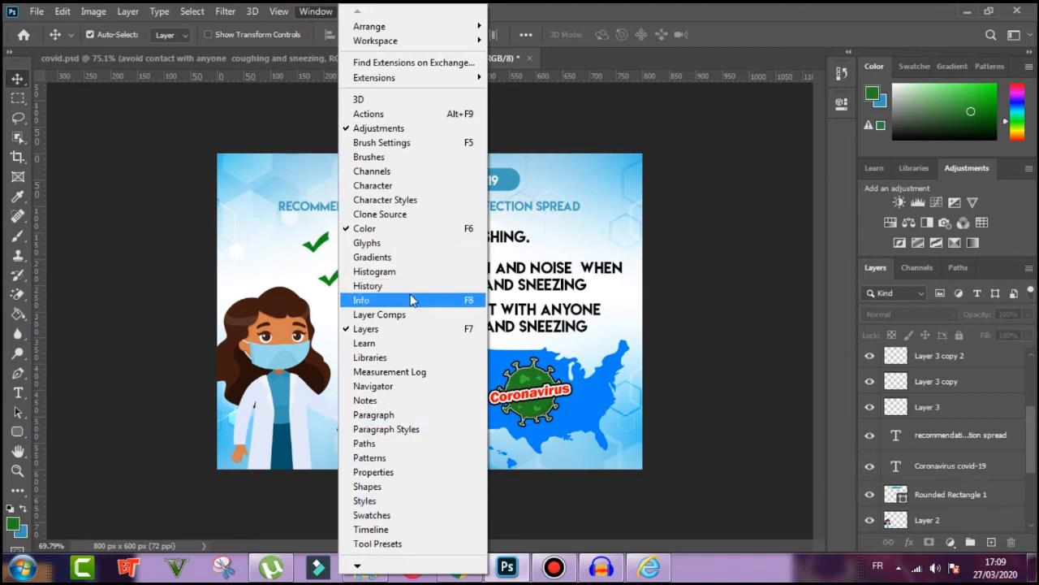
left_click(406, 532)
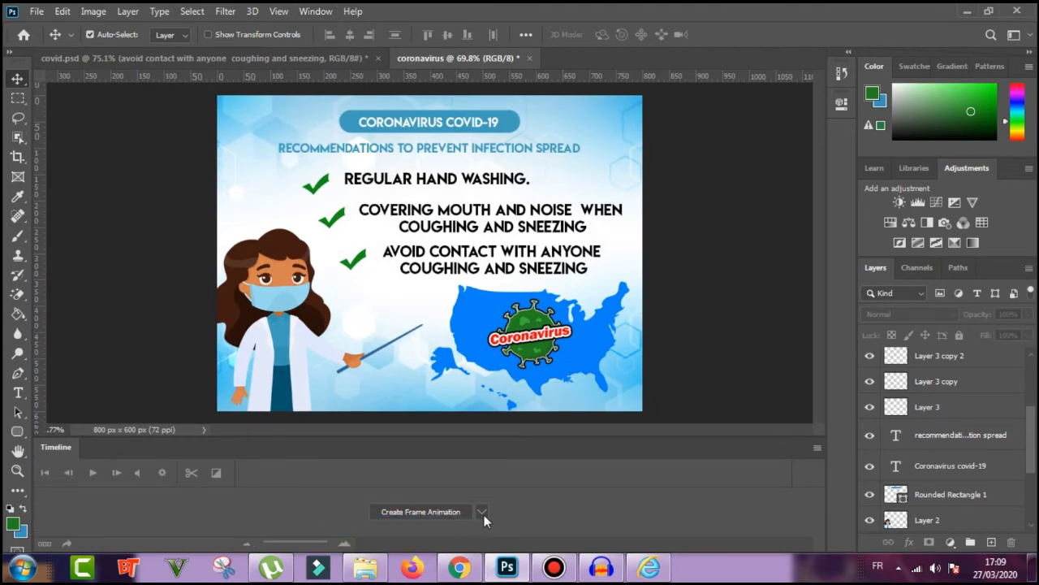
left_click(483, 513)
left_click(455, 527)
left_click(482, 511)
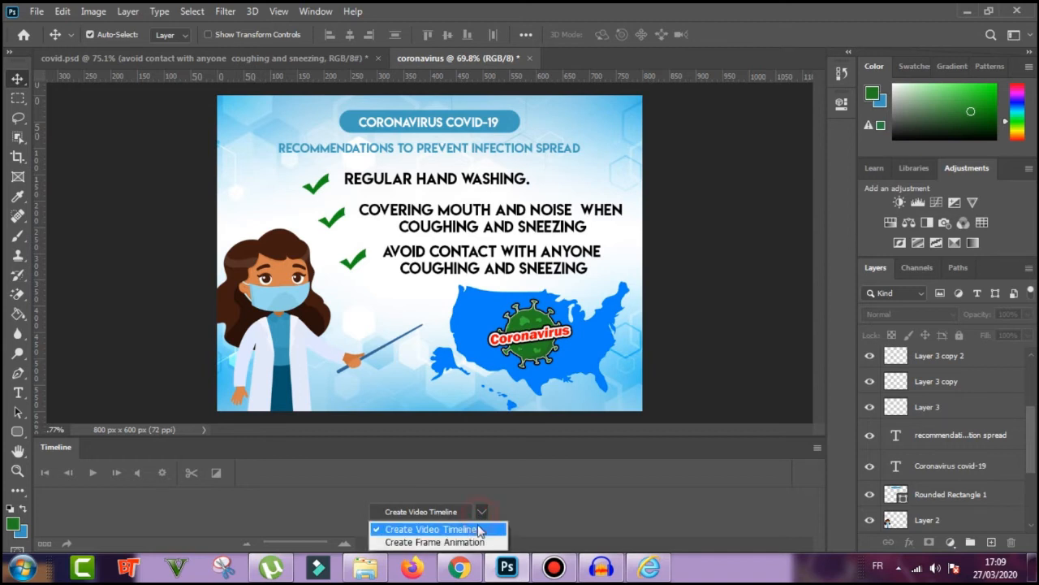
left_click(468, 542)
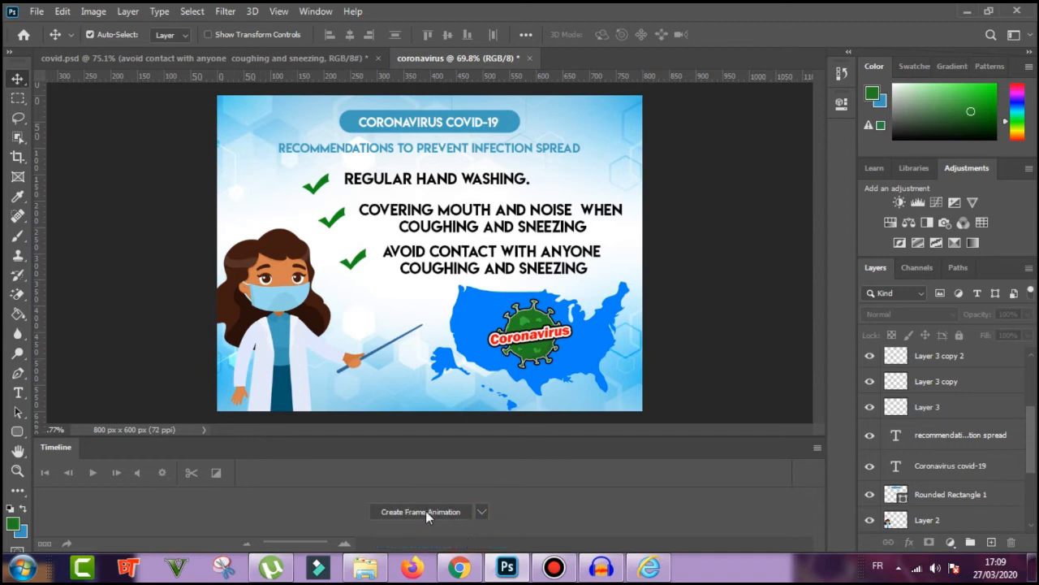
left_click(387, 510)
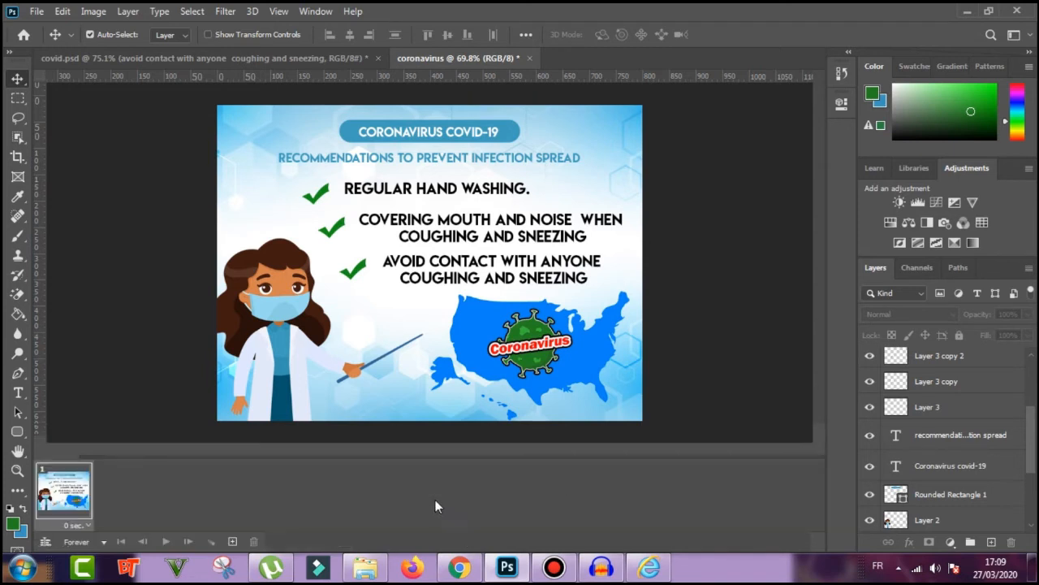
left_click(49, 526)
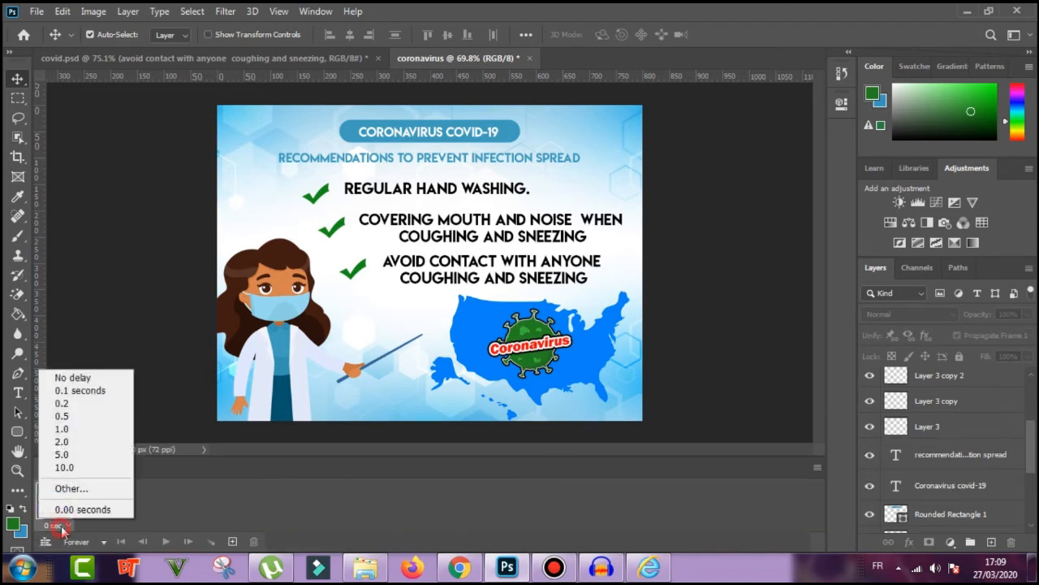
left_click(74, 417)
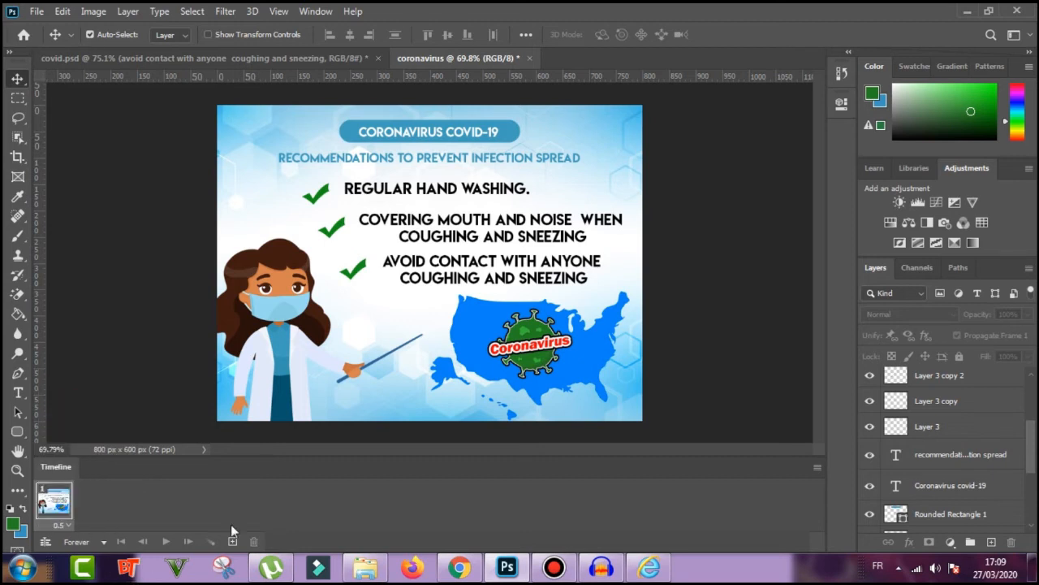
- Delete the hidden "Regular hand washing. copy 2" text layer
scroll(920, 477, "down", 3)
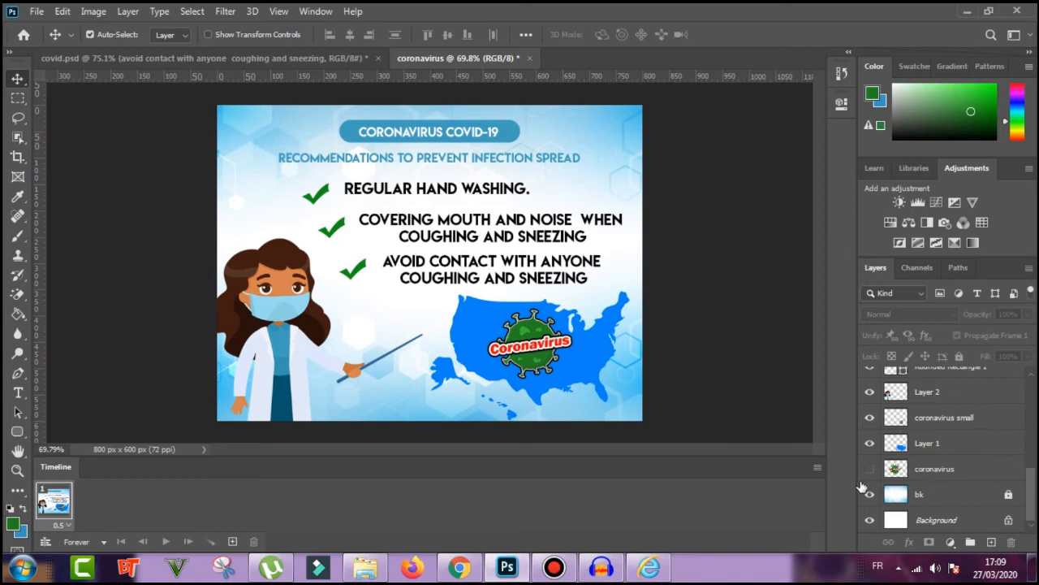
scroll(864, 483, "up", 6)
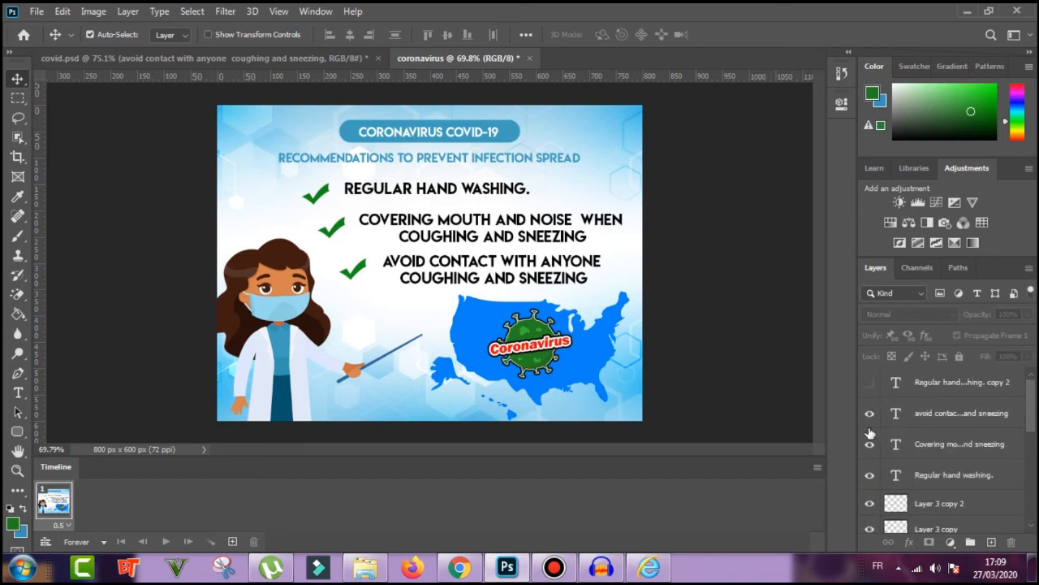
left_click(927, 390)
left_click(927, 390)
key("Delete")
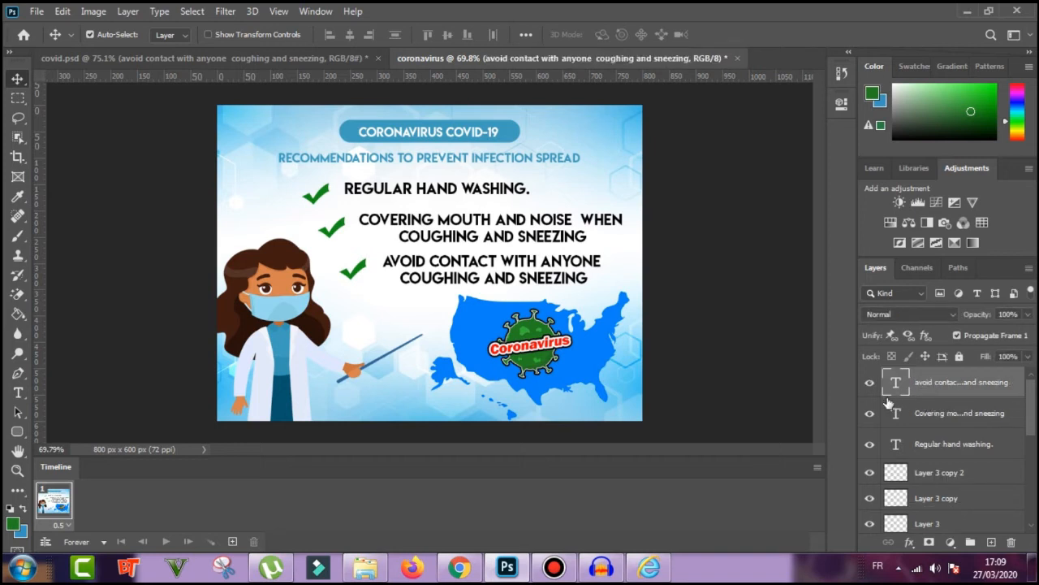
- Compose frame 1 by hiding every layer above the bk background except the large coronavirus layer
left_click_drag(870, 382, 871, 532)
scroll(873, 508, "down", 3)
scroll(869, 476, "down", 1)
left_click_drag(868, 436, 872, 511)
scroll(873, 502, "down", 3)
left_click(870, 448)
left_click_drag(871, 451, 871, 503)
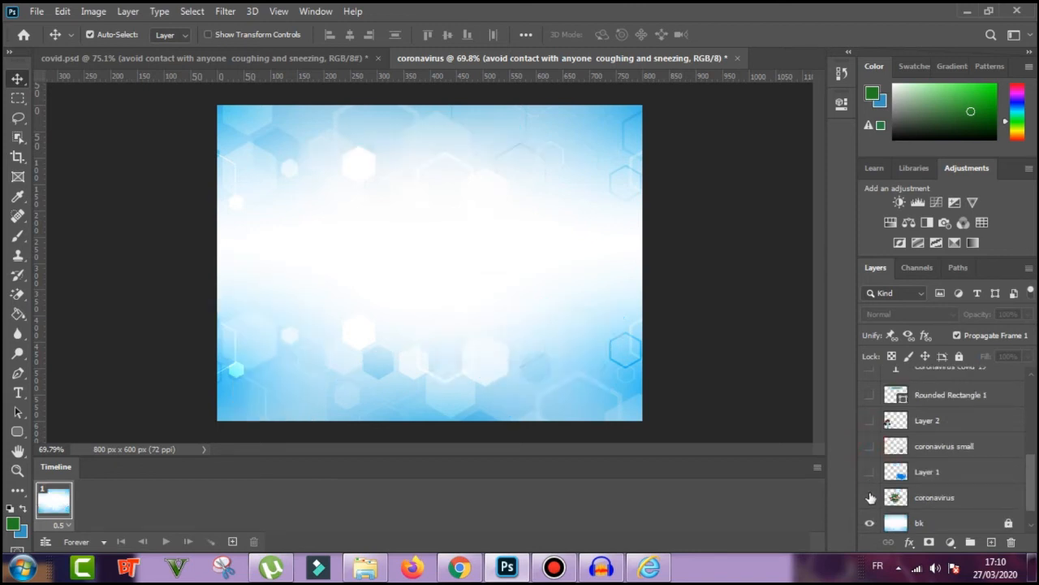
left_click(871, 497)
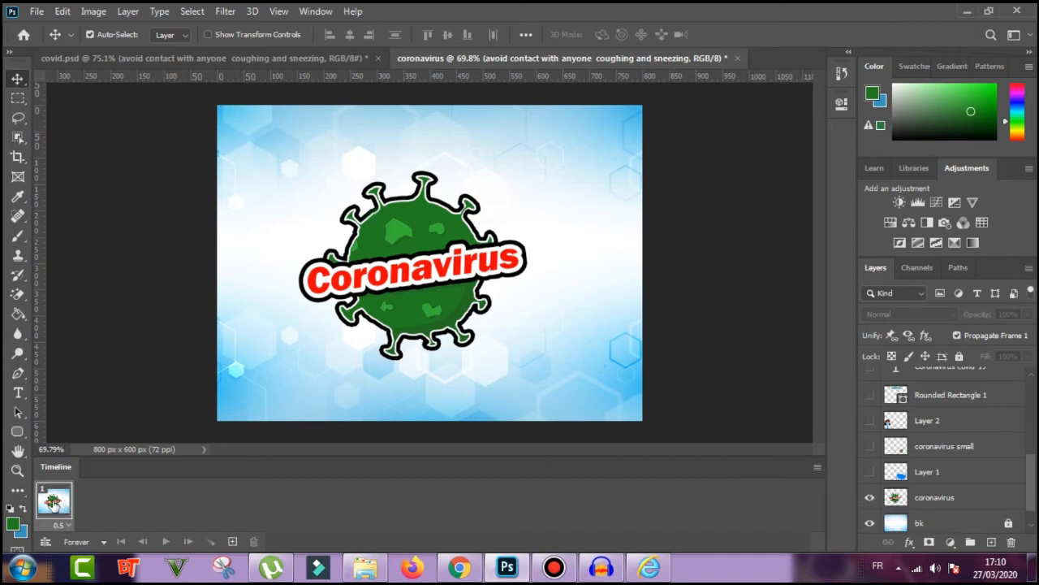
- Add frame 2, hiding the large coronavirus layer and showing the Layer 1 map and the coronavirus small layer
left_click(232, 541)
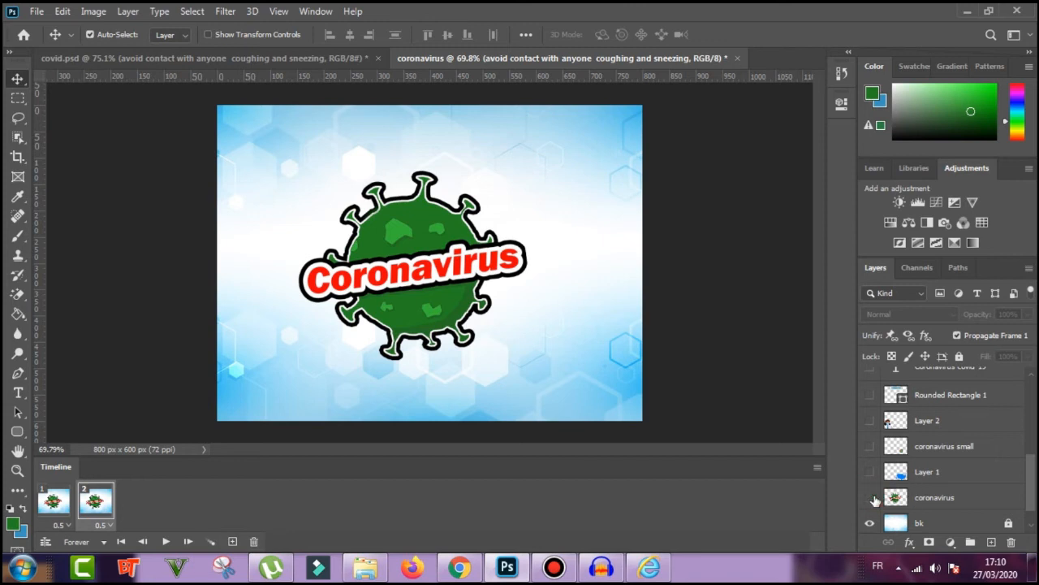
left_click(871, 497)
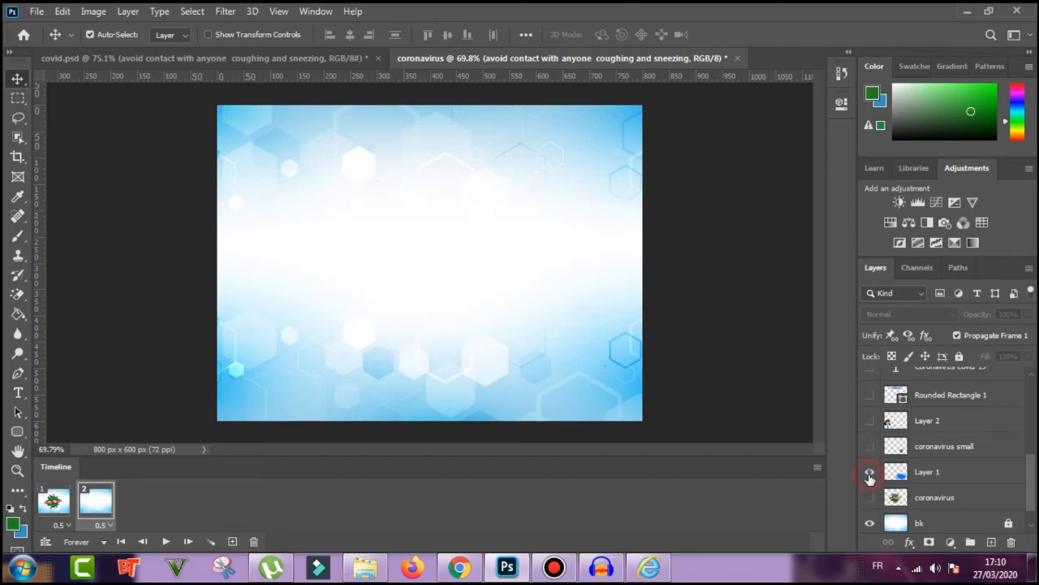
left_click(869, 473)
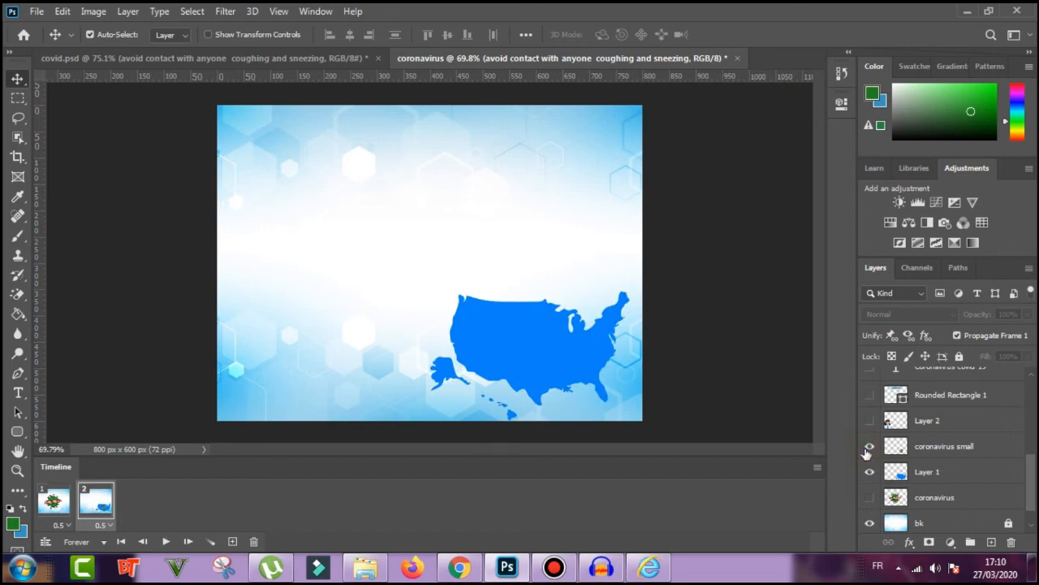
left_click(868, 447)
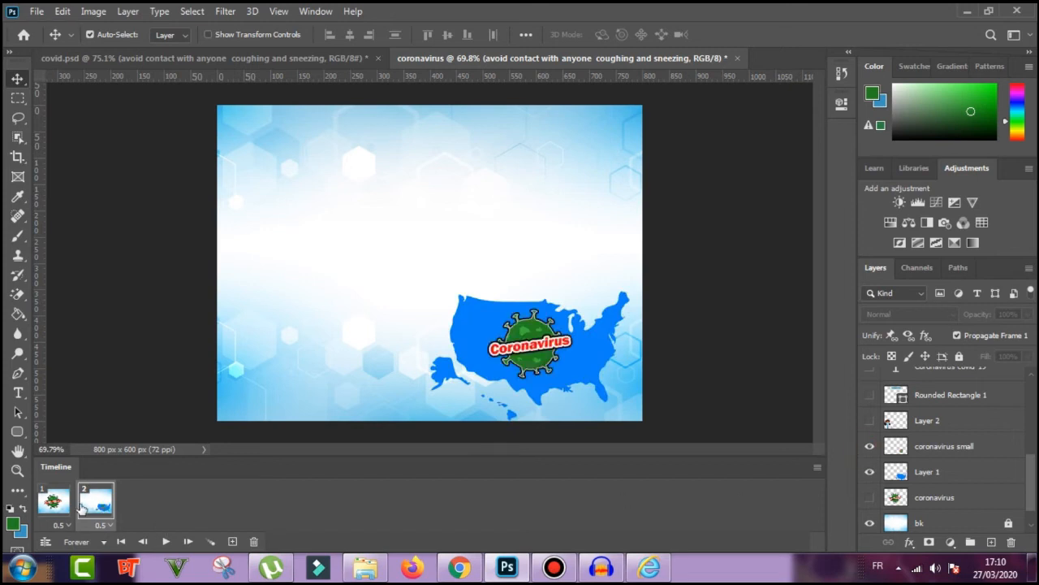
- Play back the two-frame animation from frame 1 and return to frame 2
left_click(54, 501)
left_click(166, 541)
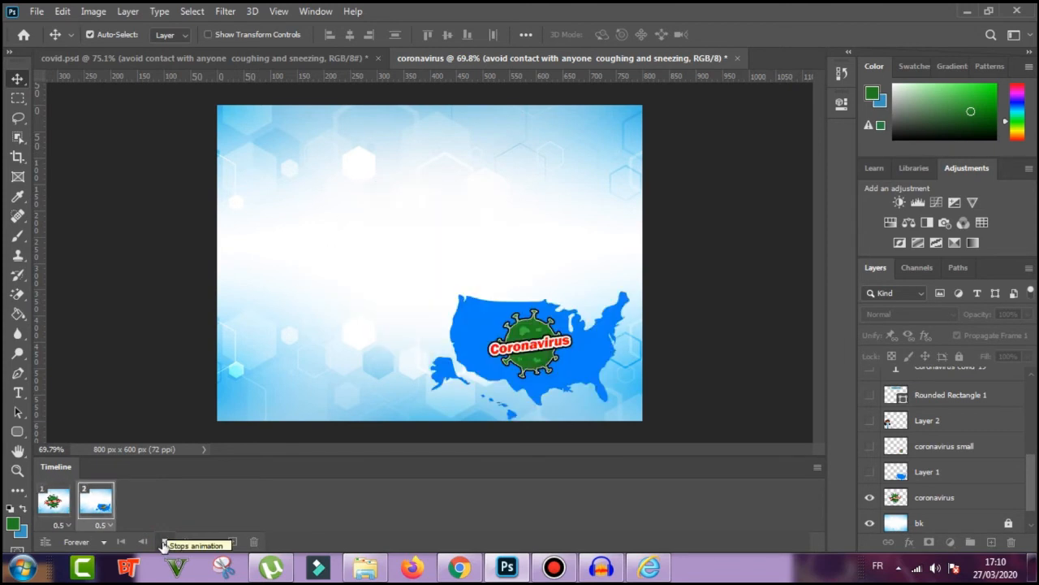
left_click(91, 505)
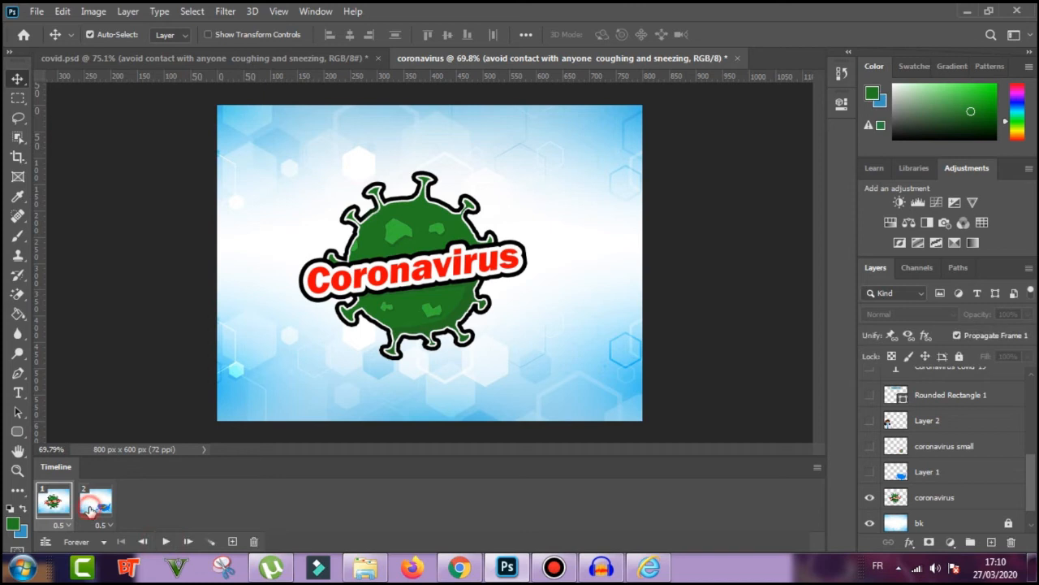
- Add frame 3 with the Layer 2 doctor shown, and frame 4 with Rounded Rectangle 1 and the Coronavirus covid-19 title shown
left_click(231, 543)
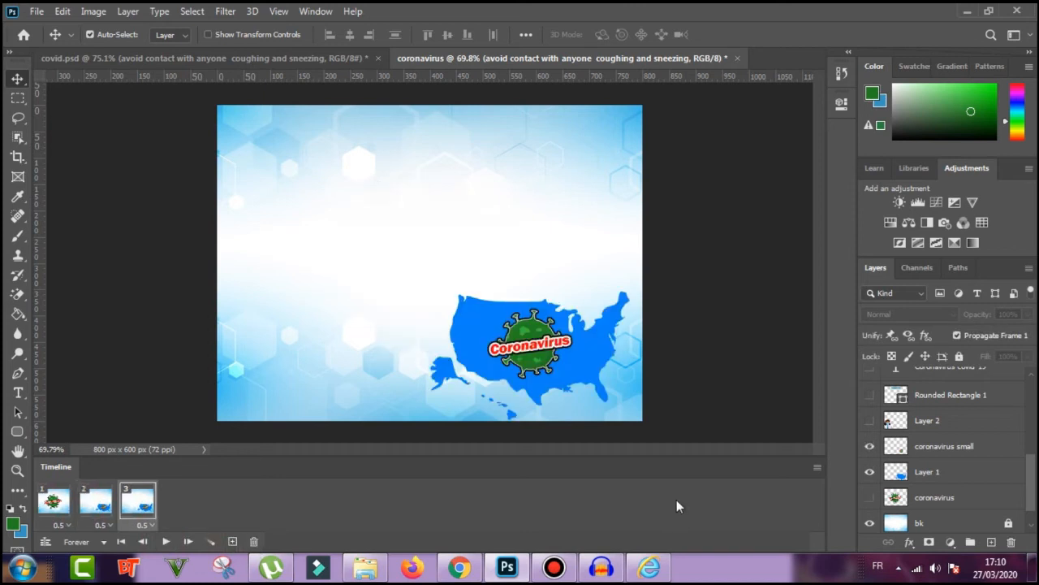
left_click(870, 420)
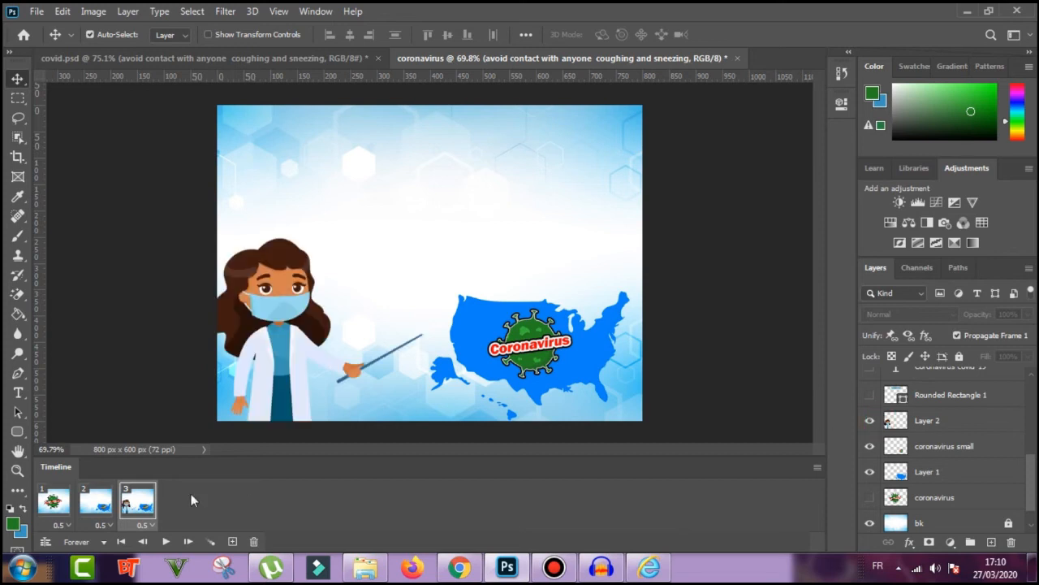
left_click(232, 541)
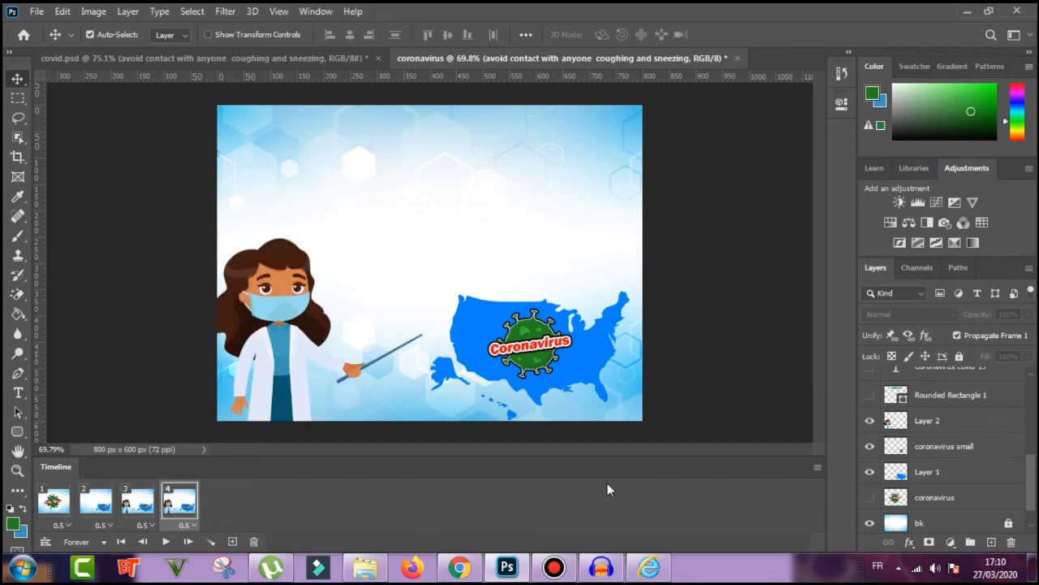
scroll(872, 435, "up", 2)
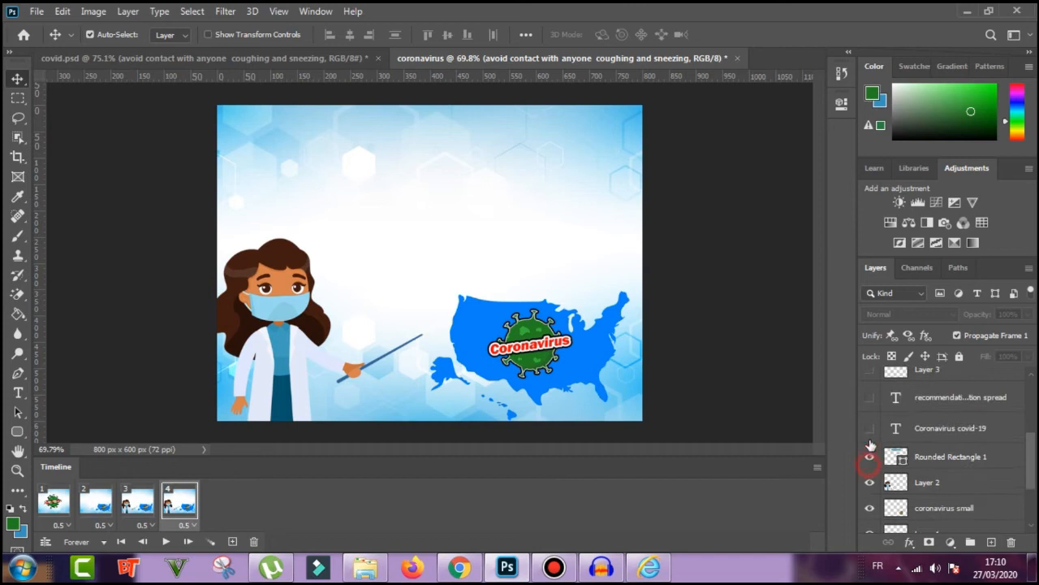
left_click(869, 456)
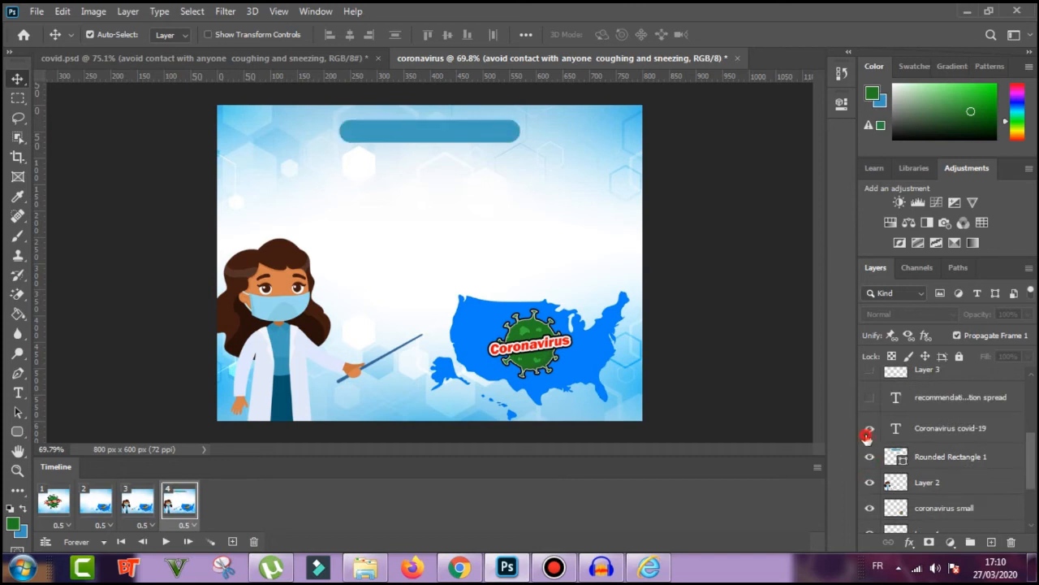
left_click(868, 430)
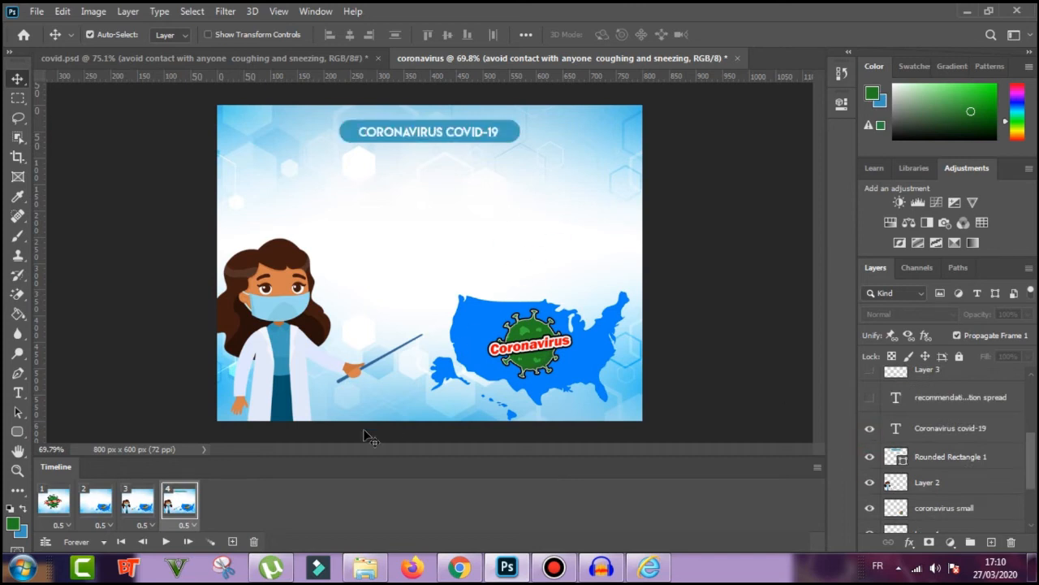
- Add frame 5 showing the recommendations heading, and frame 6 showing the Layer 3 check mark and "Regular hand washing." text
left_click(232, 542)
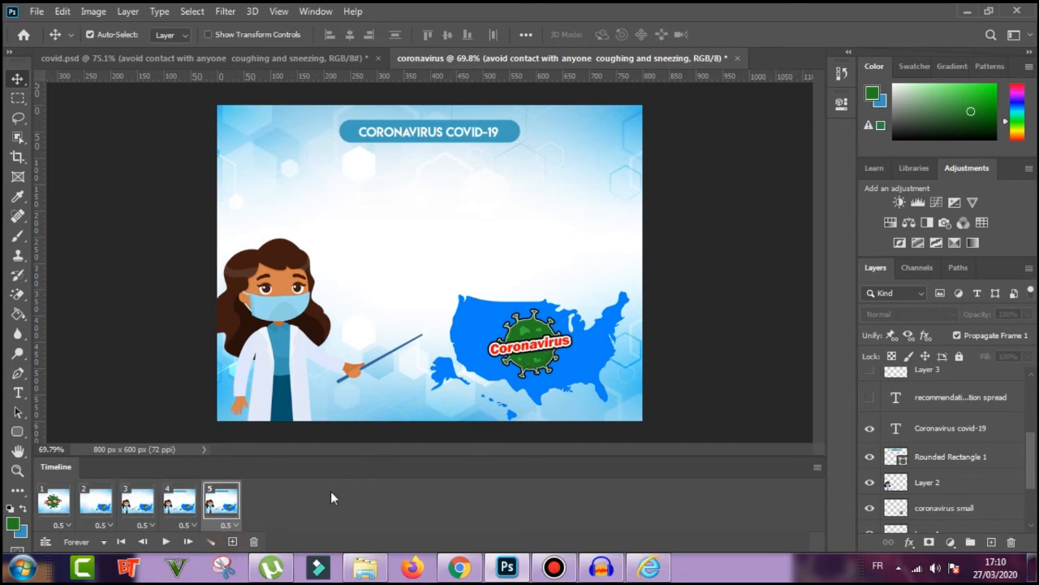
left_click(870, 398)
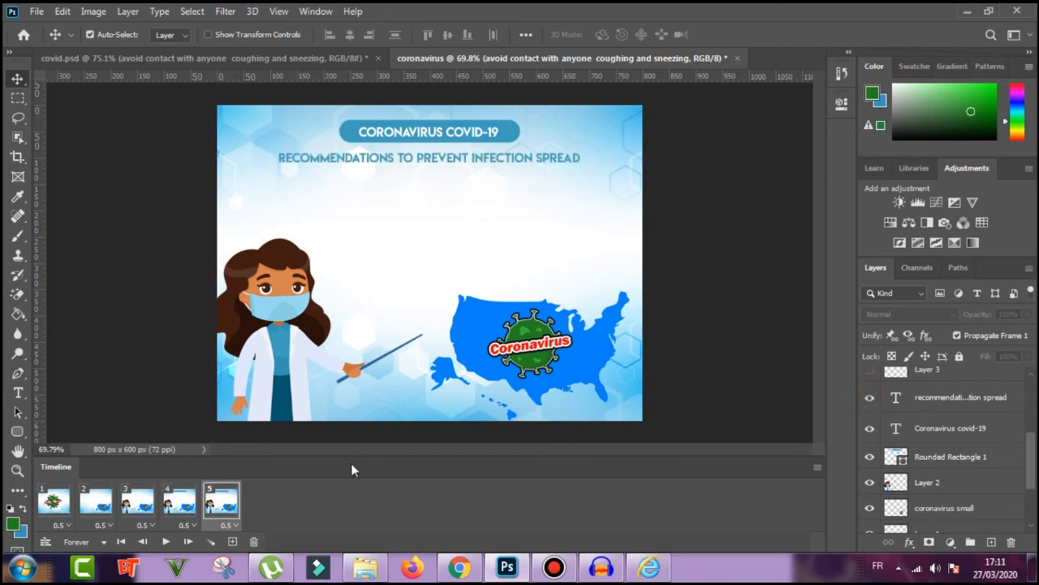
left_click(234, 541)
scroll(885, 406, "up", 2)
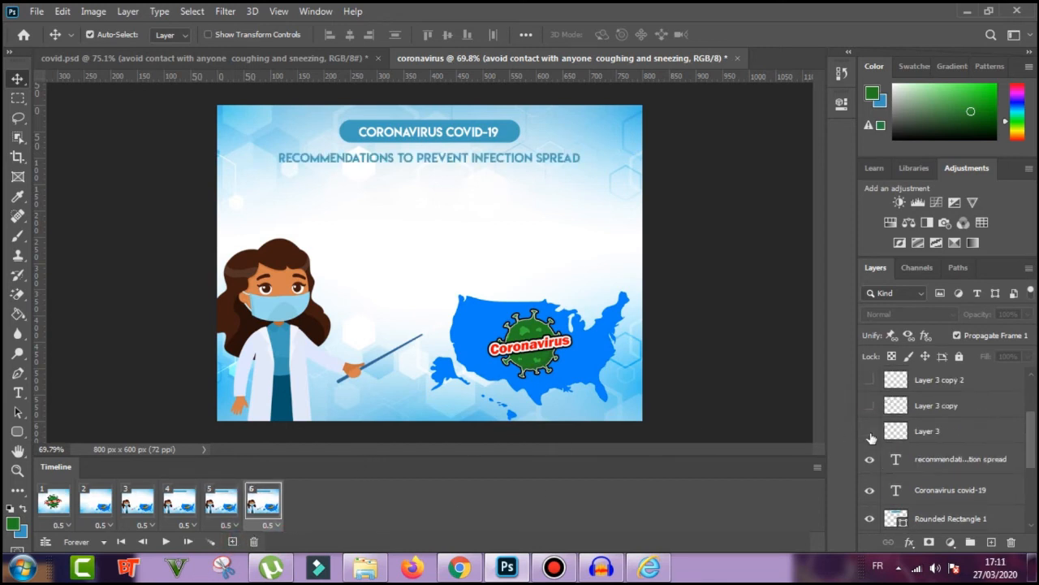
left_click(870, 434)
scroll(871, 439, "up", 3)
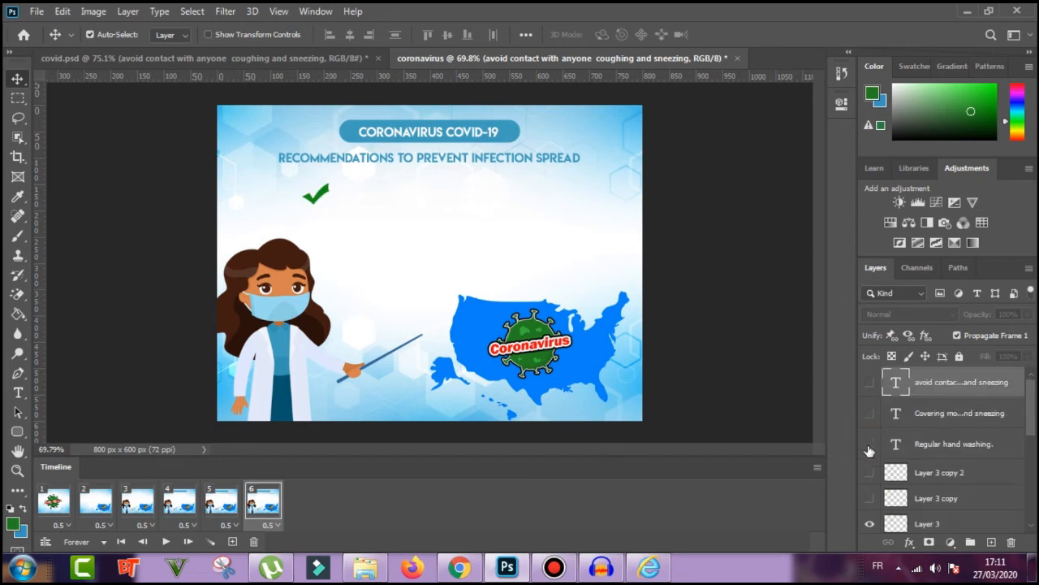
left_click(869, 445)
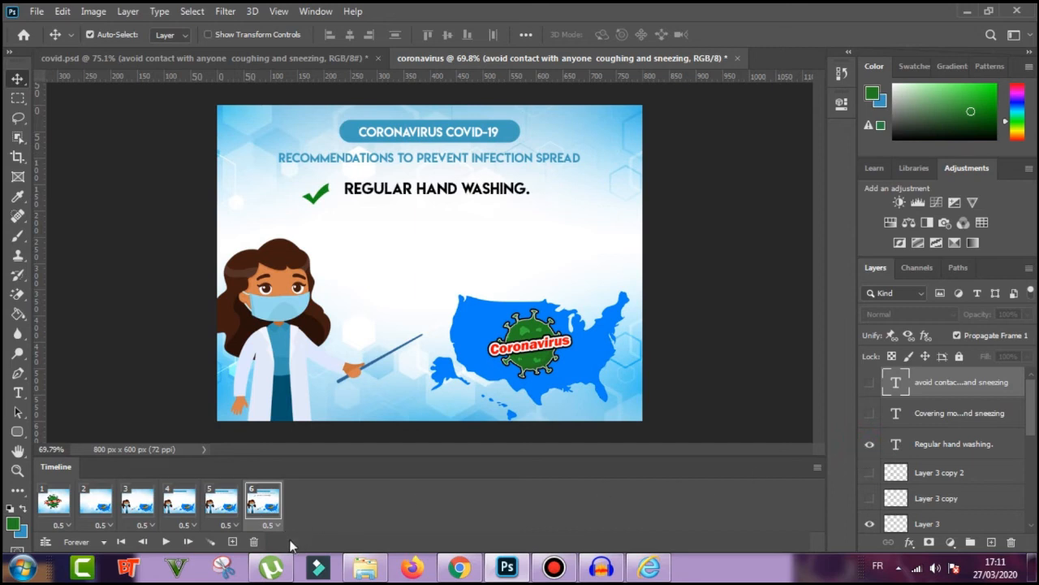
- Add frame 7 revealing the second check mark and covering-mouth line, and frame 8 revealing the third check mark and avoid-contact line
left_click(233, 542)
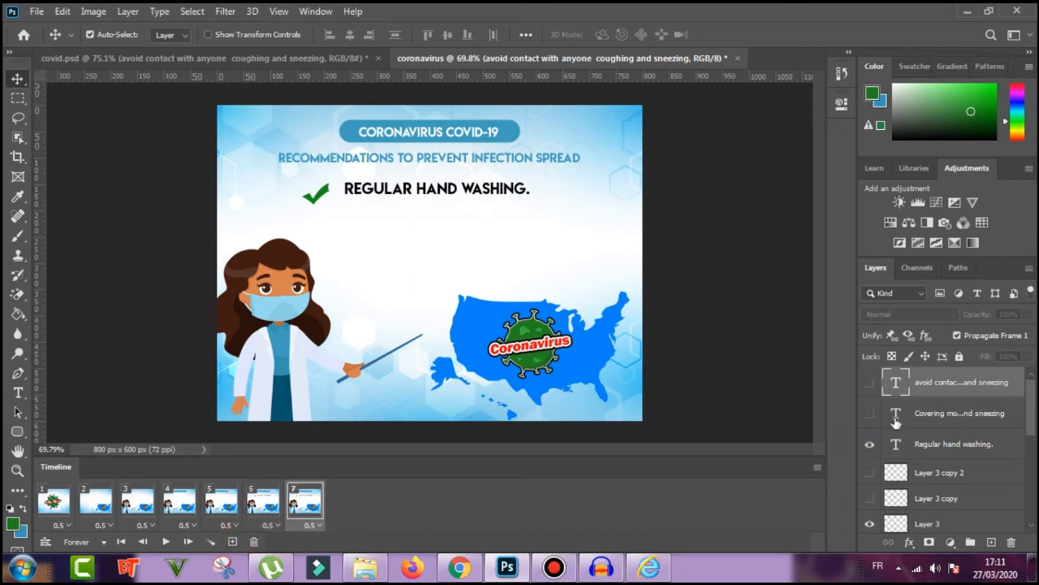
left_click(874, 415)
left_click(871, 415)
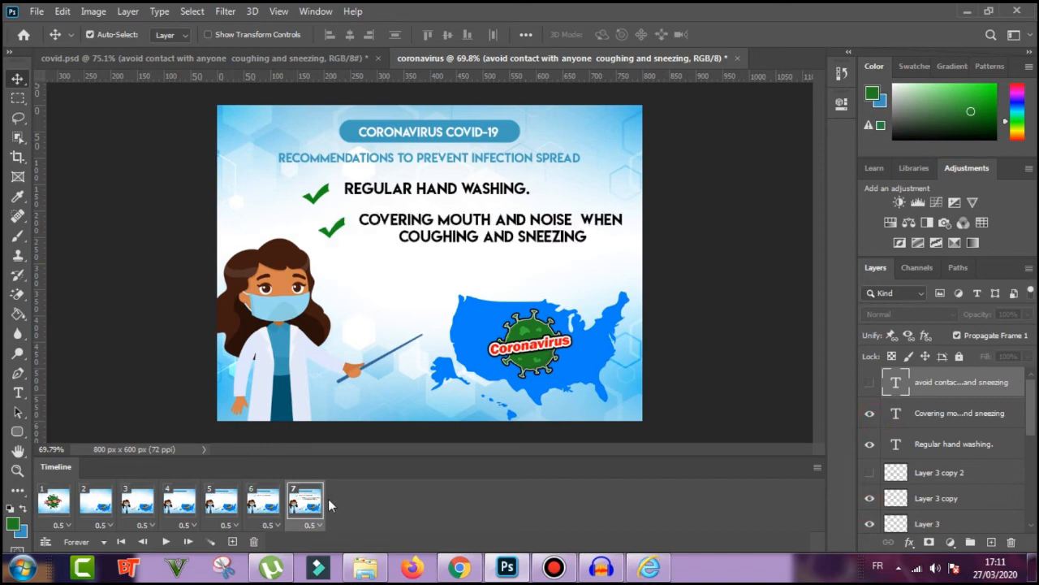
left_click(233, 542)
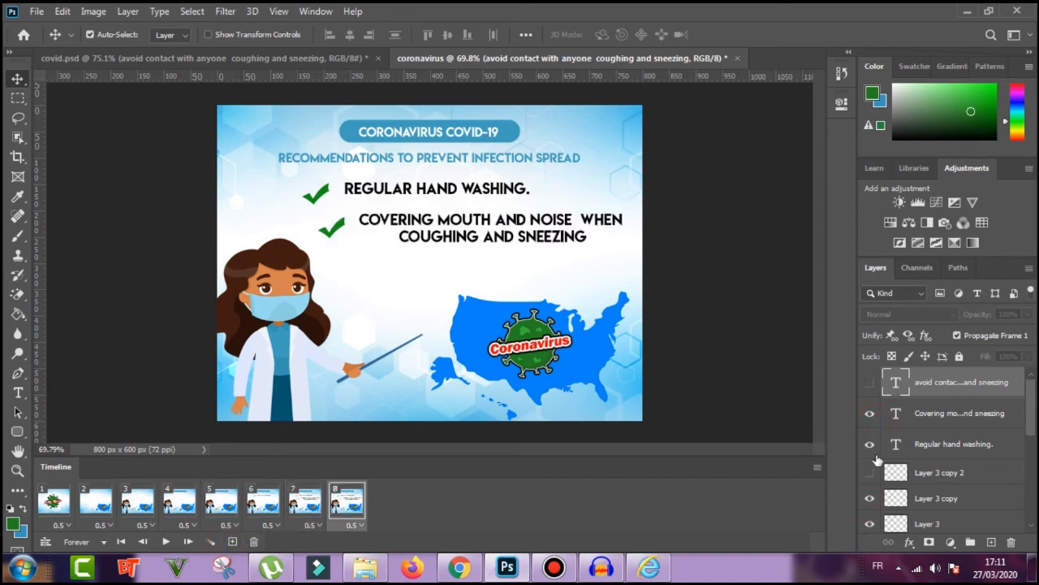
left_click(867, 472)
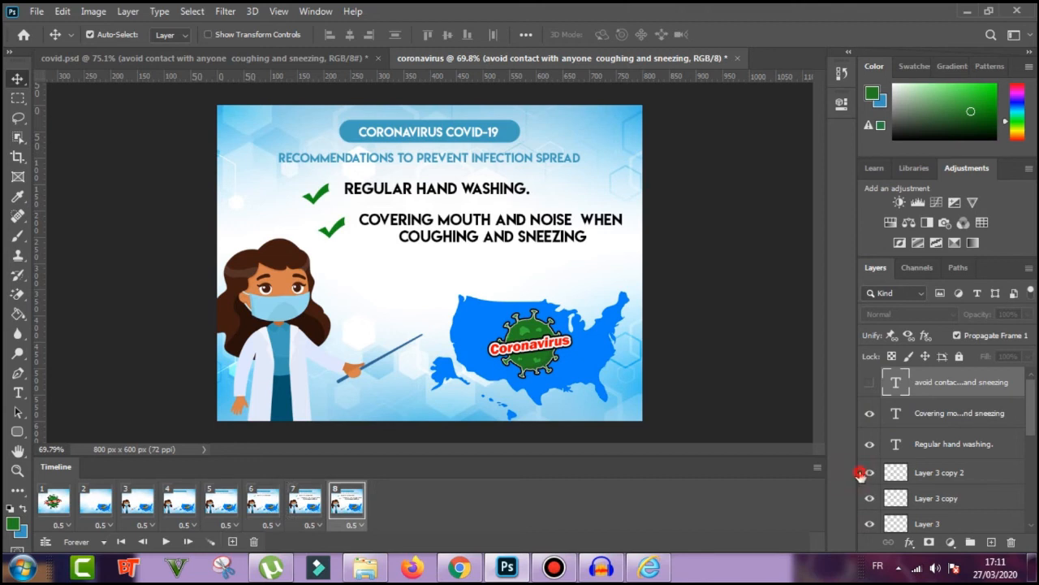
left_click(869, 383)
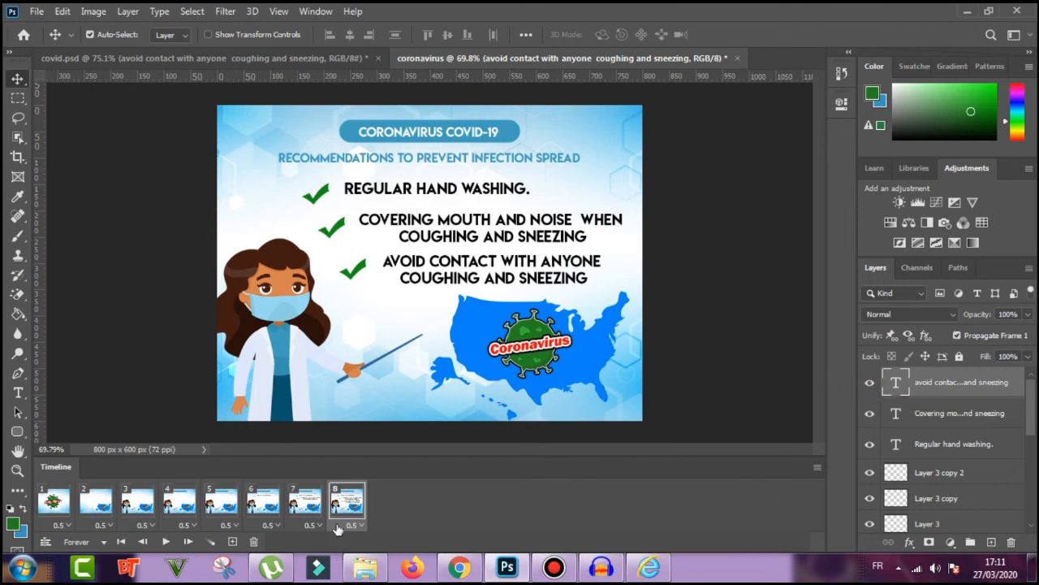
- Add frame 9 with the full banner, set its delay to 0.2 seconds, and play the animation
left_click(233, 542)
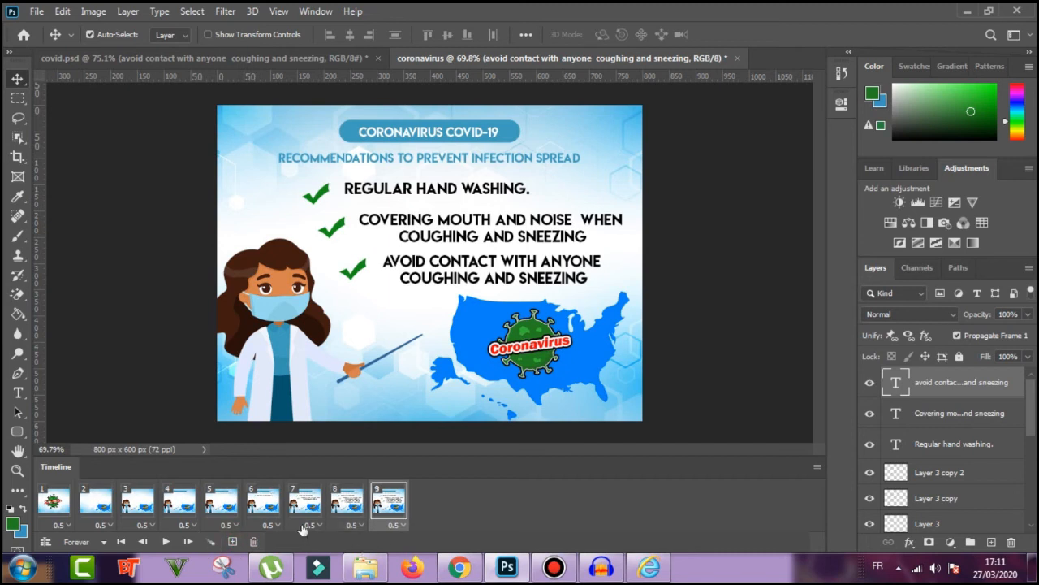
left_click(397, 525)
left_click(410, 403)
scroll(946, 455, "down", 3)
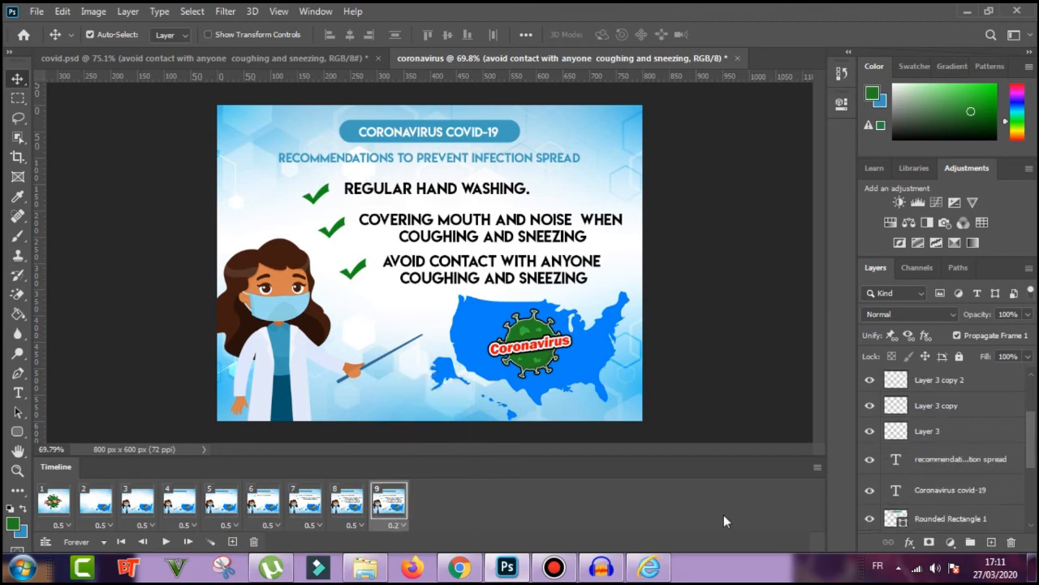
left_click(166, 541)
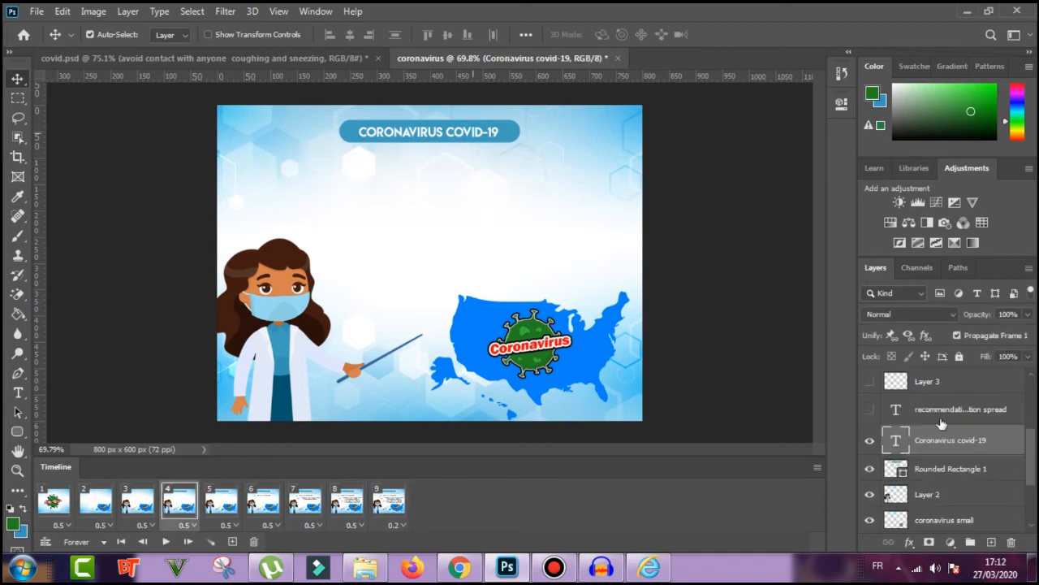
- Apply a black Color Overlay at 100% opacity to the Coronavirus covid-19 title in frame 4
double_click(1011, 444)
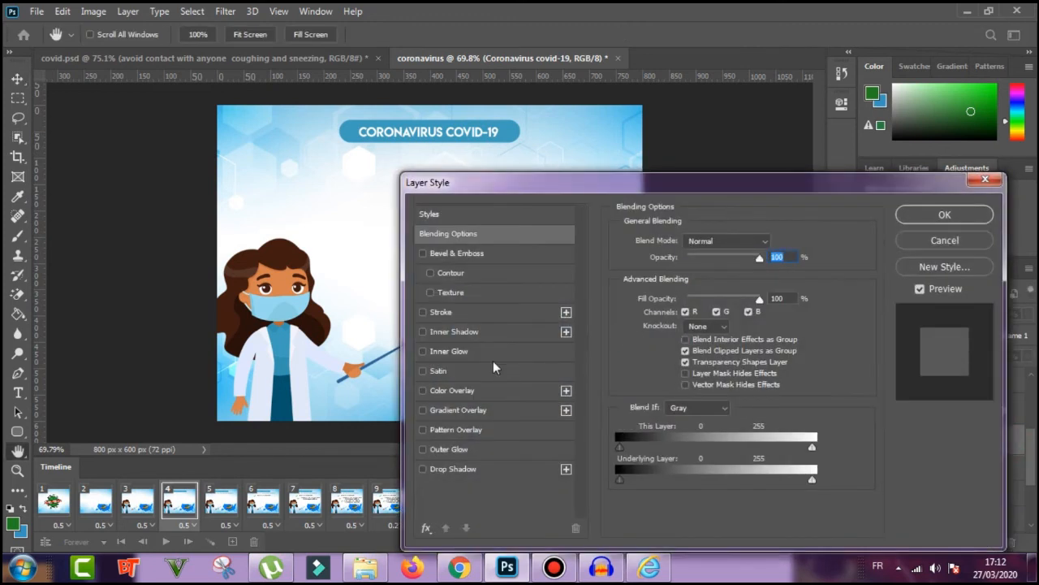
left_click(456, 390)
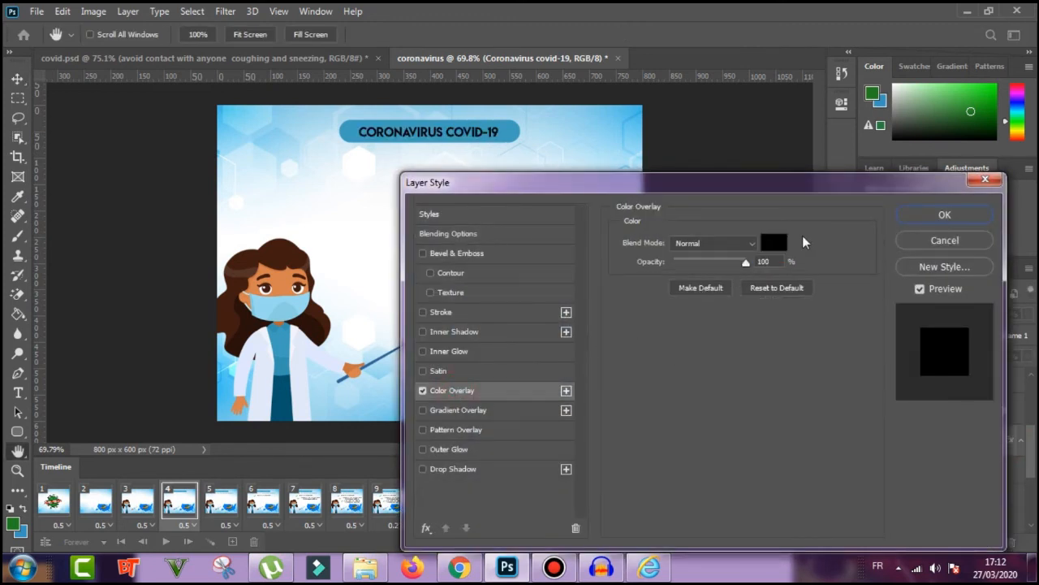
left_click(935, 216)
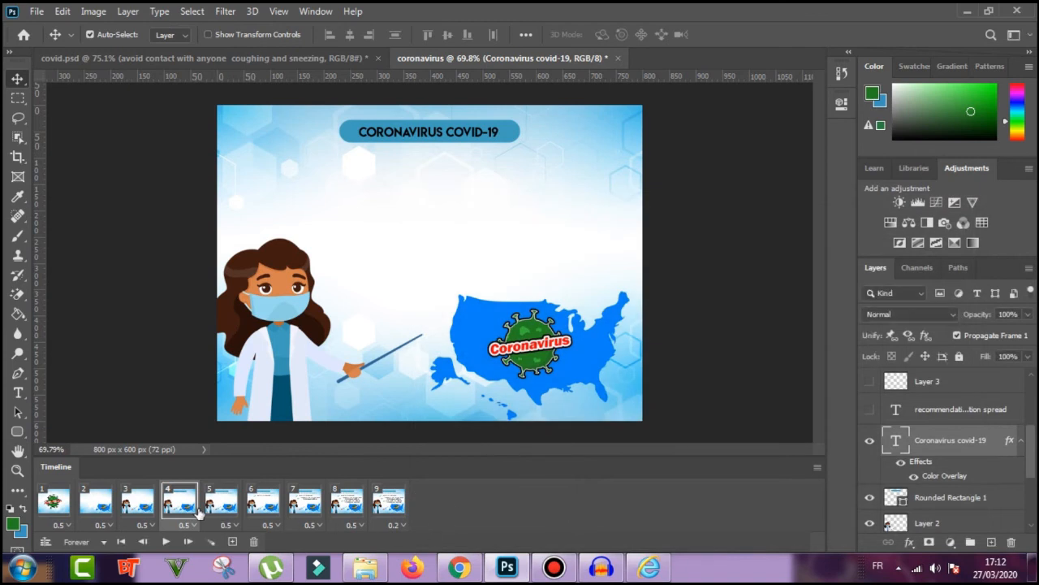
- Apply a black Color Overlay to the Coronavirus covid-19 title in frame 6
left_click(221, 502)
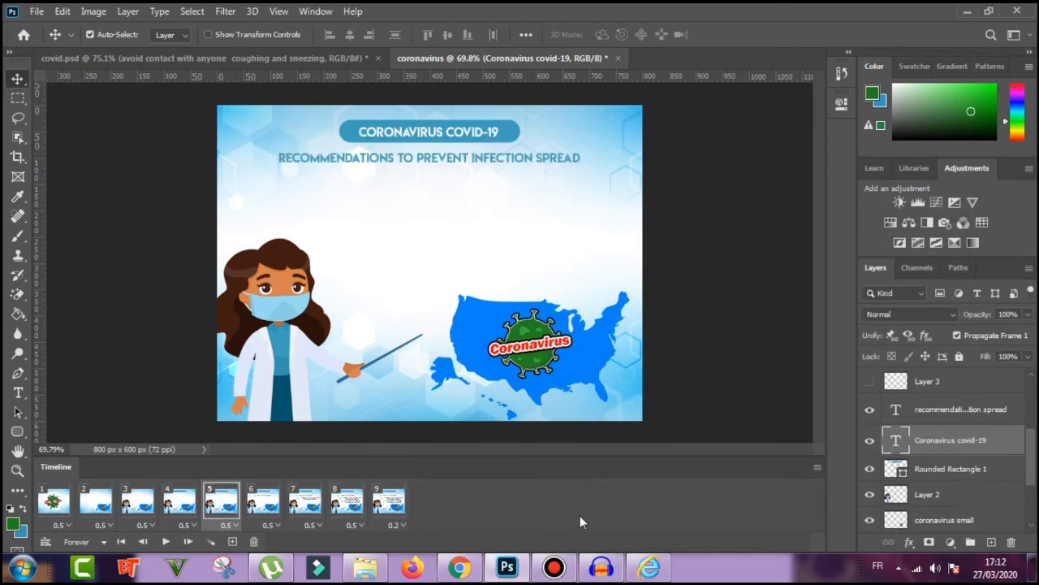
left_click(262, 503)
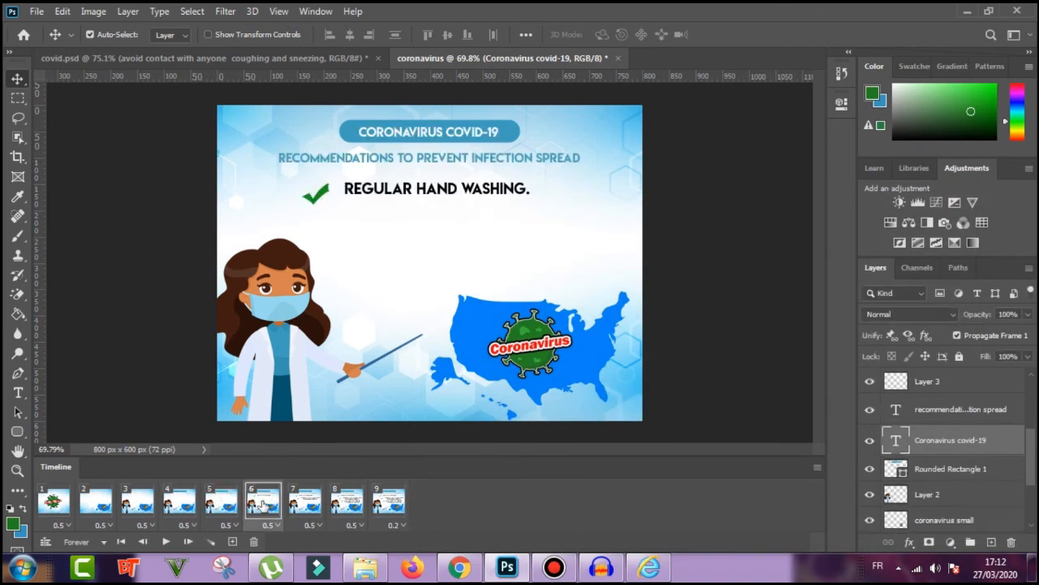
double_click(1006, 447)
left_click(453, 390)
left_click(925, 217)
- Apply a black Color Overlay to the Coronavirus covid-19 title in frame 8 and play the animation
left_click(312, 503)
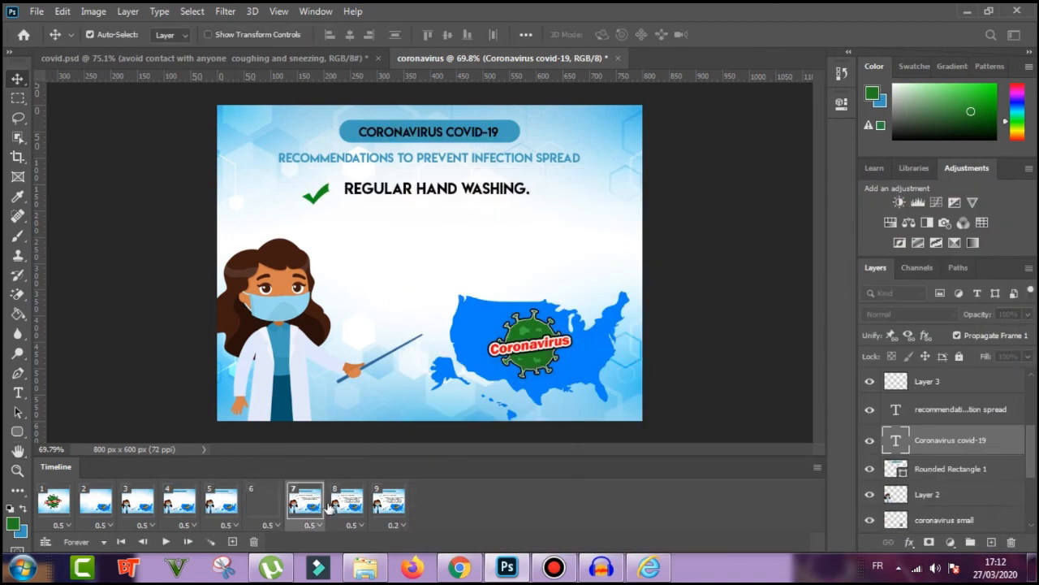
left_click(346, 503)
double_click(1004, 440)
left_click(449, 390)
left_click(942, 215)
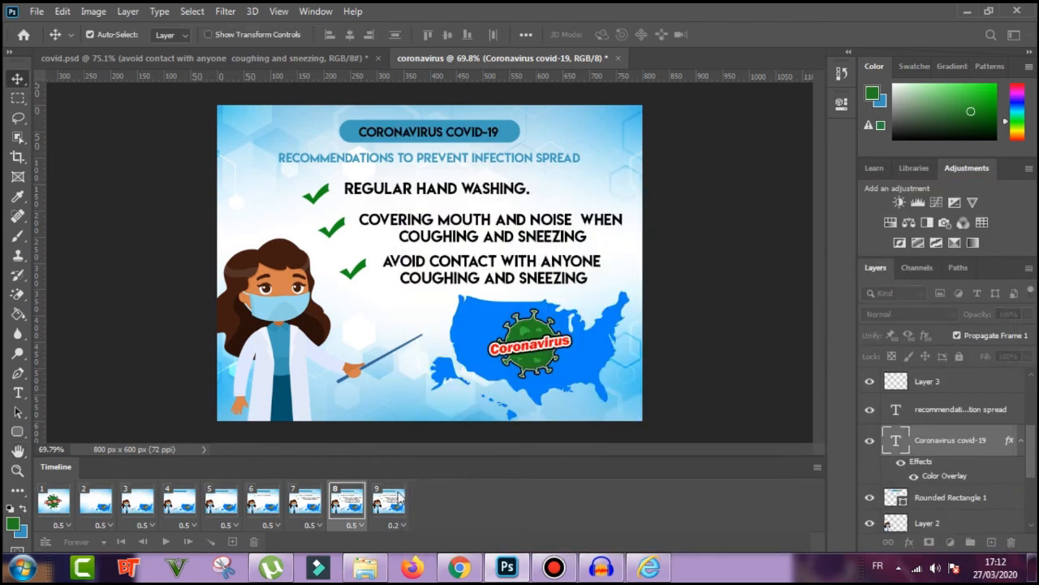
key("space")
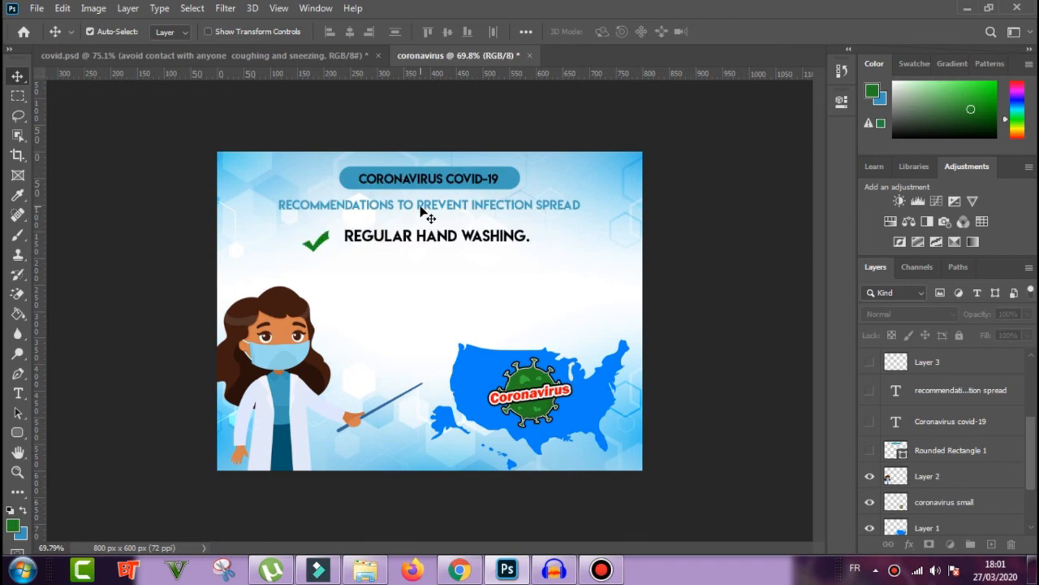
- Start a Save for Web (Legacy) export of the banner animation with GIF as the file format
left_click(36, 8)
mouse_move(123, 240)
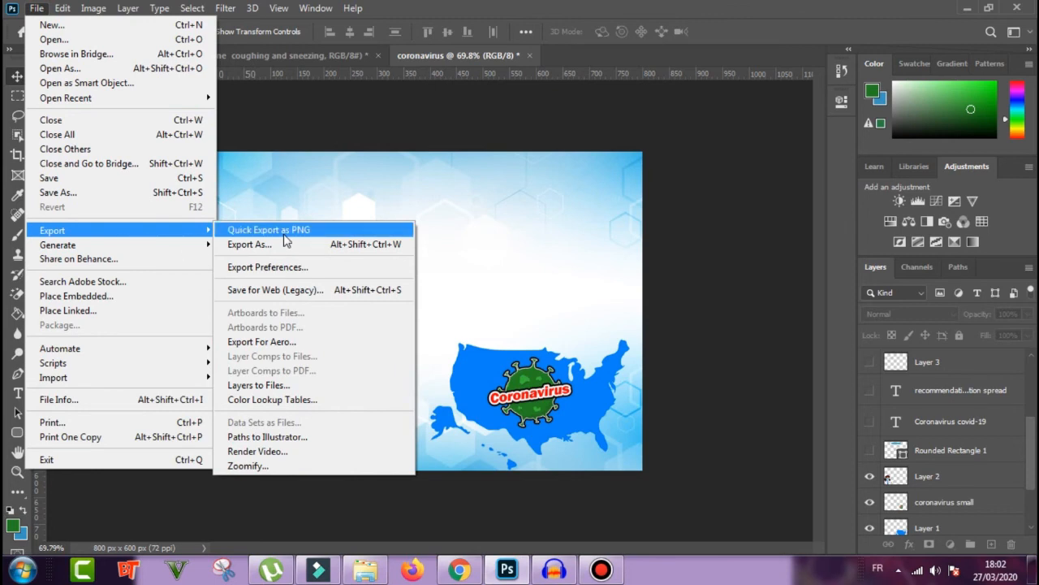
left_click(298, 292)
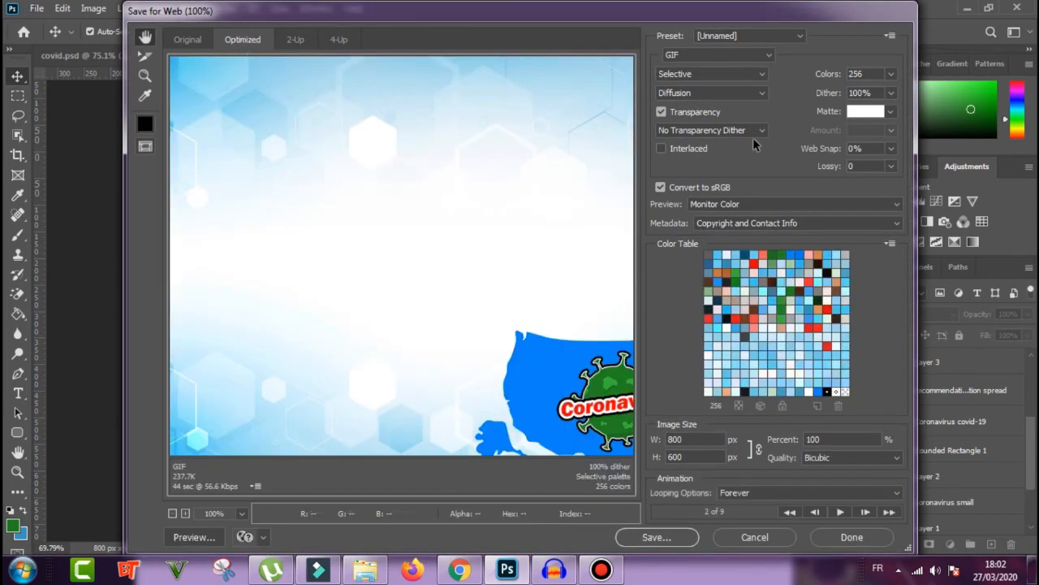
left_click(758, 58)
left_click(689, 71)
left_click(688, 59)
left_click(690, 69)
- Try the Once looping option, then set the animation to loop Forever and the metadata to None
left_click(832, 492)
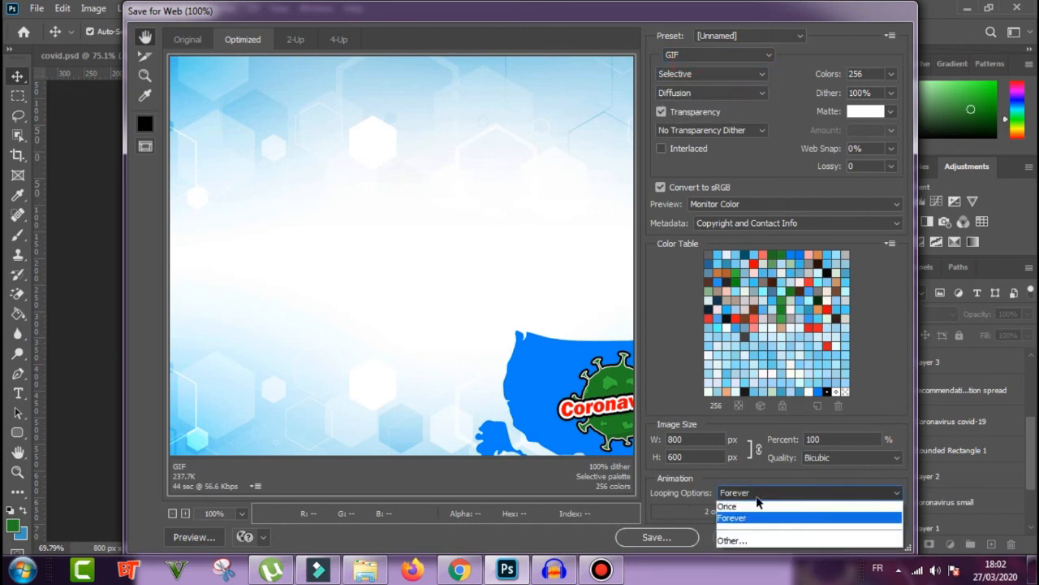
left_click(742, 517)
left_click(751, 493)
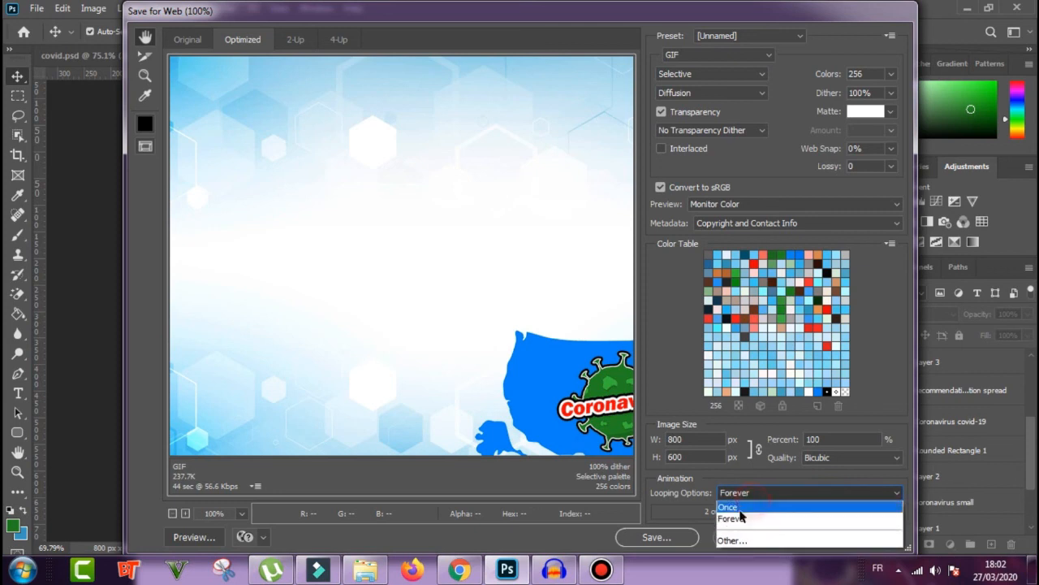
left_click(747, 506)
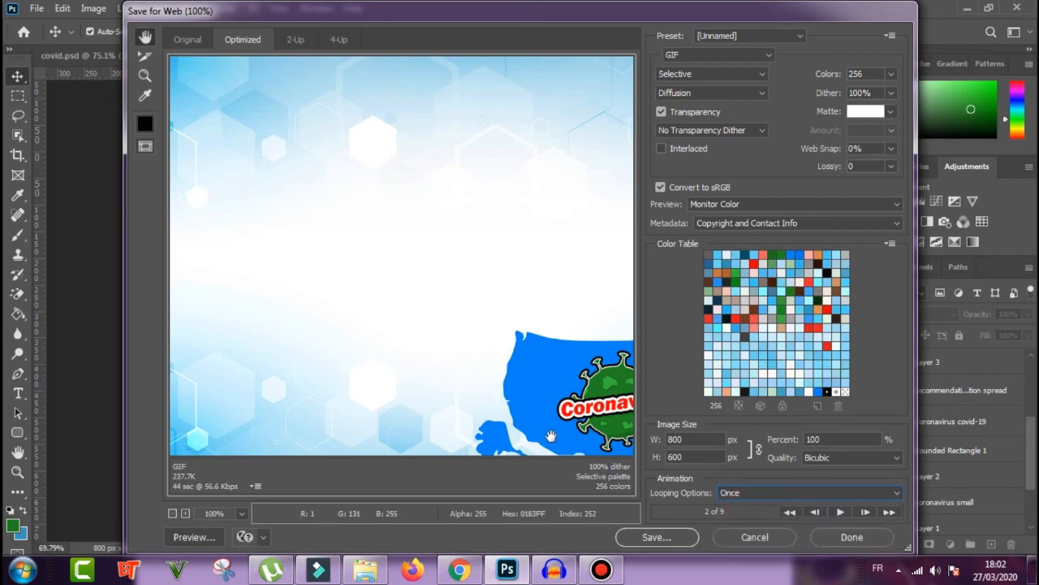
left_click(728, 491)
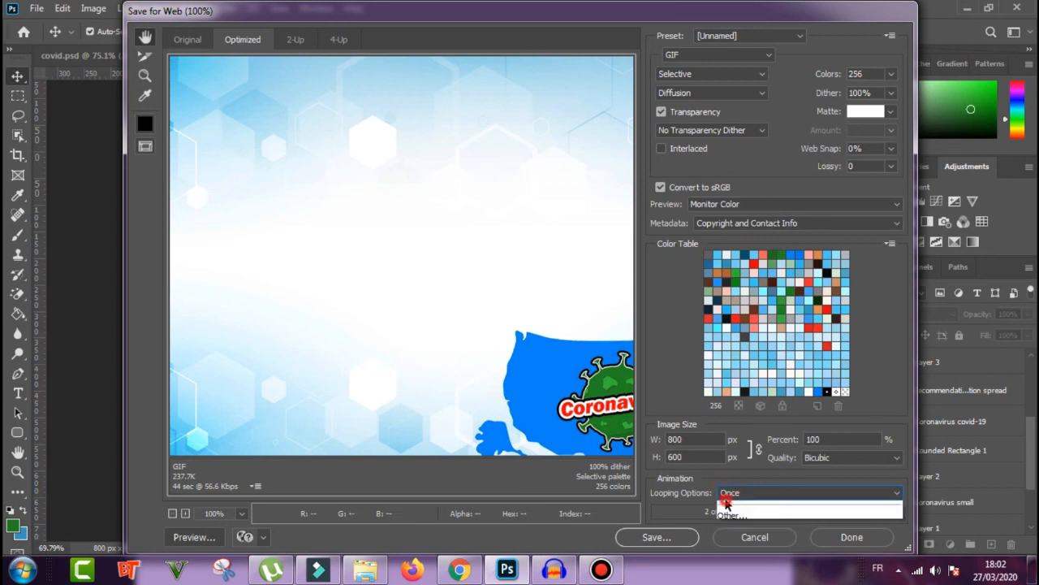
left_click(741, 520)
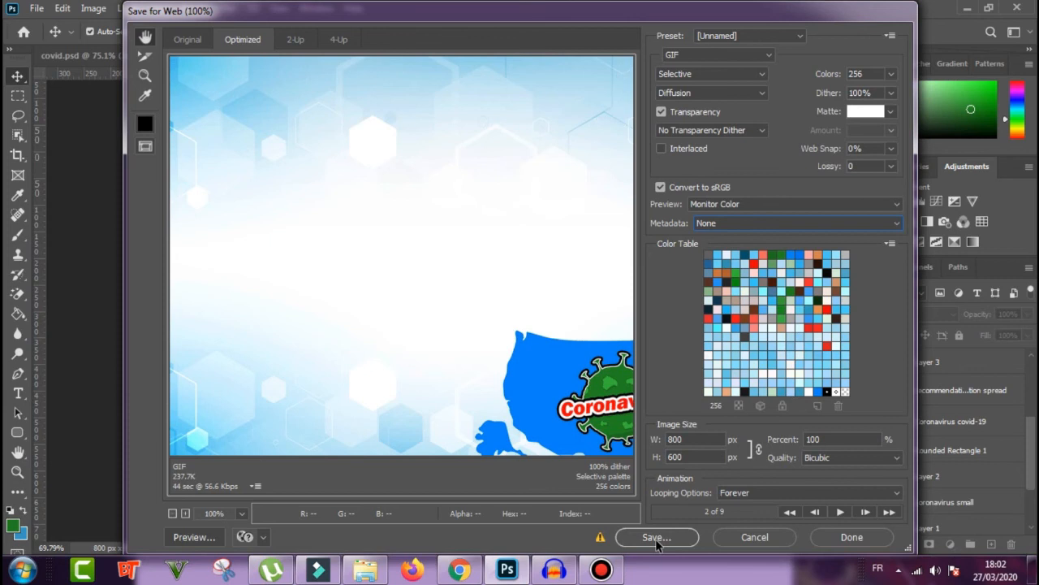
- Save the optimized animation as coronavirus.gif in the animated banner folder on the desktop
left_click(656, 538)
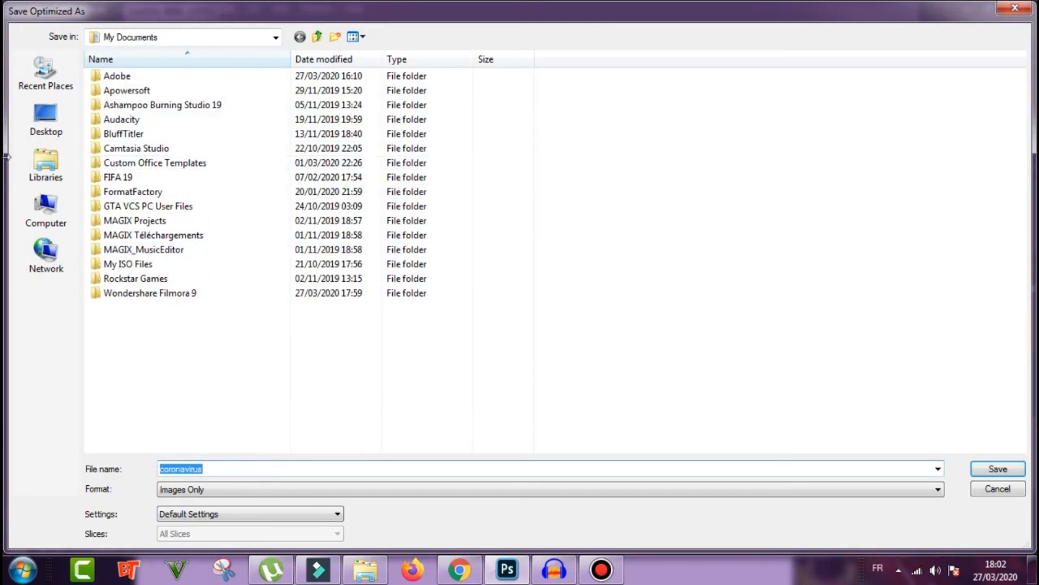
left_click(46, 210)
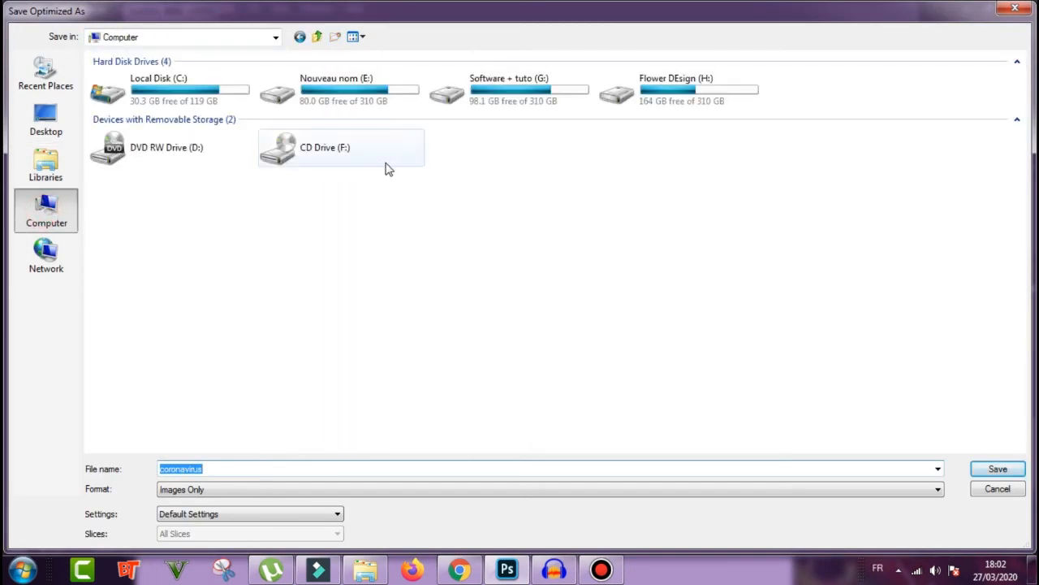
left_click(45, 121)
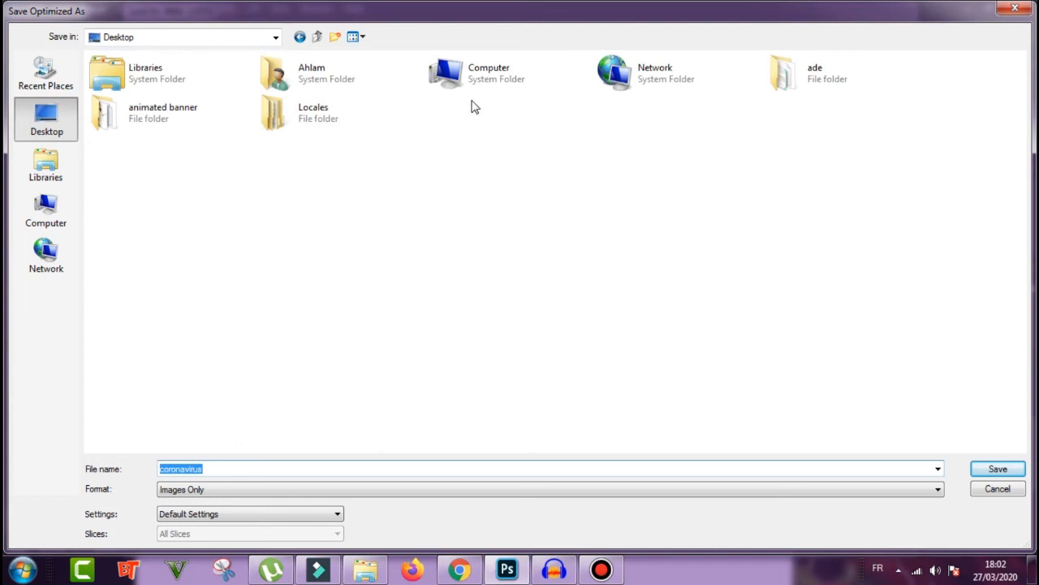
double_click(186, 130)
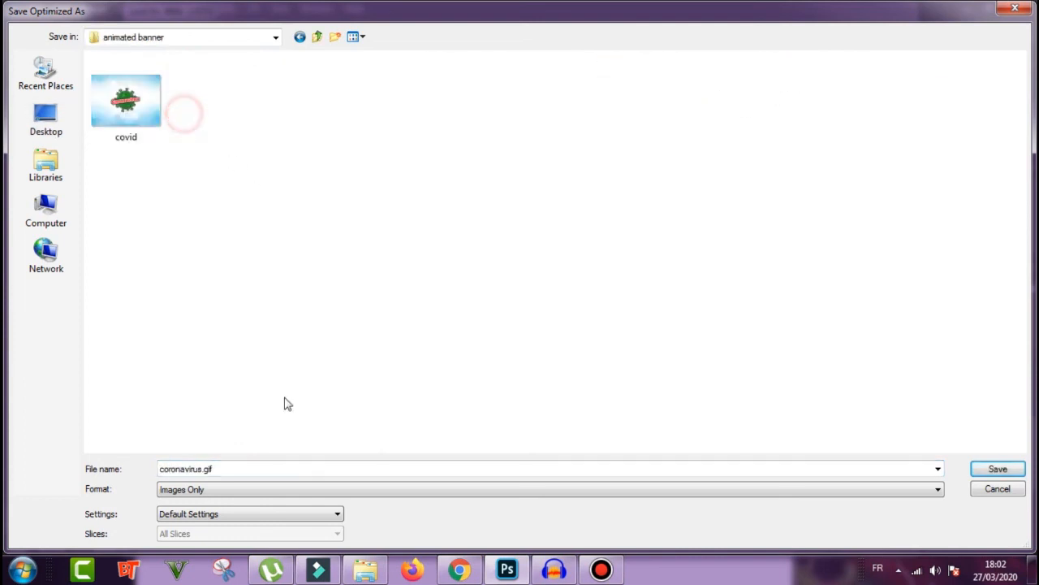
left_click(242, 468)
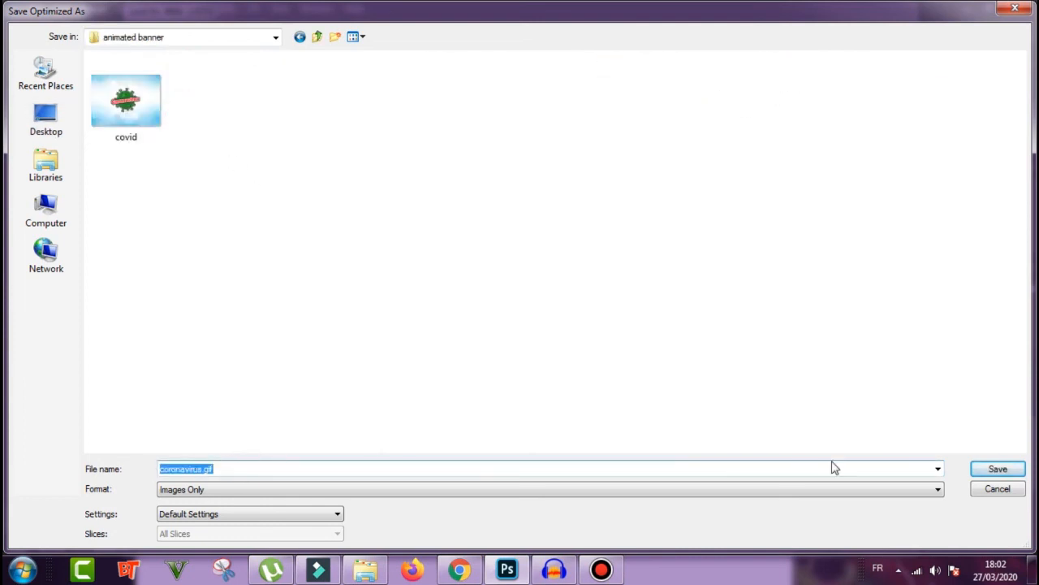
left_click(998, 468)
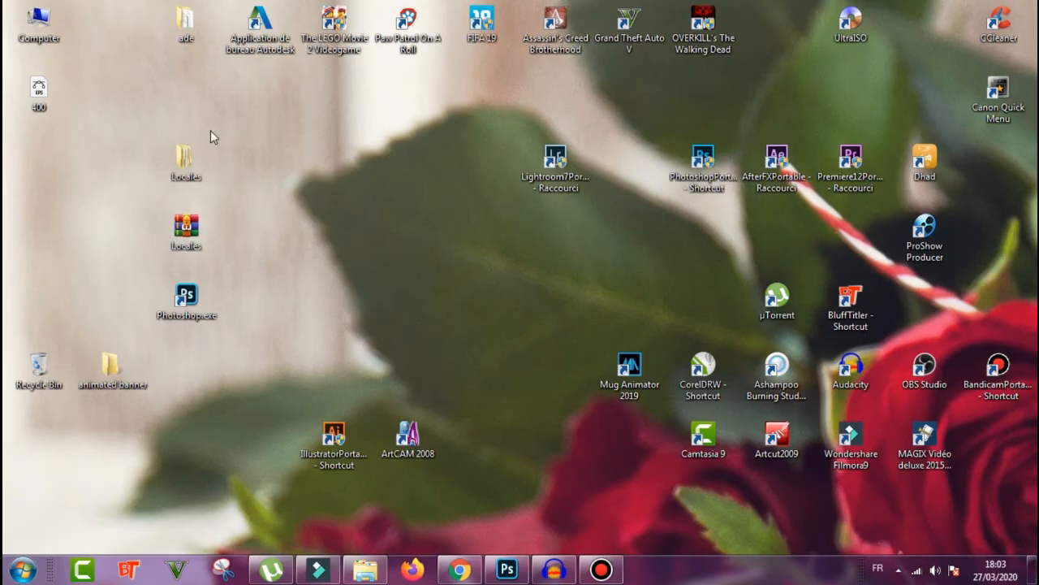
- Open the exported coronavirus GIF from the desktop's animated banner folder to view its playback
double_click(111, 367)
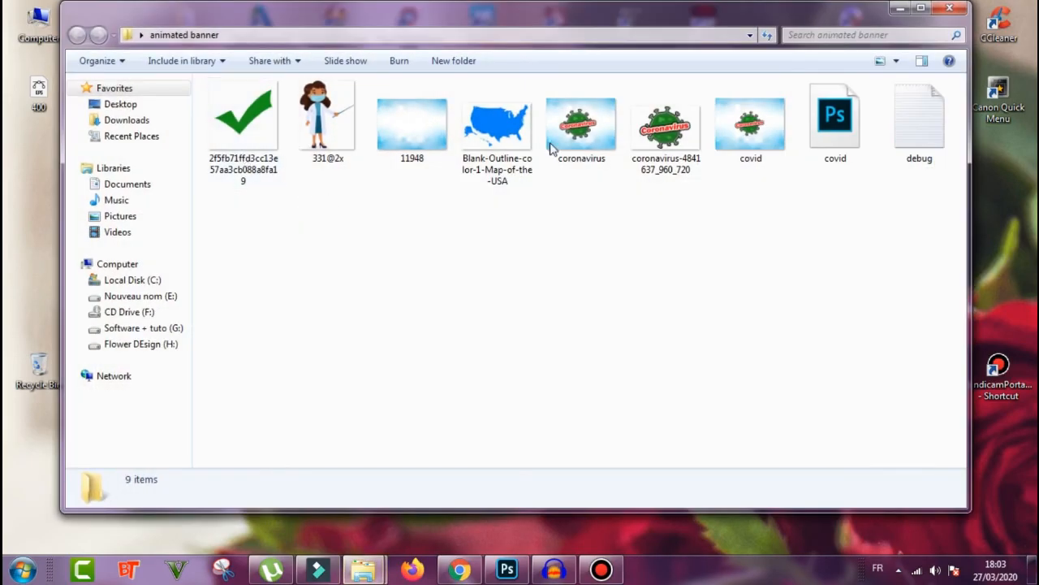
left_click(568, 142)
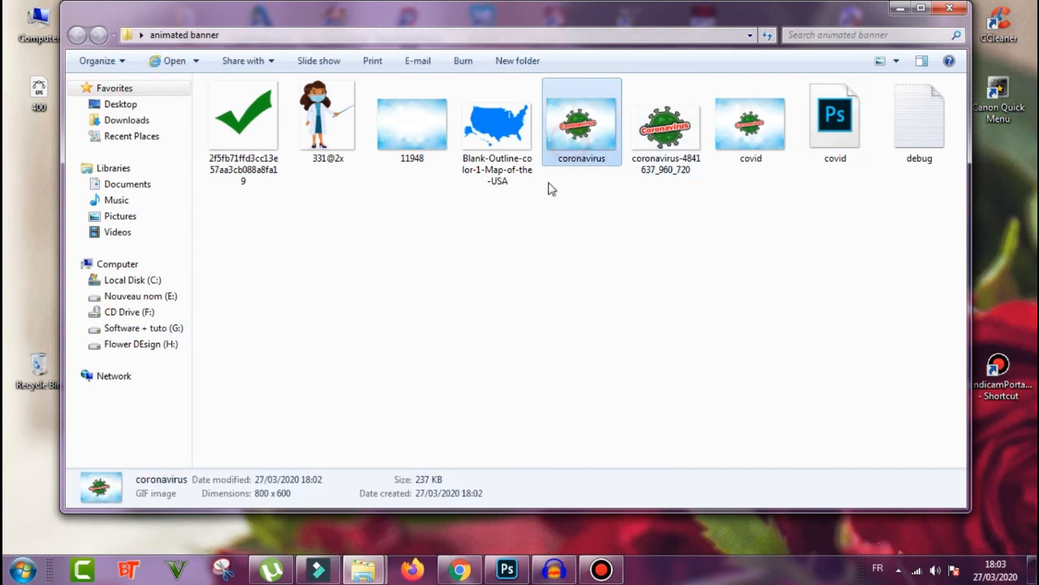
double_click(567, 136)
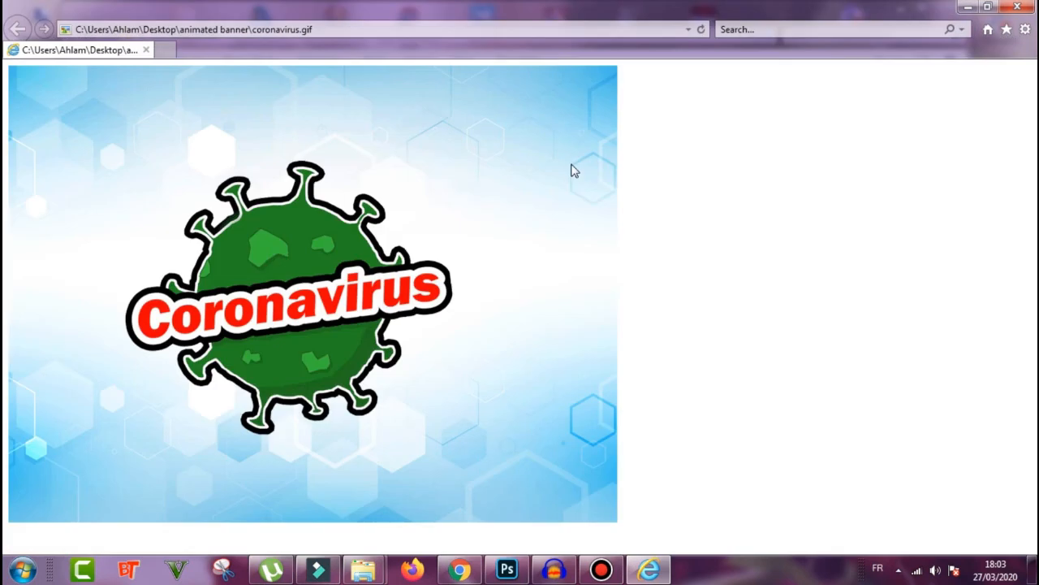